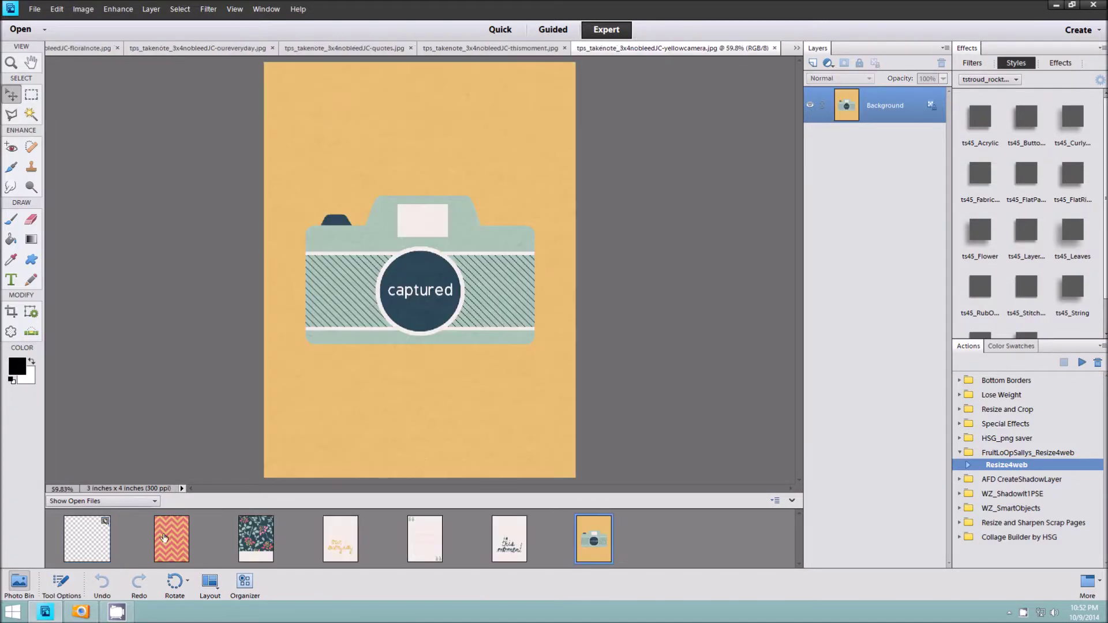
Place the chevron card onto the blank Untitled-1 page as its own layer.
left_click_drag(164, 538, 369, 246)
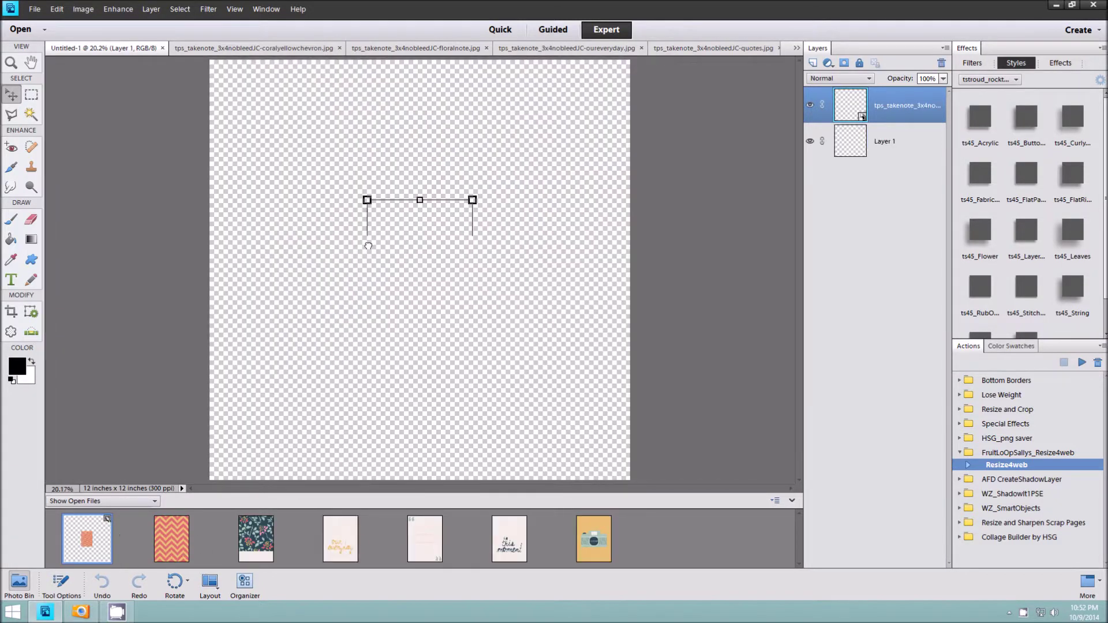
Add the floral and our everyday cards, then give all six card layers the FlatPaper shadow style.
left_click_drag(256, 538, 381, 347)
left_click_drag(340, 538, 427, 381)
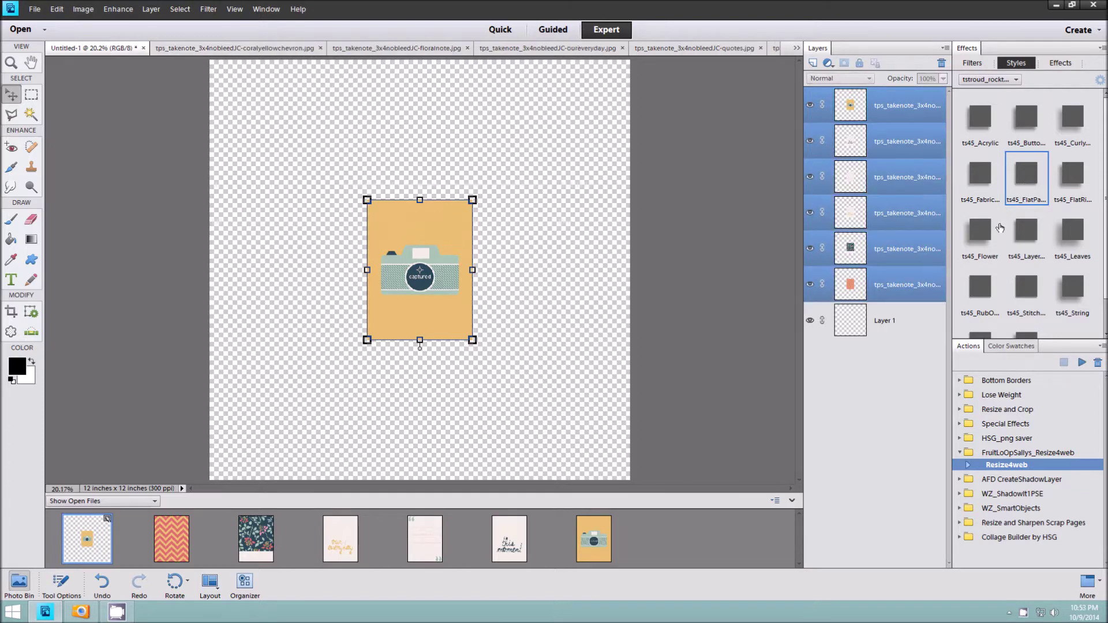
left_click(1020, 194)
left_click(564, 240)
left_click(436, 278)
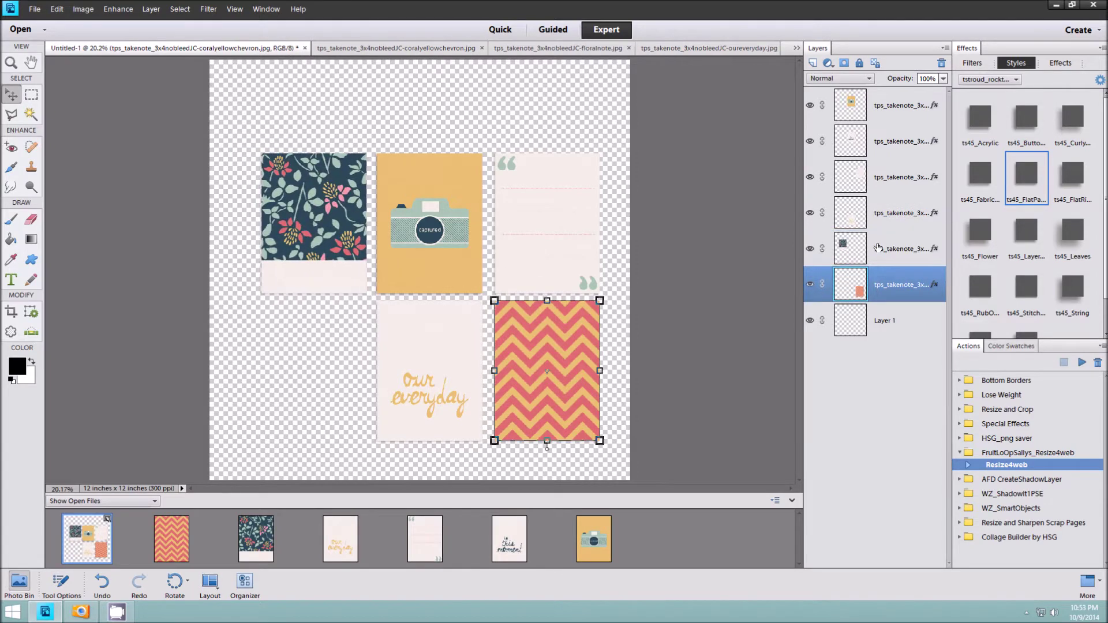
Select the this moment card's layer and move the card into the lower-right slot.
left_click(885, 226)
left_click(889, 185)
left_click(889, 148)
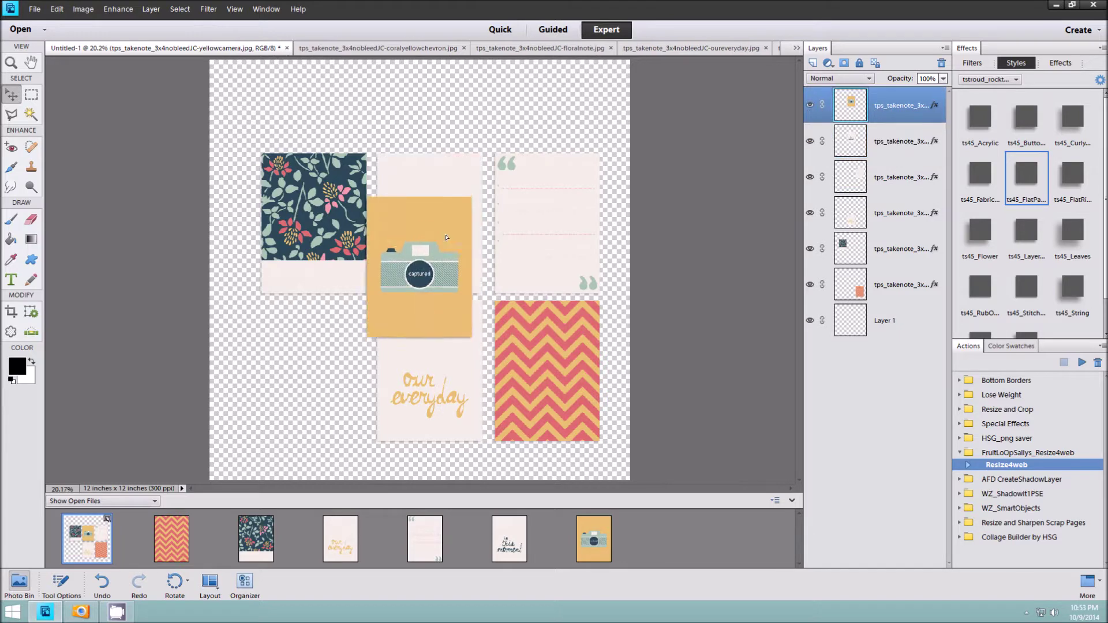
left_click(881, 134)
mouse_move(359, 288)
left_mouse_down()
mouse_move(272, 362)
mouse_move(510, 355)
left_mouse_up()
left_click_drag(441, 374, 321, 380)
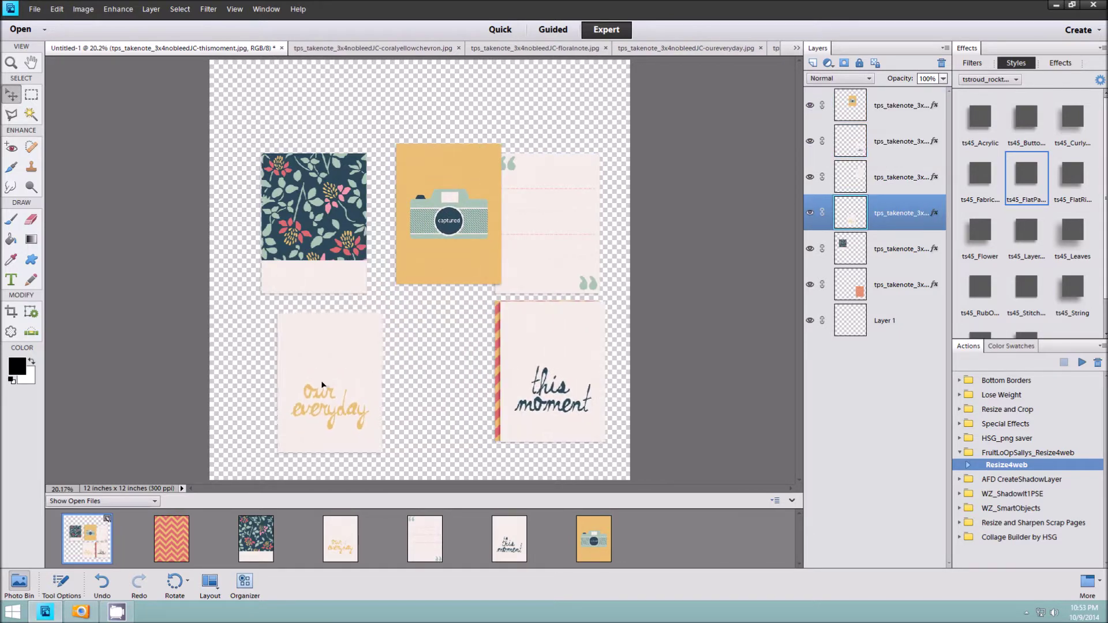
Put chevron lower-middle, camera upper-right, quote upper-middle, then select the top-row cards.
left_click_drag(497, 375, 383, 375)
mouse_move(439, 260)
left_mouse_down()
mouse_move(559, 264)
mouse_move(392, 242)
left_mouse_up()
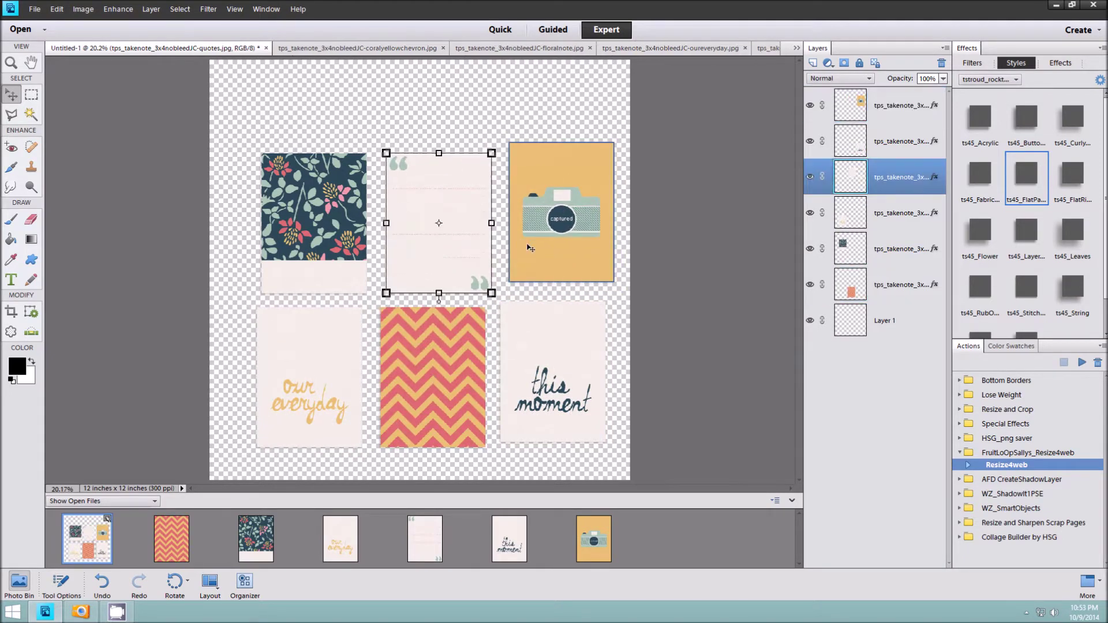
left_click_drag(515, 251, 508, 256)
left_click(326, 254)
left_click(420, 240, "shift")
left_click(547, 234, "shift")
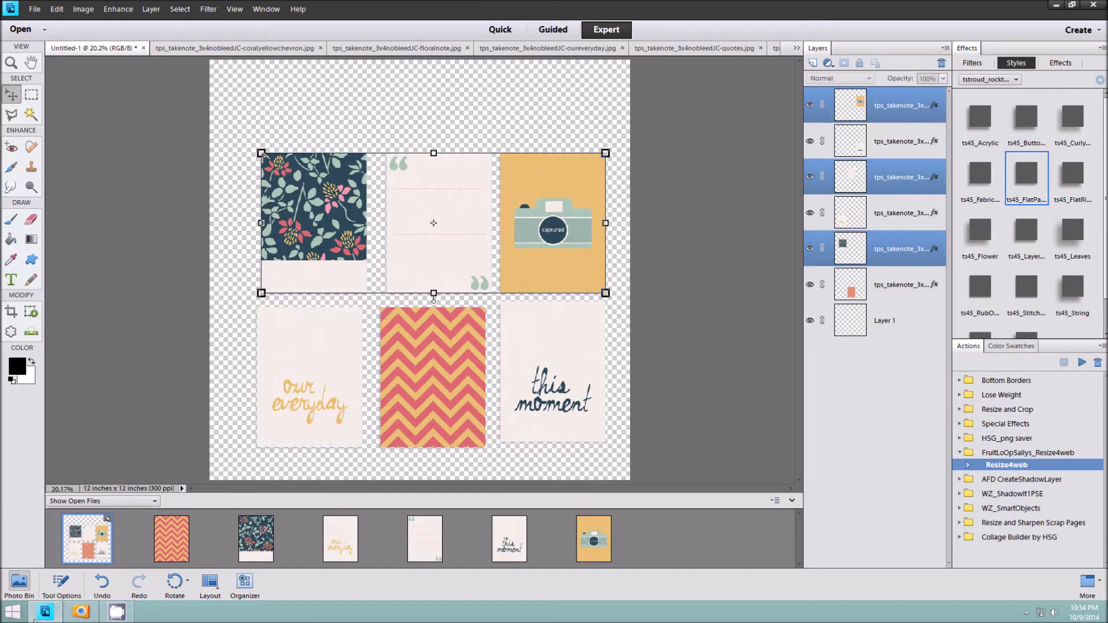
Align the bottom row of cards and left-align the floral and our everyday cards.
left_click(61, 583)
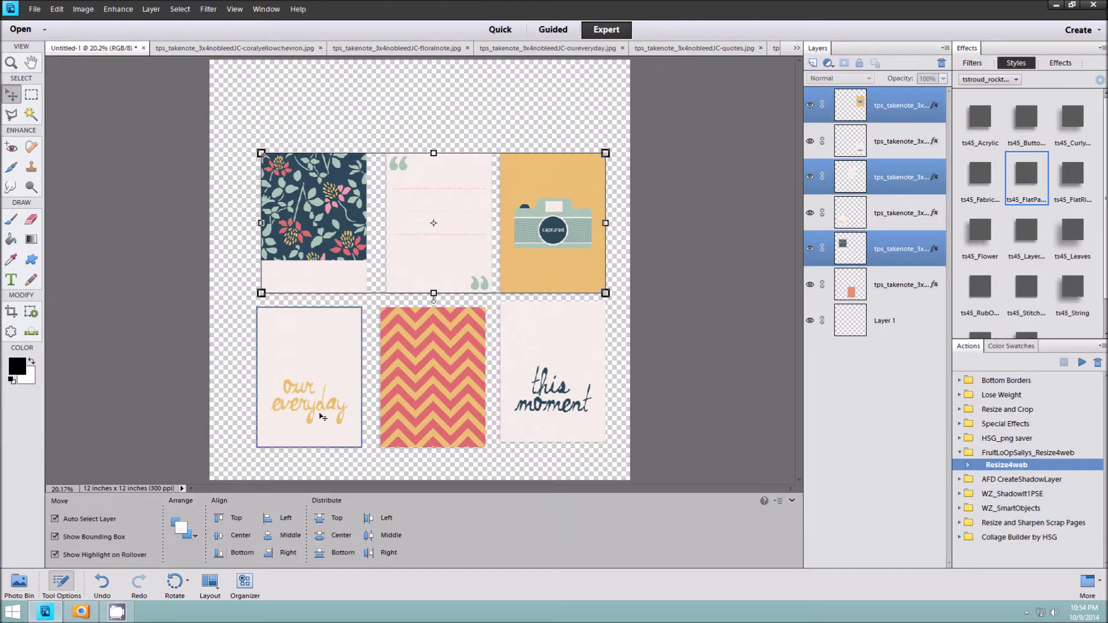
left_click(312, 404)
left_click(433, 375, "shift")
left_click(551, 375, "shift")
left_click(312, 219)
left_click(271, 392, "shift")
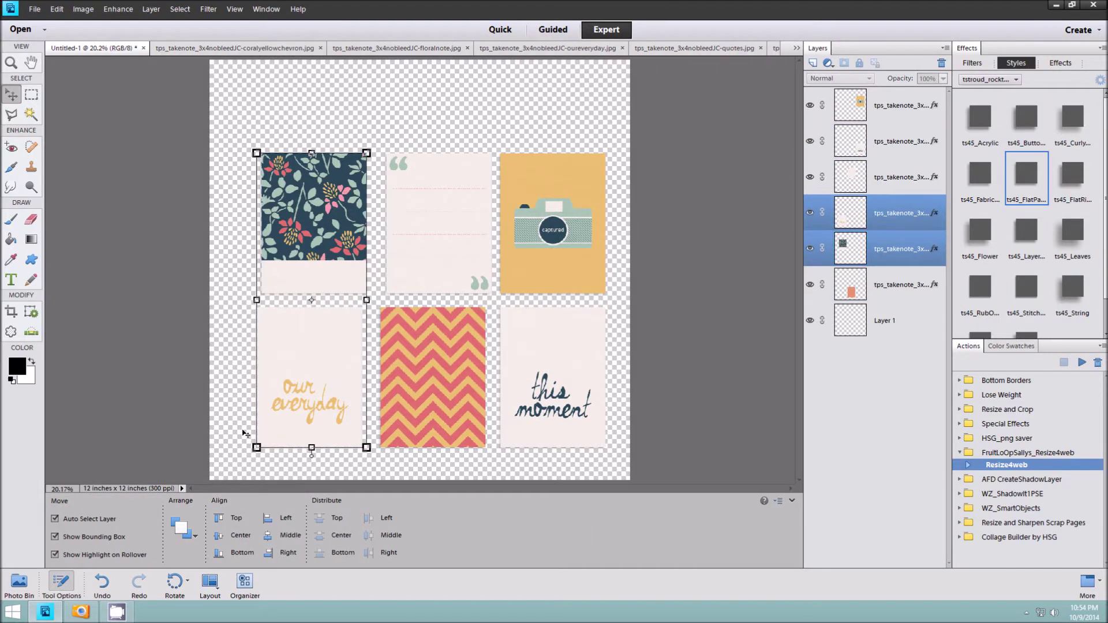
left_click(267, 519)
Align the quote with the chevron card, and the camera with the this moment card.
left_click(433, 219)
left_click(433, 375, "shift")
left_click(269, 517)
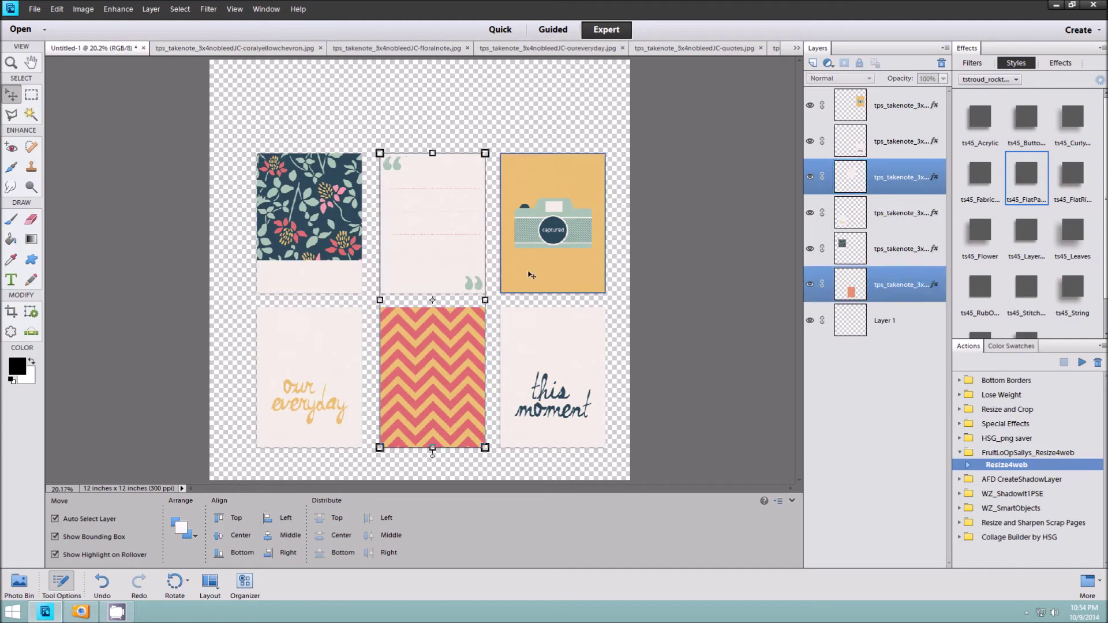
left_click(553, 242)
left_click(555, 341, "shift")
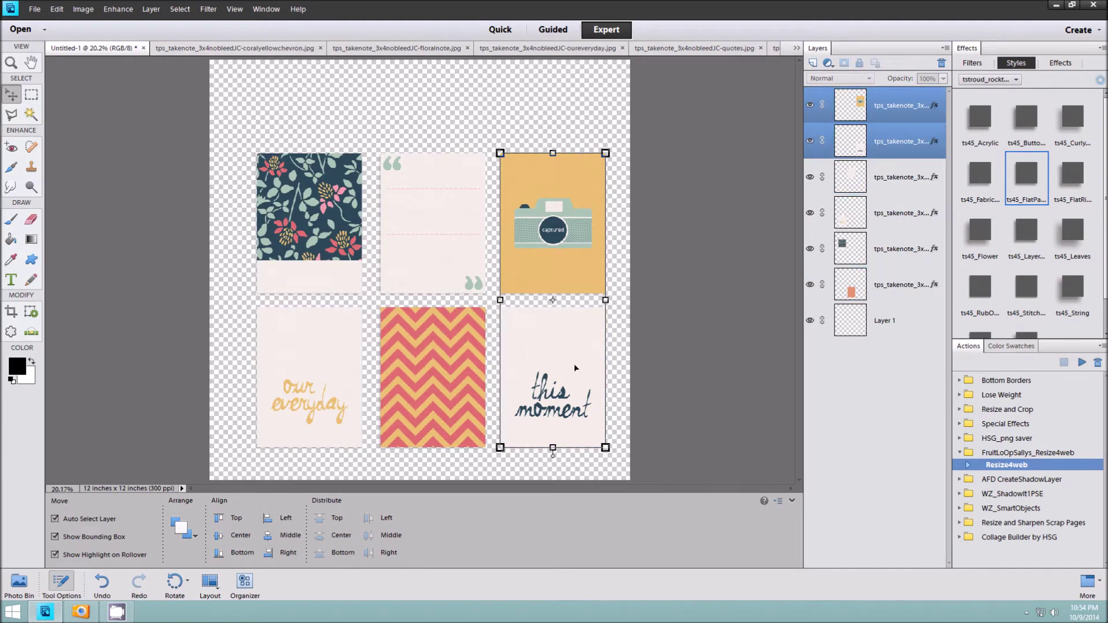
left_click(624, 292)
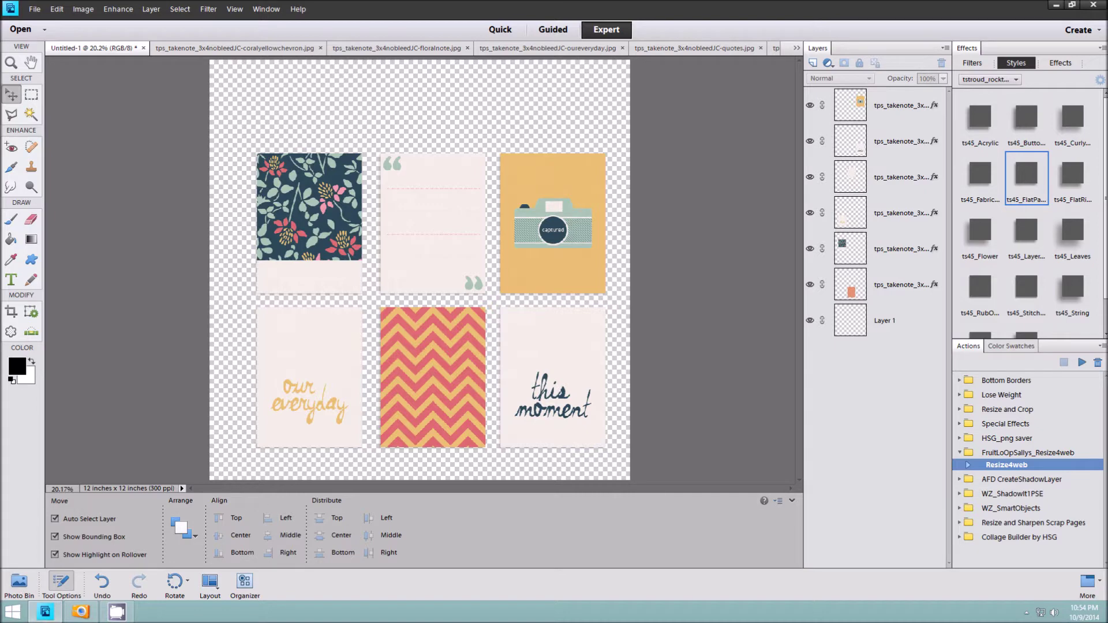
left_click(19, 585)
right_click(598, 534)
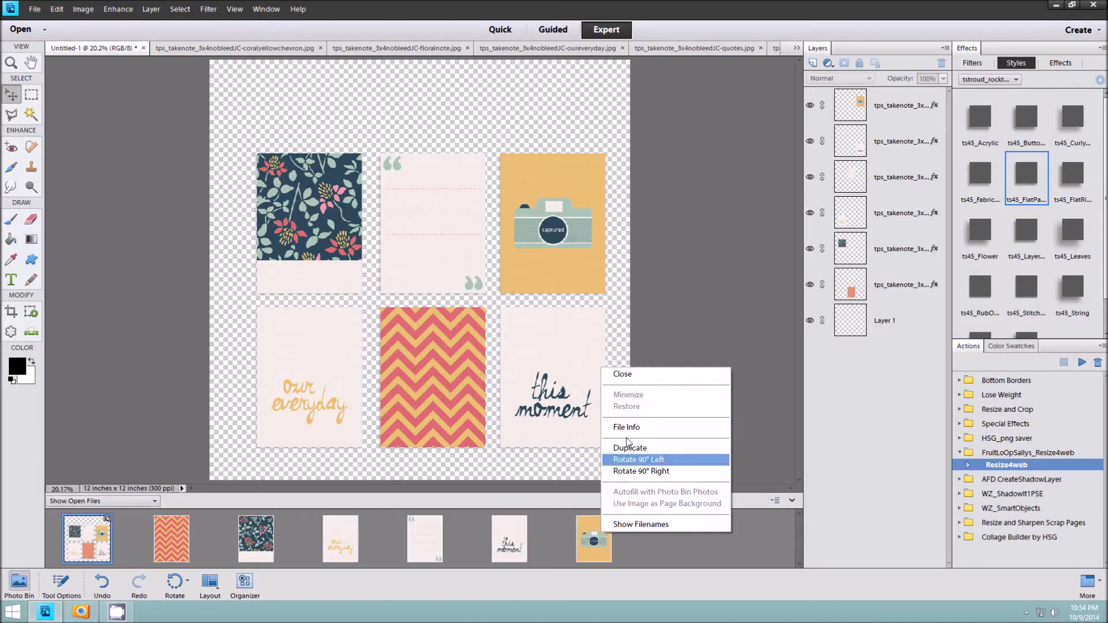
Close the camera card file and add the red swiss dots paper above Layer 1 as background.
left_click(637, 375)
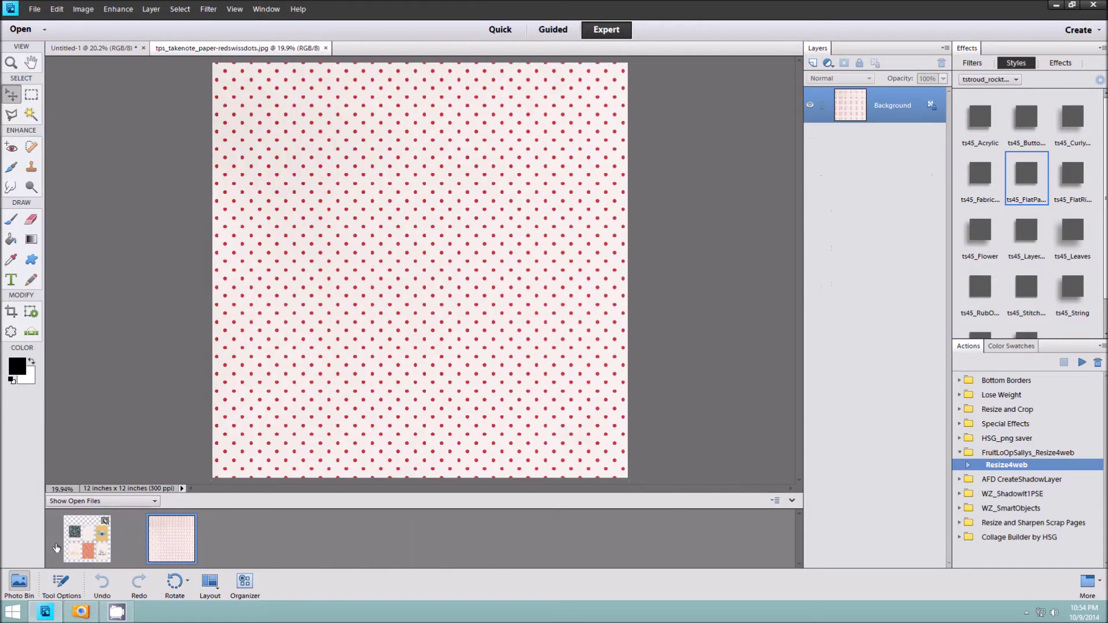
left_click(881, 323)
left_click_drag(553, 299, 554, 302)
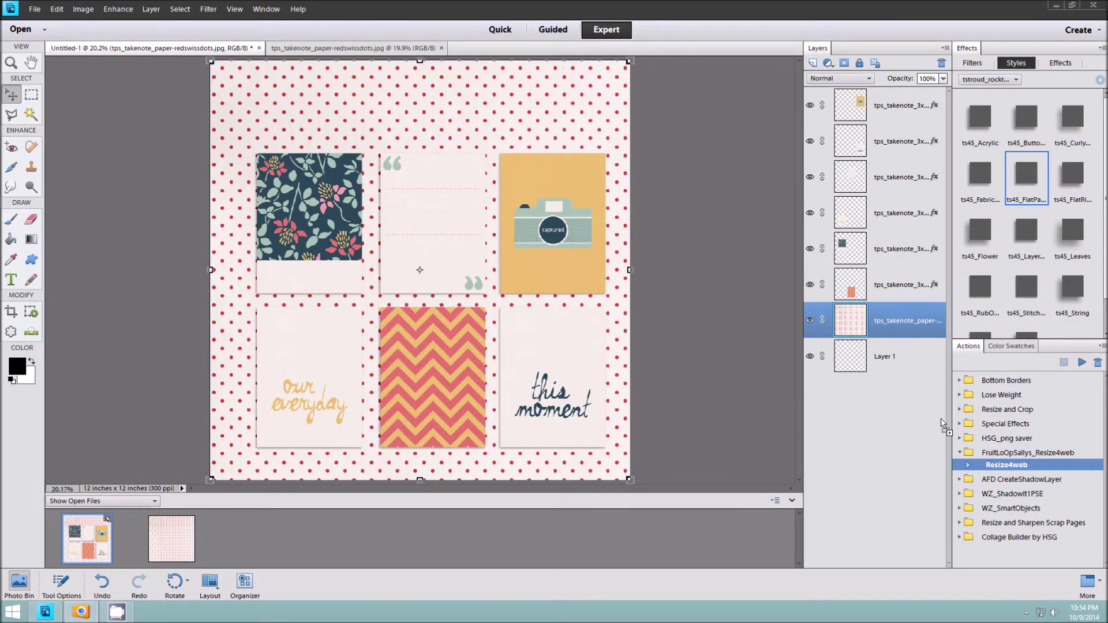
left_click_drag(942, 423, 674, 516)
left_click(84, 559)
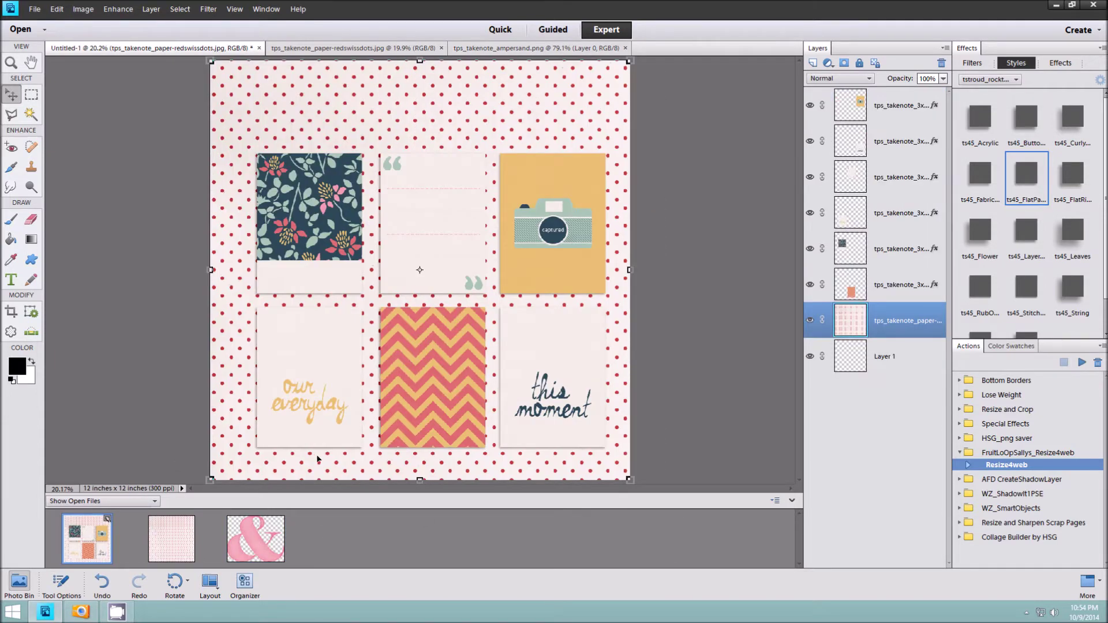
Place the pink ampersand on the lower-right card and add an arrow tag flipped to point left.
left_click(900, 105)
mouse_move(256, 539)
left_mouse_down()
mouse_move(419, 270)
mouse_move(542, 338)
mouse_move(531, 317)
left_mouse_up()
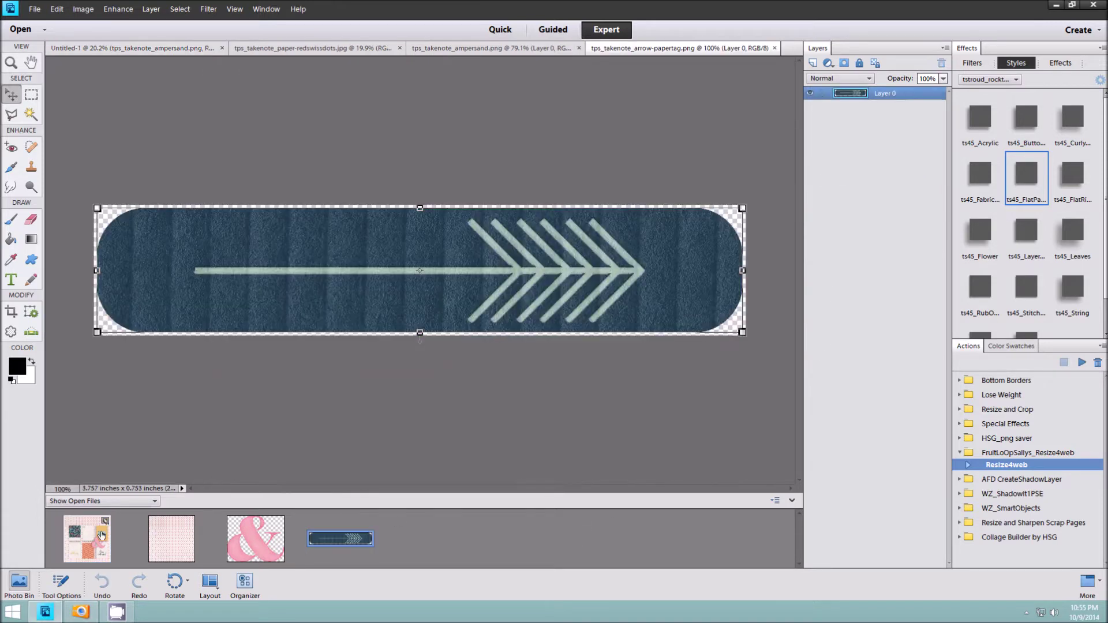
left_click(101, 535)
mouse_move(340, 539)
left_mouse_down()
mouse_move(405, 272)
mouse_move(510, 350)
left_mouse_up()
left_click(83, 8)
left_click(265, 215)
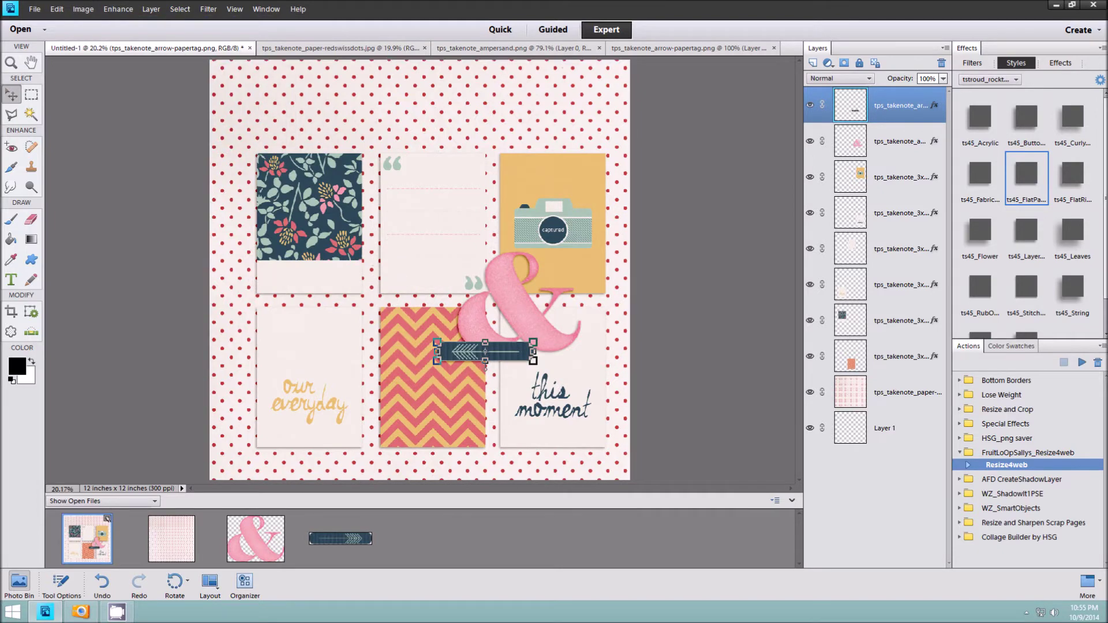
Add the red arrow, rotate it to point left, and set it on the camera card.
left_click(92, 539)
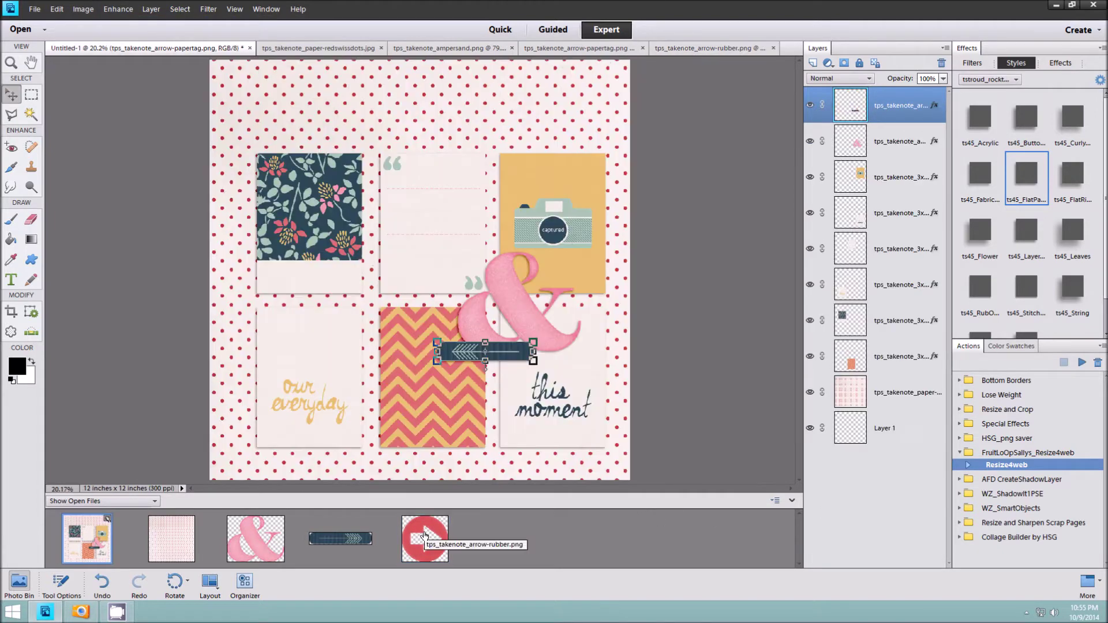
mouse_move(417, 539)
left_mouse_down()
mouse_move(419, 247)
mouse_move(394, 272)
left_mouse_up()
left_click(84, 9)
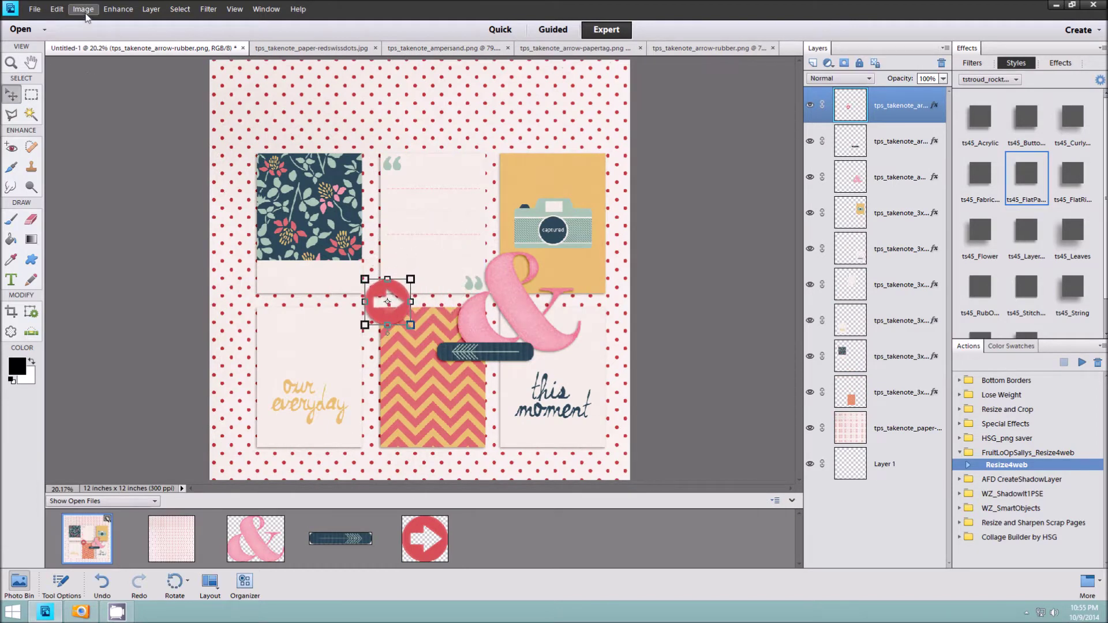
left_click(278, 134)
left_click_drag(396, 293, 595, 263)
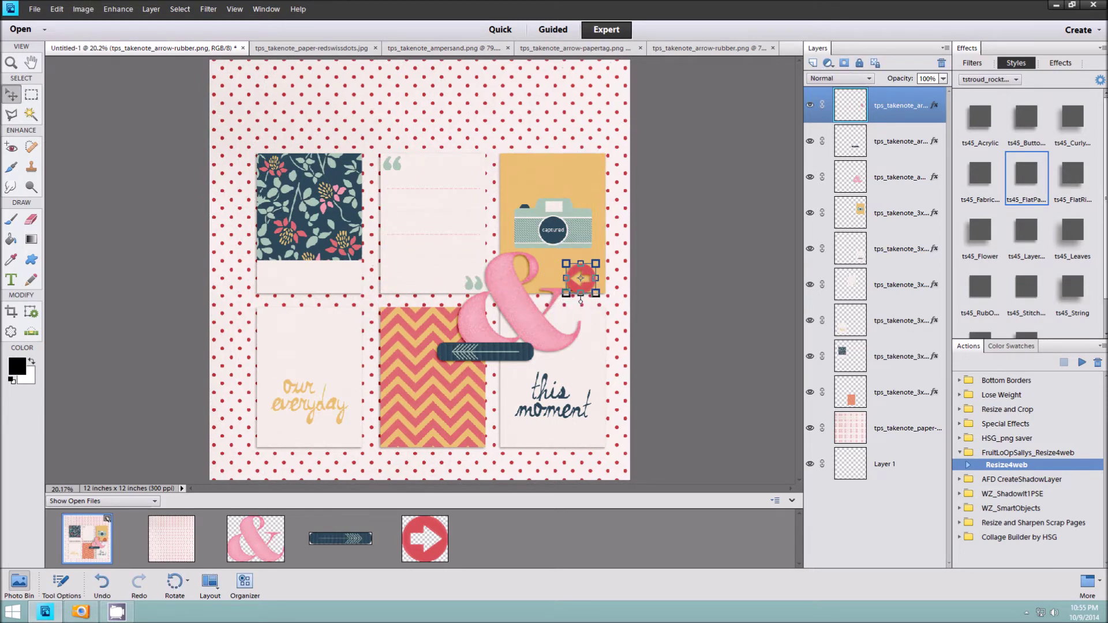
Close every open source file except the scrapbook page.
left_click(172, 538)
left_click(425, 538, "shift")
right_click(423, 542)
left_click(443, 374)
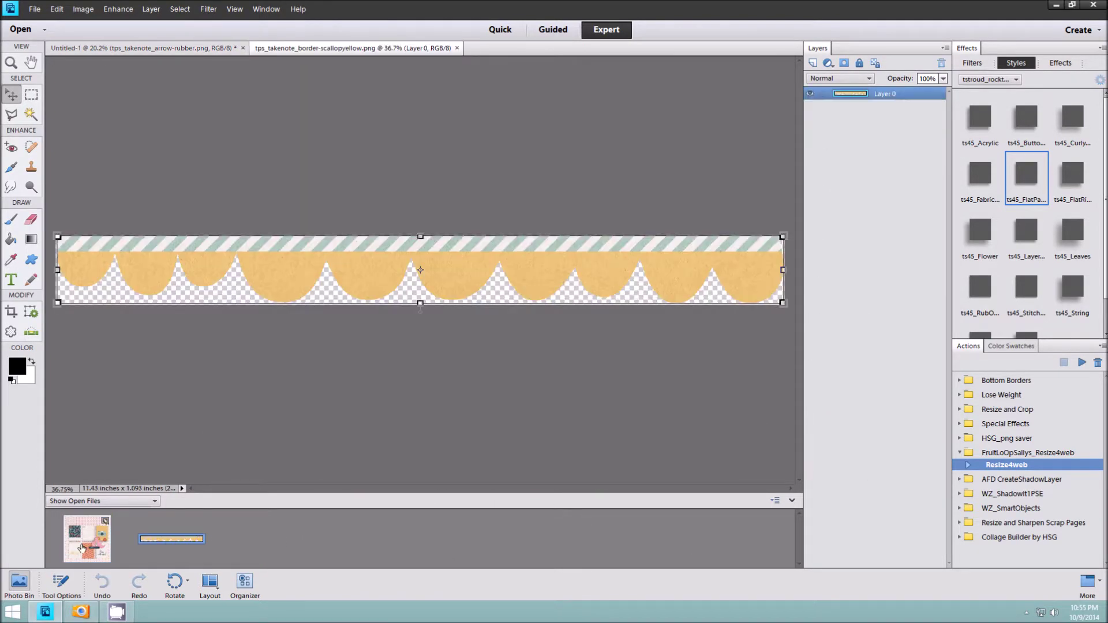
left_click(83, 548)
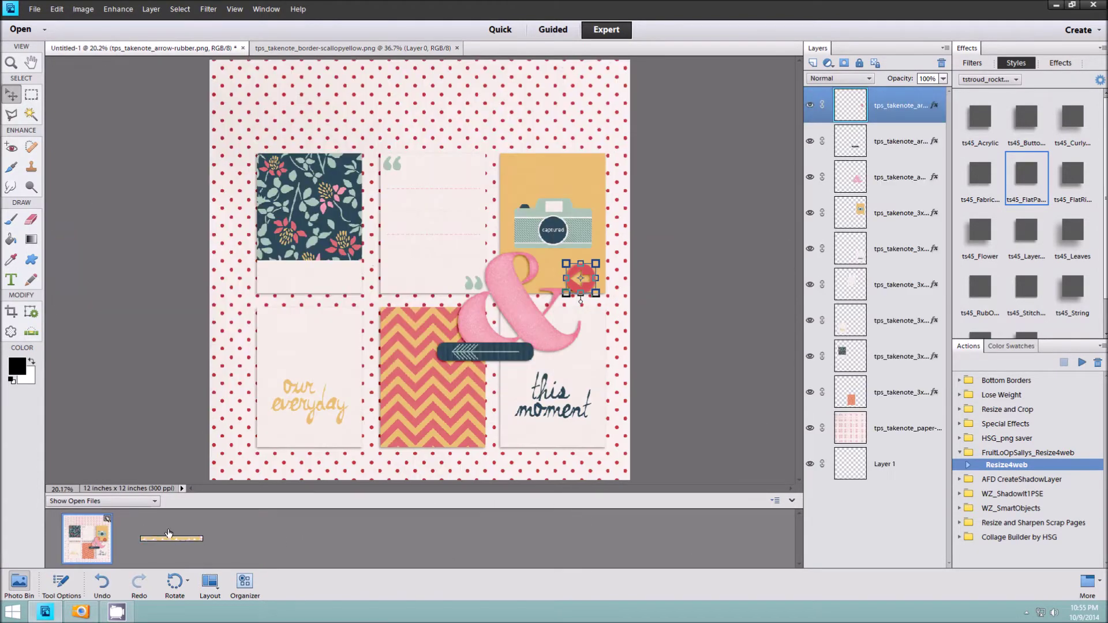
Run the yellow scalloped border along the top edge and set a shrunken camera on the yellow card.
left_click_drag(415, 213, 438, 231)
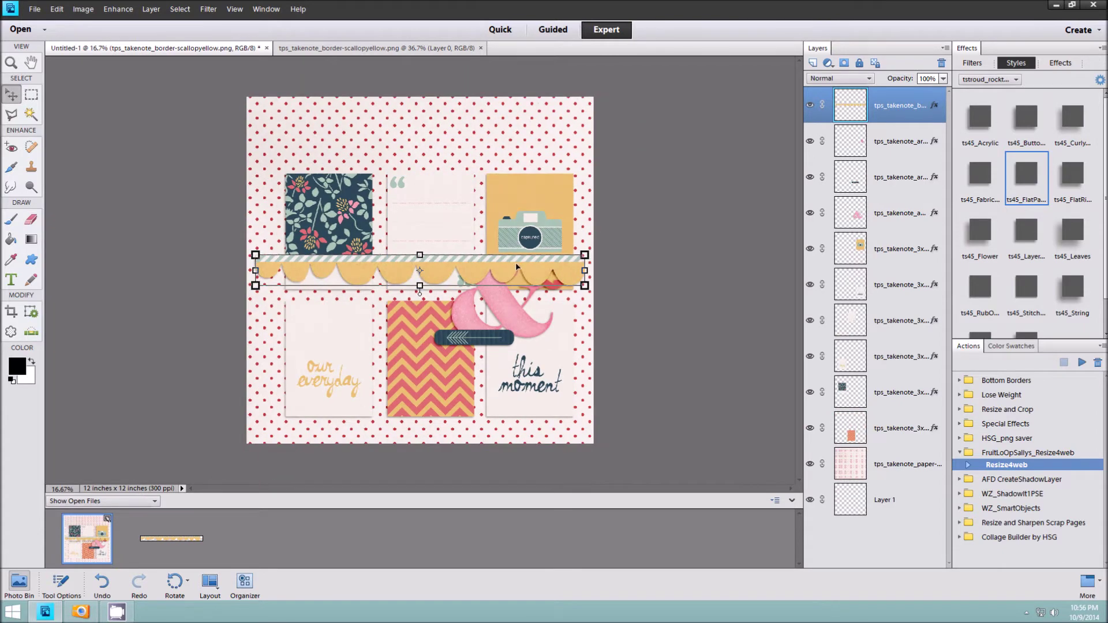
left_click_drag(509, 268, 499, 122)
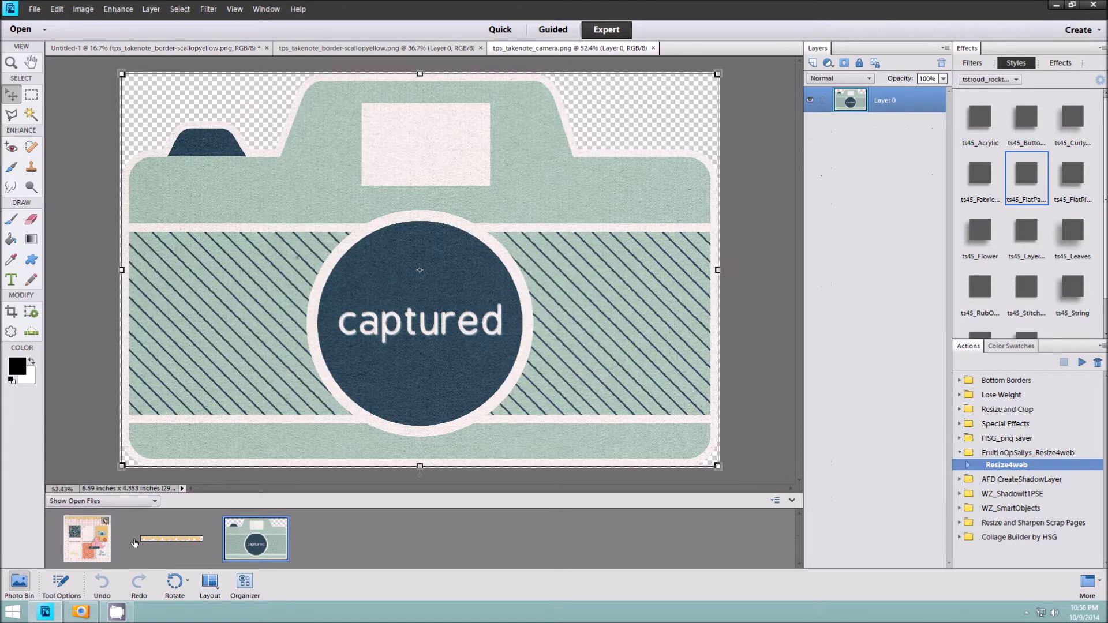
left_click(83, 540)
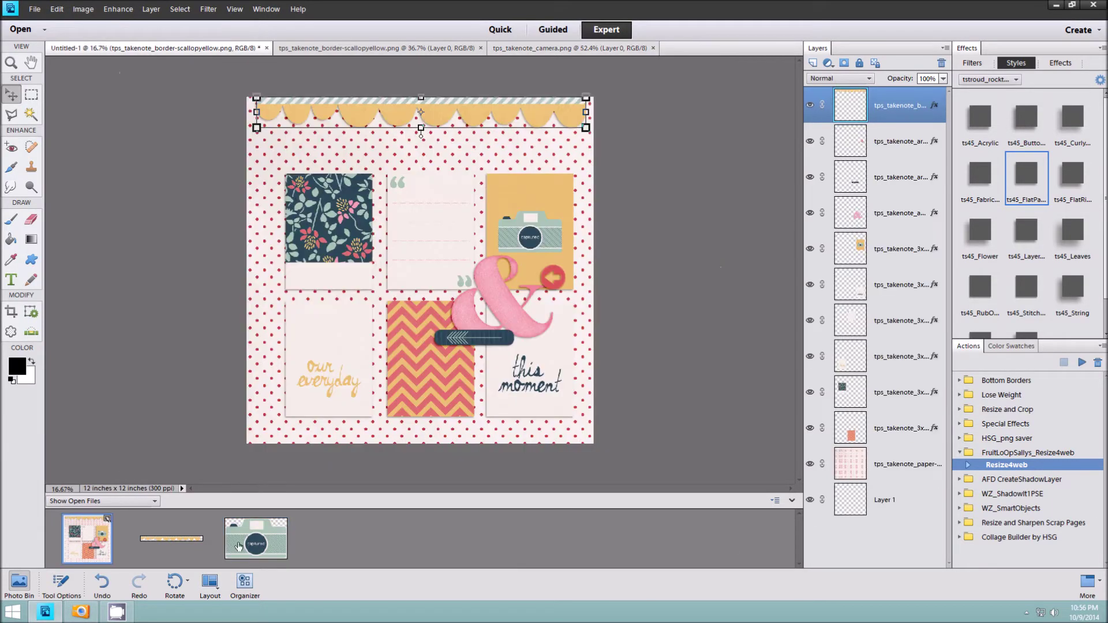
left_click_drag(255, 538, 387, 300)
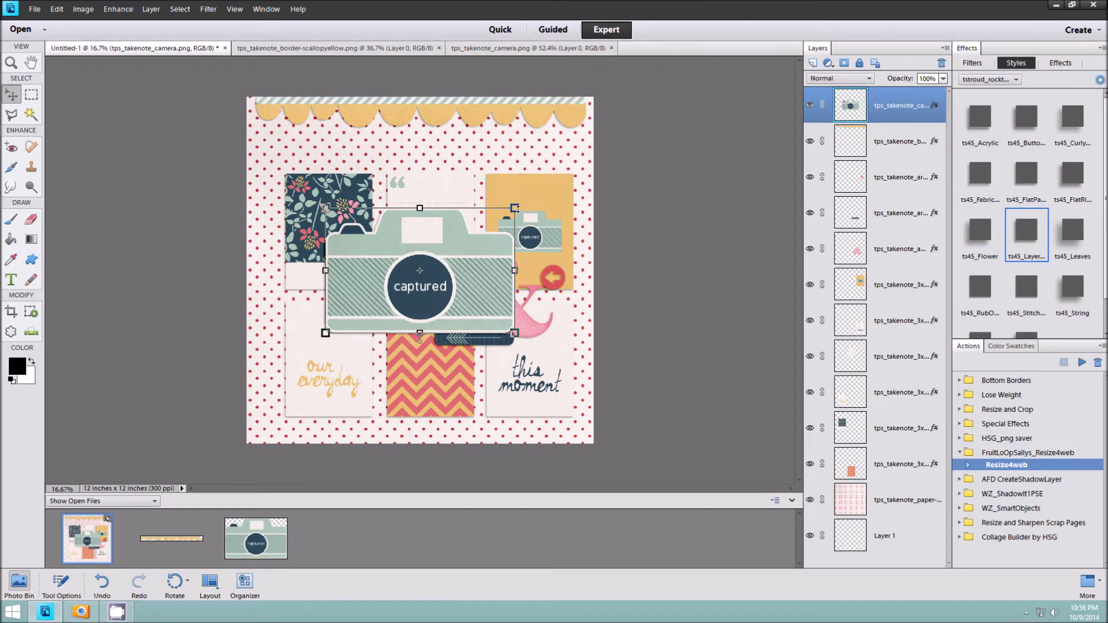
mouse_move(493, 223)
left_mouse_down()
mouse_move(391, 291)
mouse_move(549, 227)
left_mouse_up()
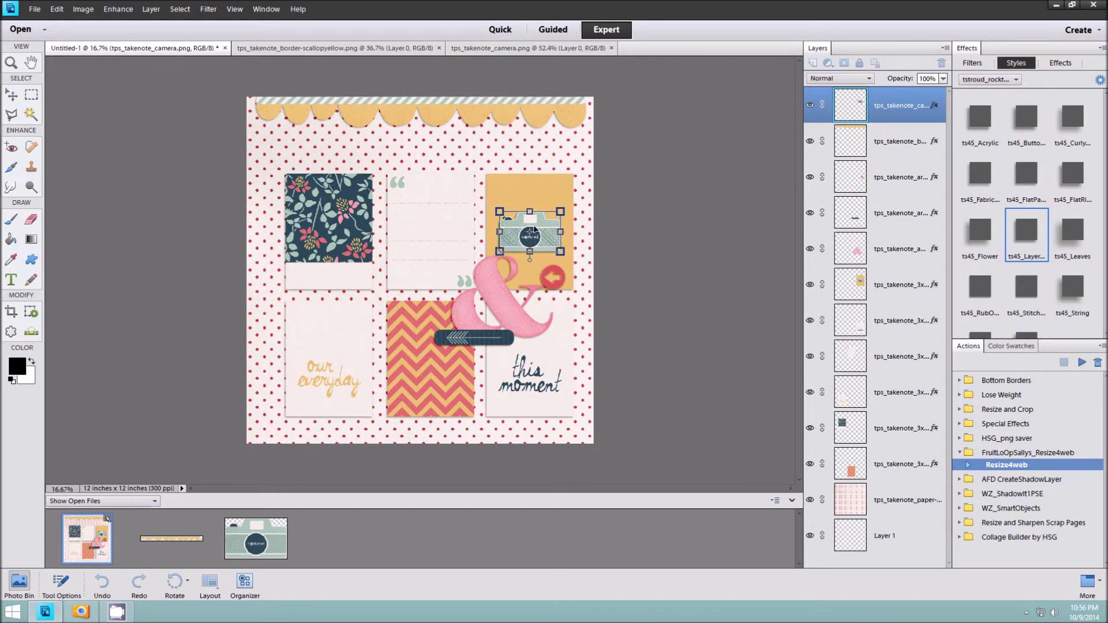
key("Return")
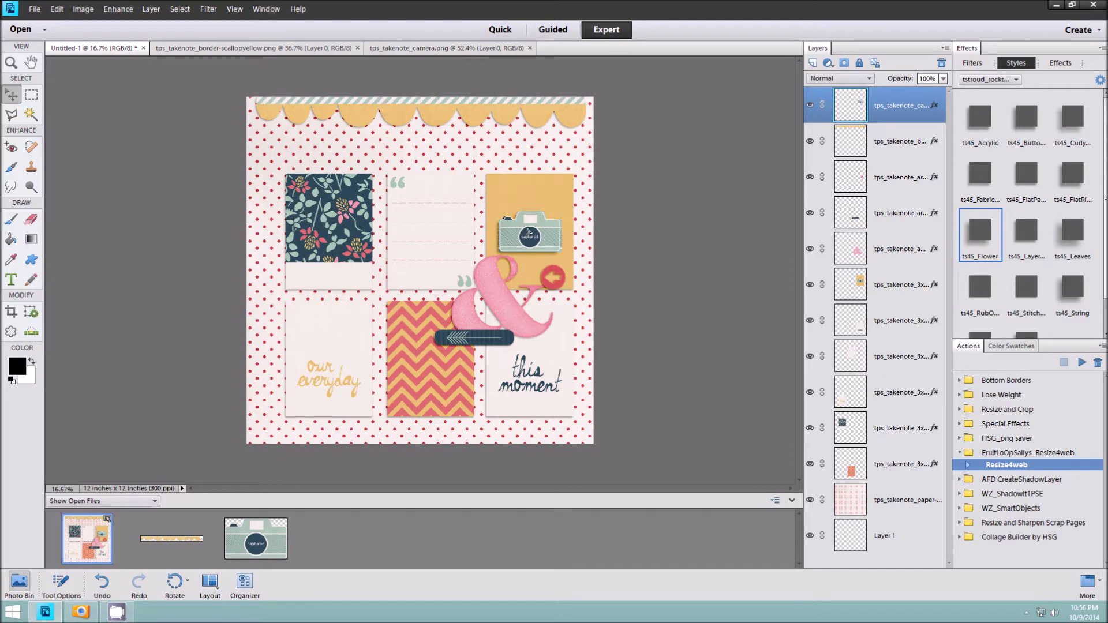
left_click(529, 232)
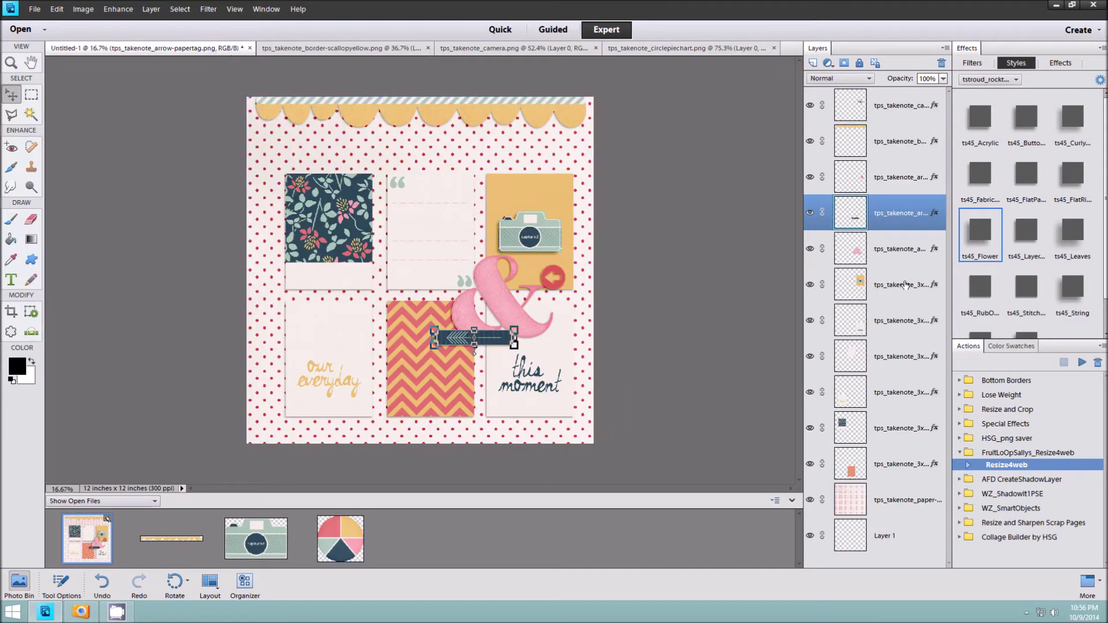
Place the pie chart circle just above the chevron card and commit it.
left_click(1022, 188)
mouse_move(427, 254)
left_mouse_down()
mouse_move(408, 285)
mouse_move(423, 279)
mouse_move(428, 296)
left_mouse_up()
left_click(402, 367)
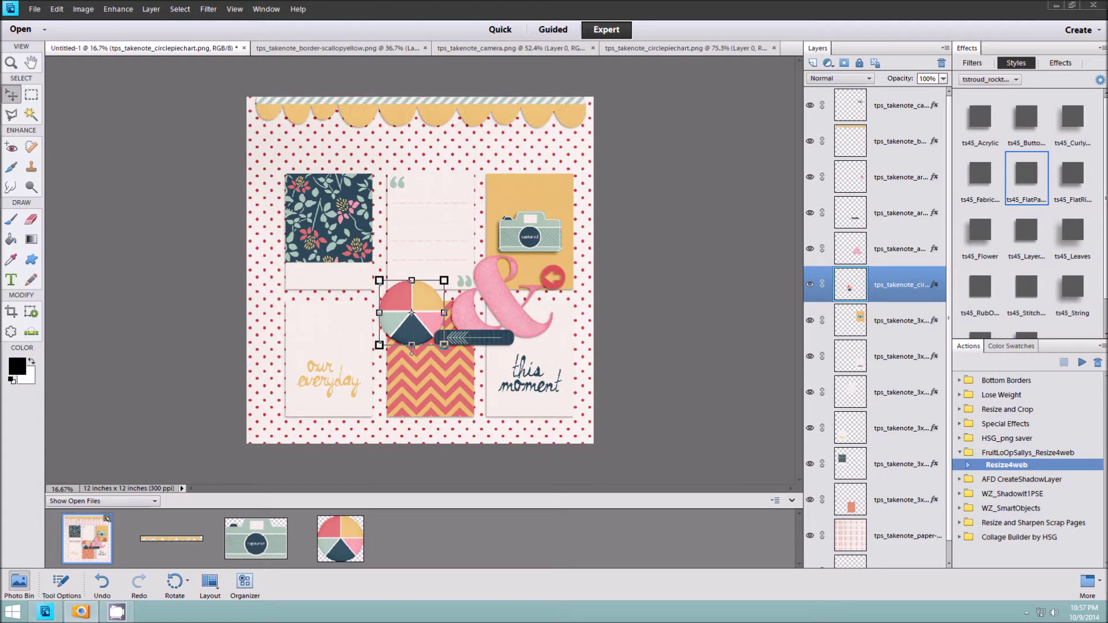
Close the leftover element files in the Photo Bin.
left_click(172, 539)
left_click(341, 542, "shift")
right_click(340, 543)
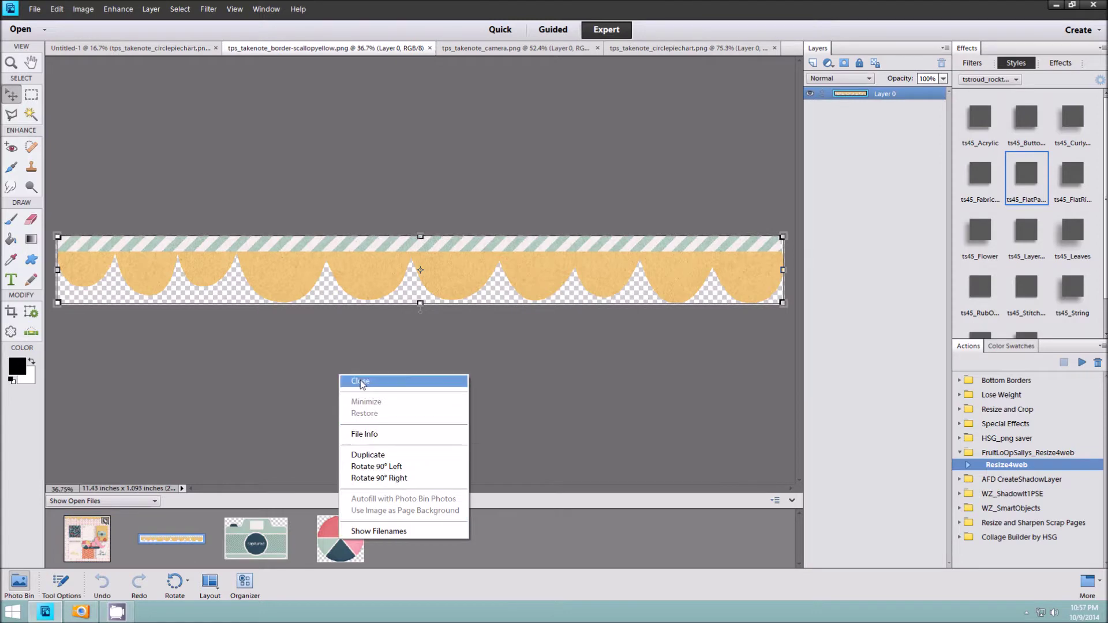
left_click(358, 378)
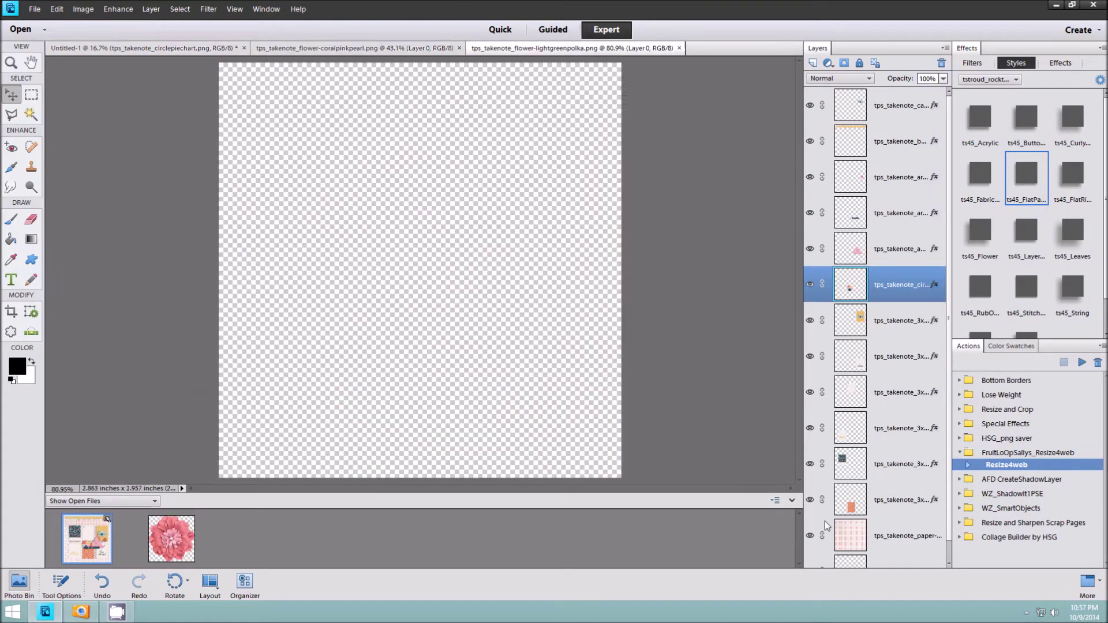
left_click(912, 109)
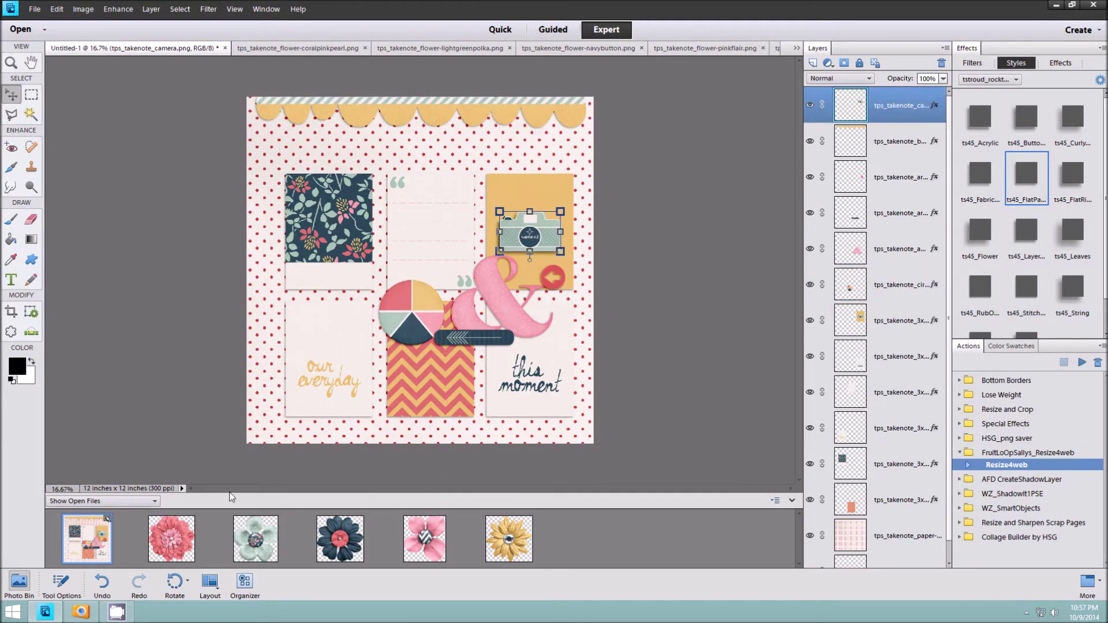
Add the coral, light-green, navy, pink and yellow flowers onto the page.
left_click_drag(171, 539, 420, 270)
left_click_drag(256, 539, 420, 270)
left_click_drag(340, 539, 419, 269)
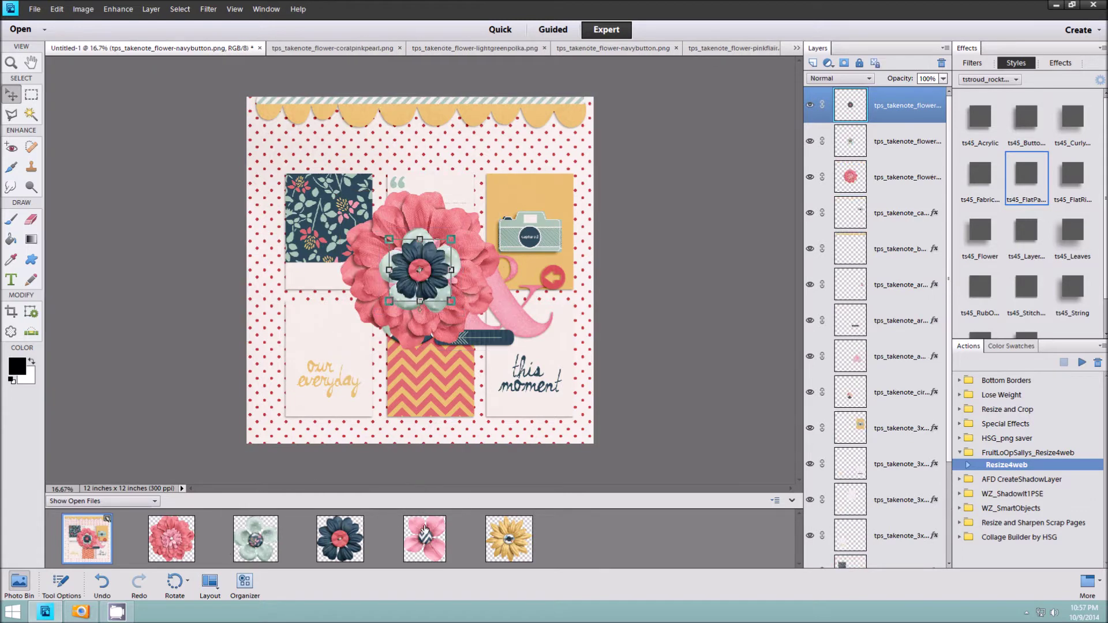
left_click_drag(425, 538, 419, 269)
left_click_drag(508, 538, 420, 269)
Shrink the five flowers together, move them up, and apply the ts45_Flower shadow style.
left_click(901, 248, "shift")
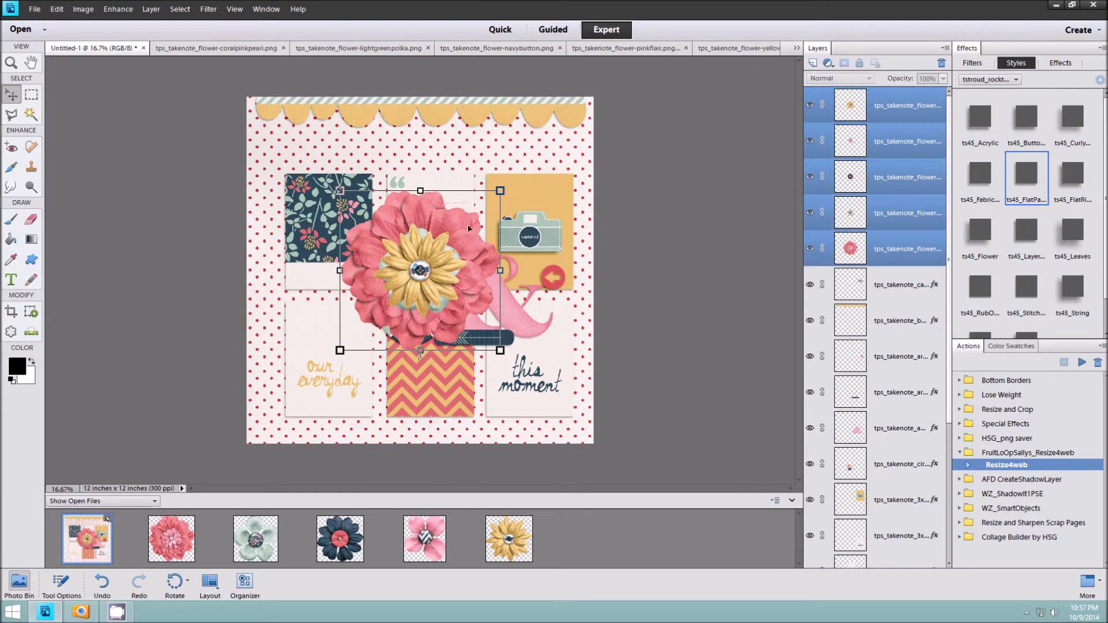
left_click_drag(503, 187, 424, 267)
left_click_drag(382, 358, 388, 329)
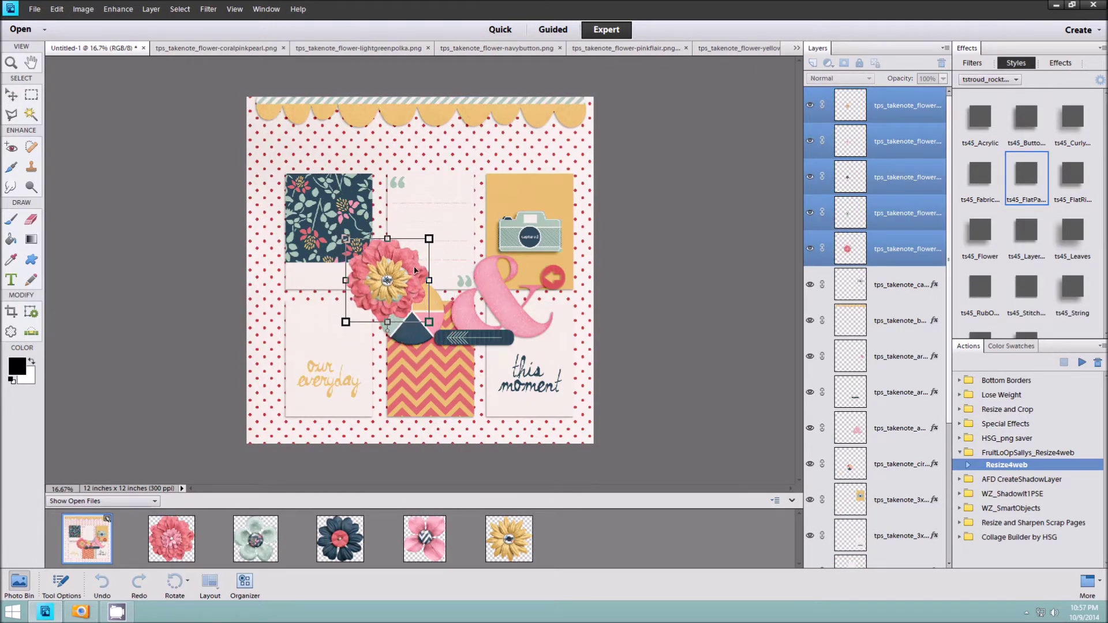
left_click(380, 315)
left_click_drag(429, 239, 412, 256)
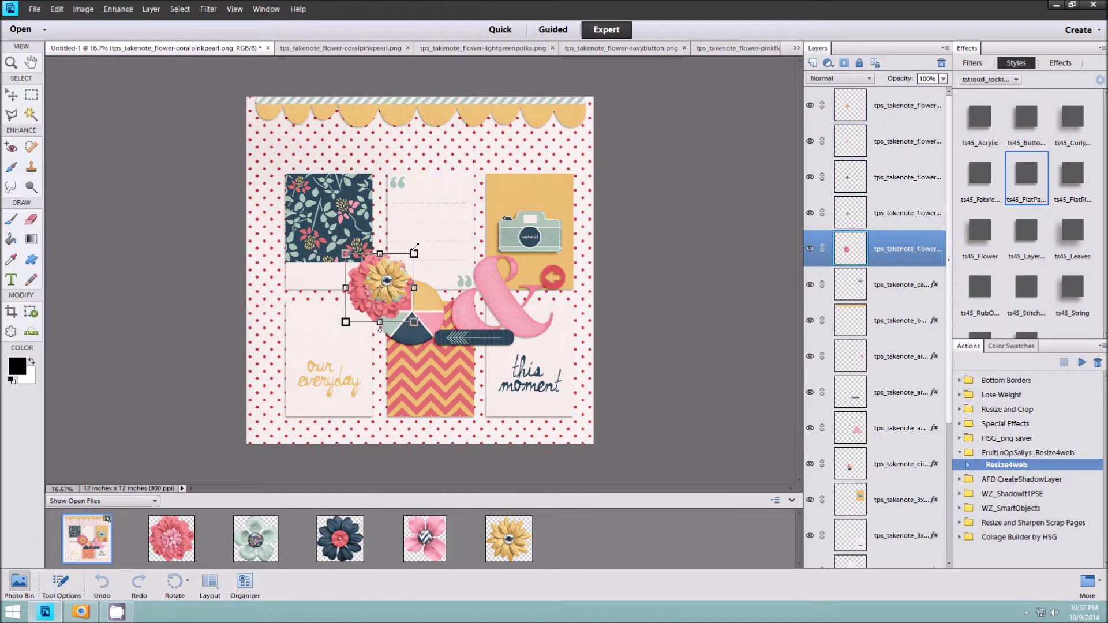
left_click(981, 230)
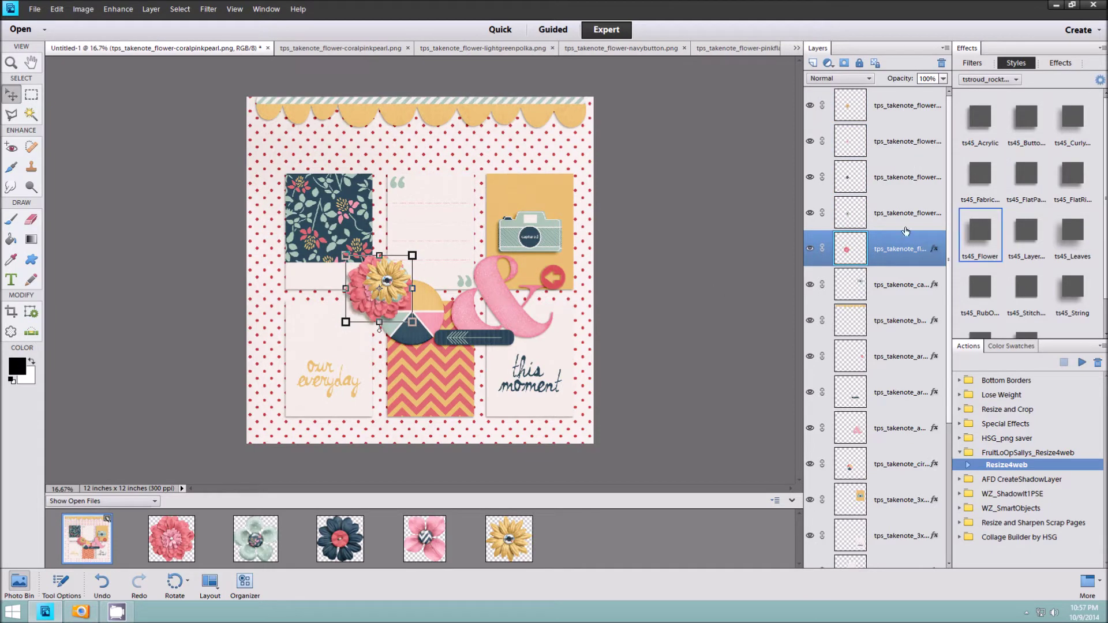
left_click(1026, 231)
Arrange the coral, yellow and pink flowers around the pie chart, navy flower beside the camera.
left_click(871, 257)
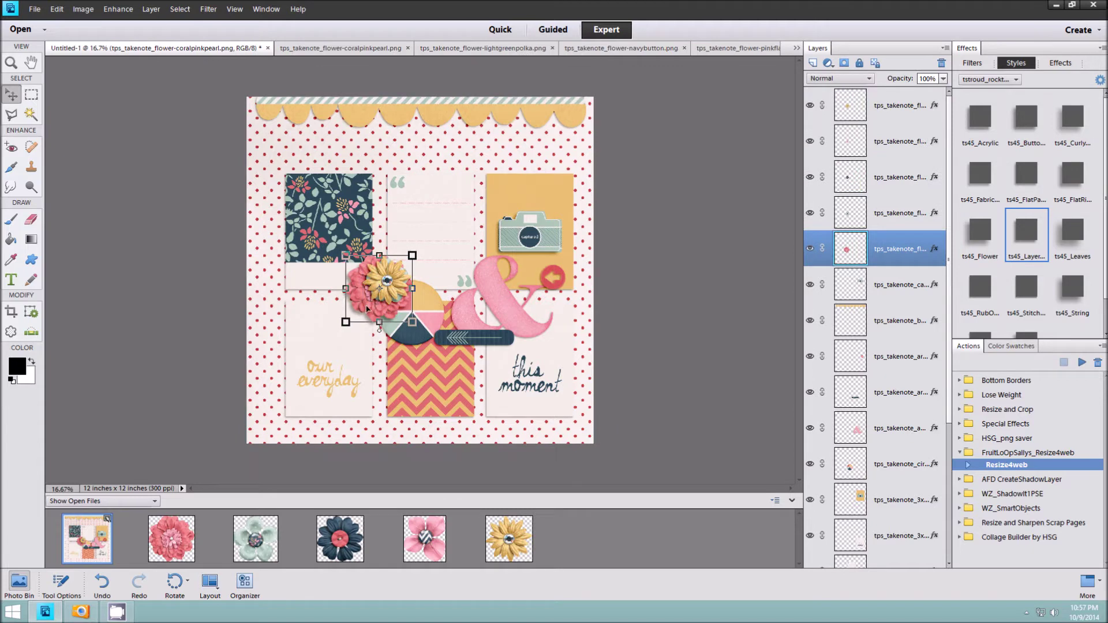
left_click_drag(370, 300, 347, 330)
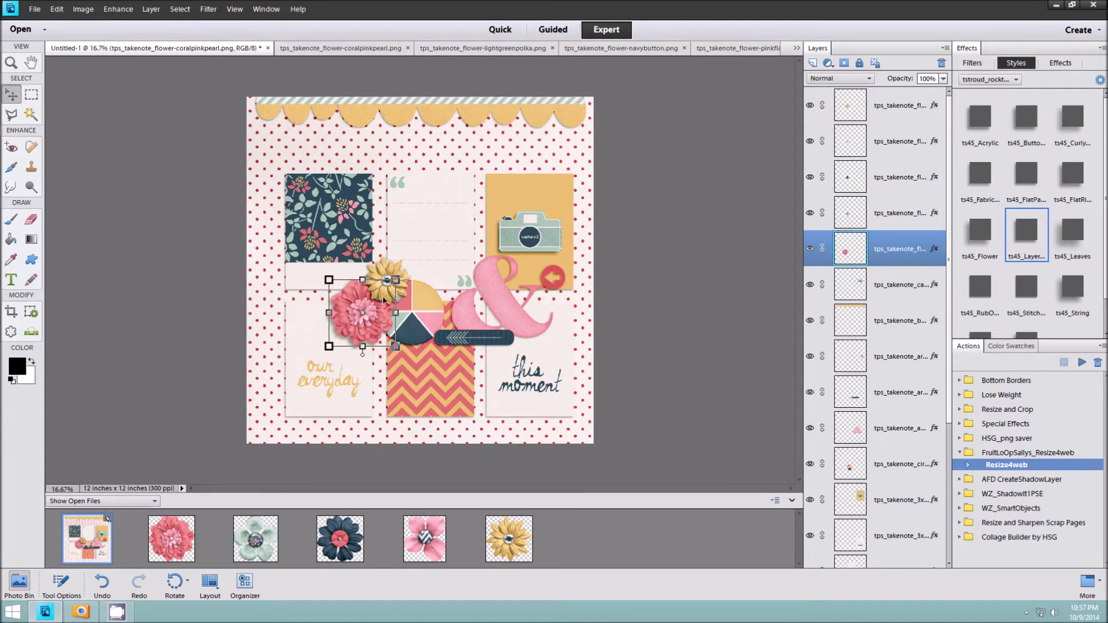
left_click_drag(407, 279, 386, 345)
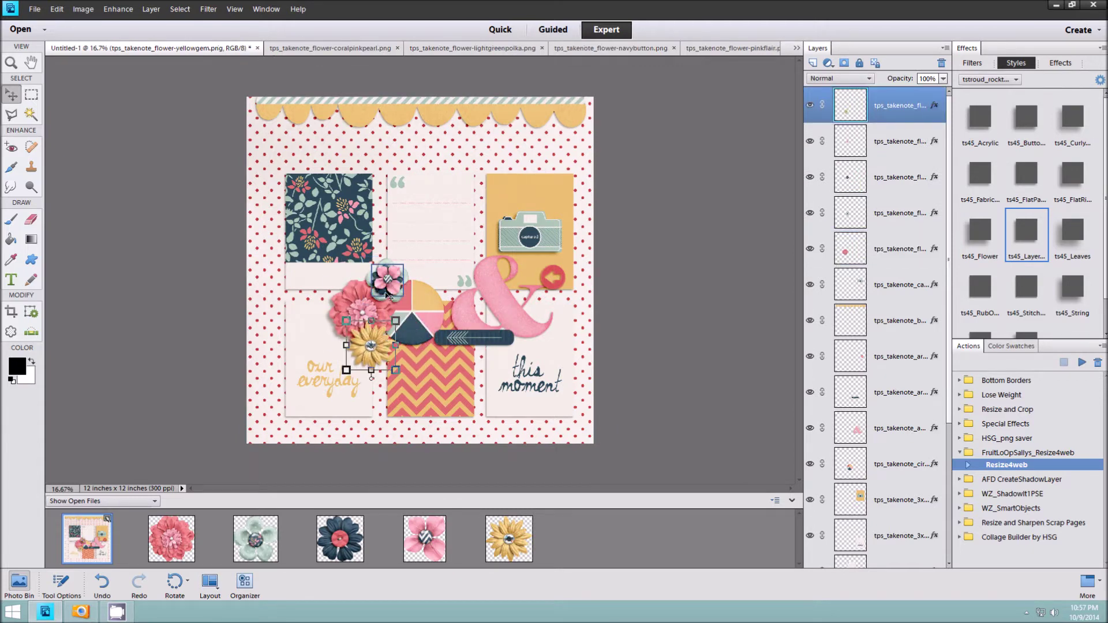
left_click_drag(387, 279, 291, 318)
mouse_move(383, 288)
left_mouse_down()
mouse_move(414, 281)
mouse_move(369, 247)
mouse_move(332, 263)
left_mouse_up()
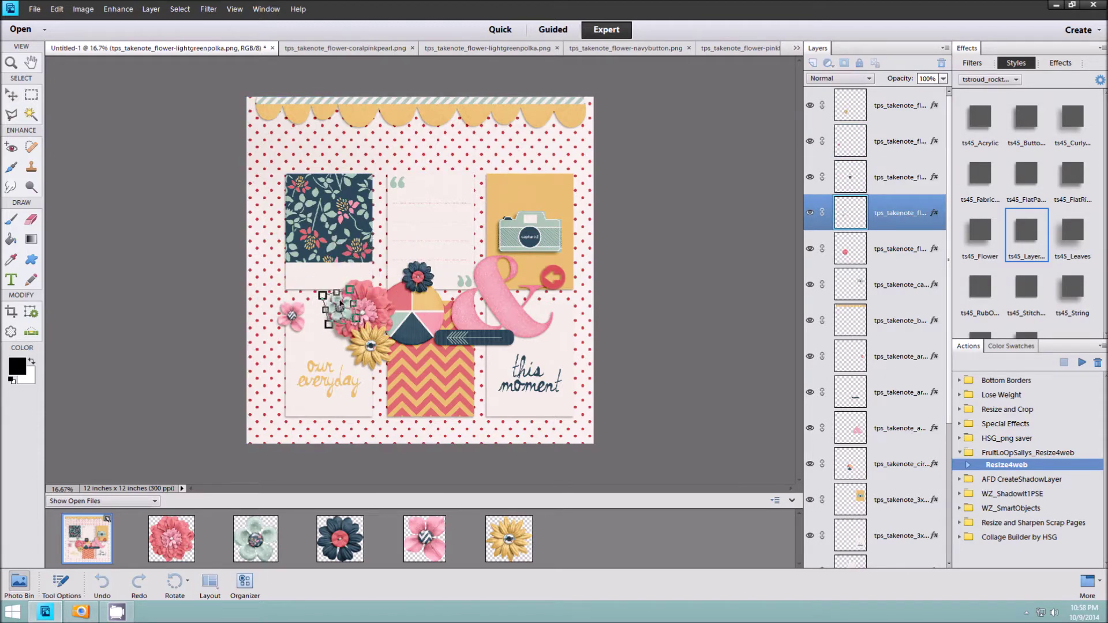
left_click(317, 319)
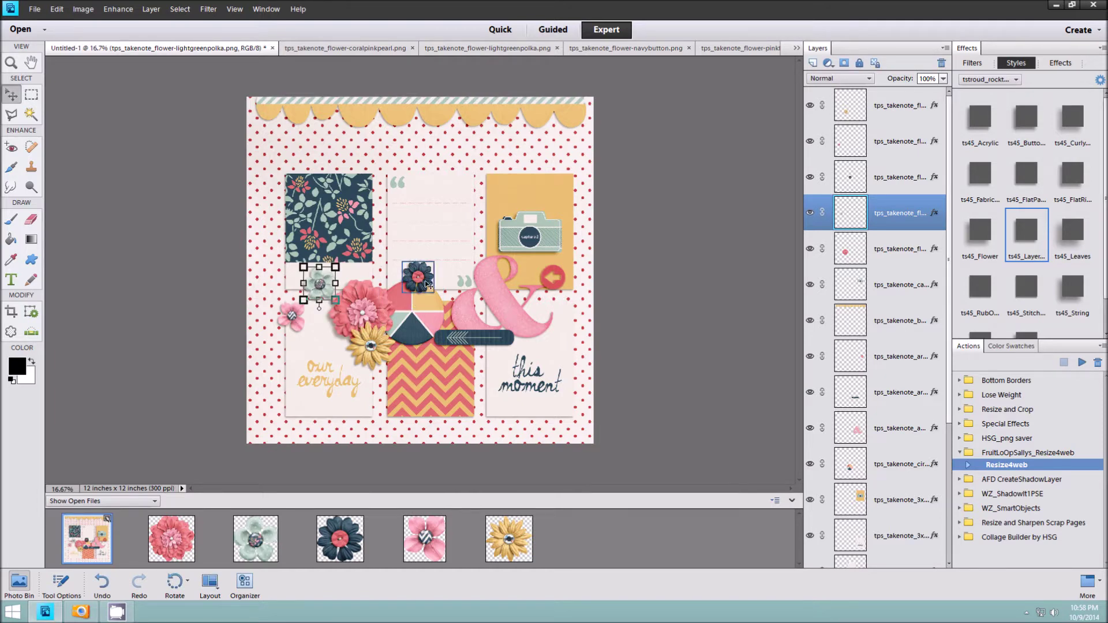
mouse_move(418, 277)
left_mouse_down()
mouse_move(419, 295)
mouse_move(483, 249)
left_mouse_up()
left_click(391, 329)
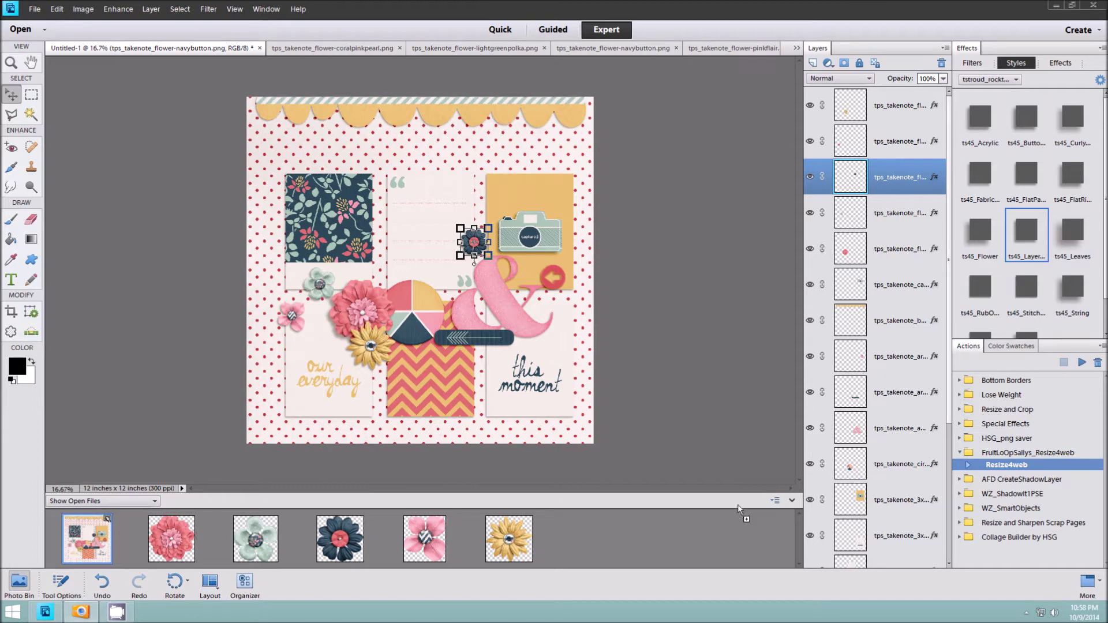
left_click_drag(739, 510, 737, 500)
left_click_drag(85, 551, 87, 548)
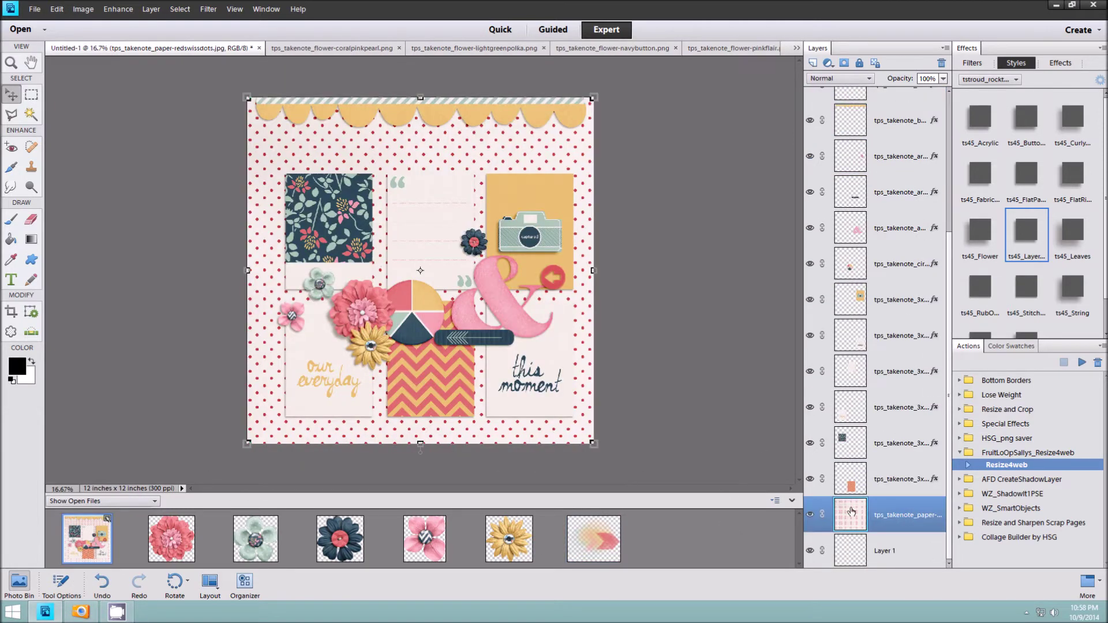
Move the paint swash to the top-left, tucked under the scalloped border.
left_click_drag(437, 189, 366, 84)
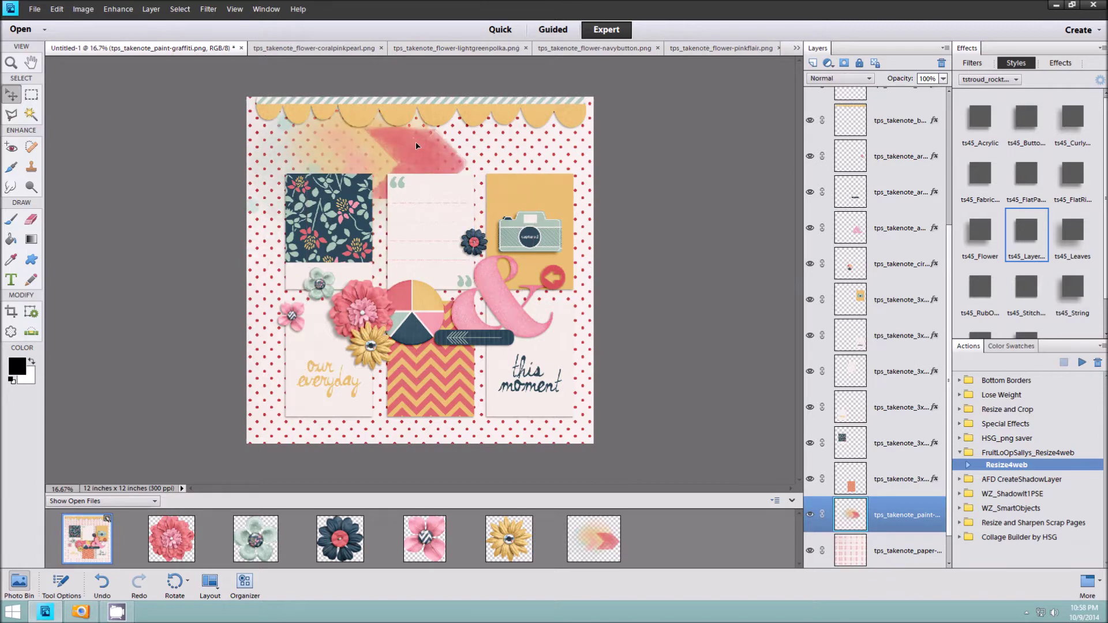
left_click_drag(375, 187, 406, 146)
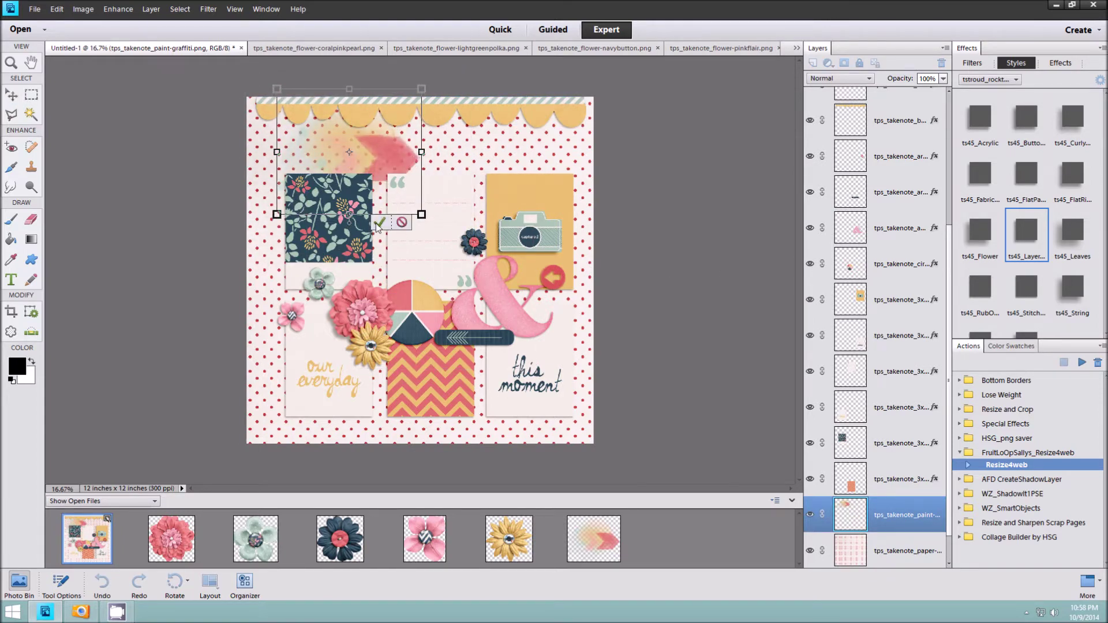
left_click(102, 543)
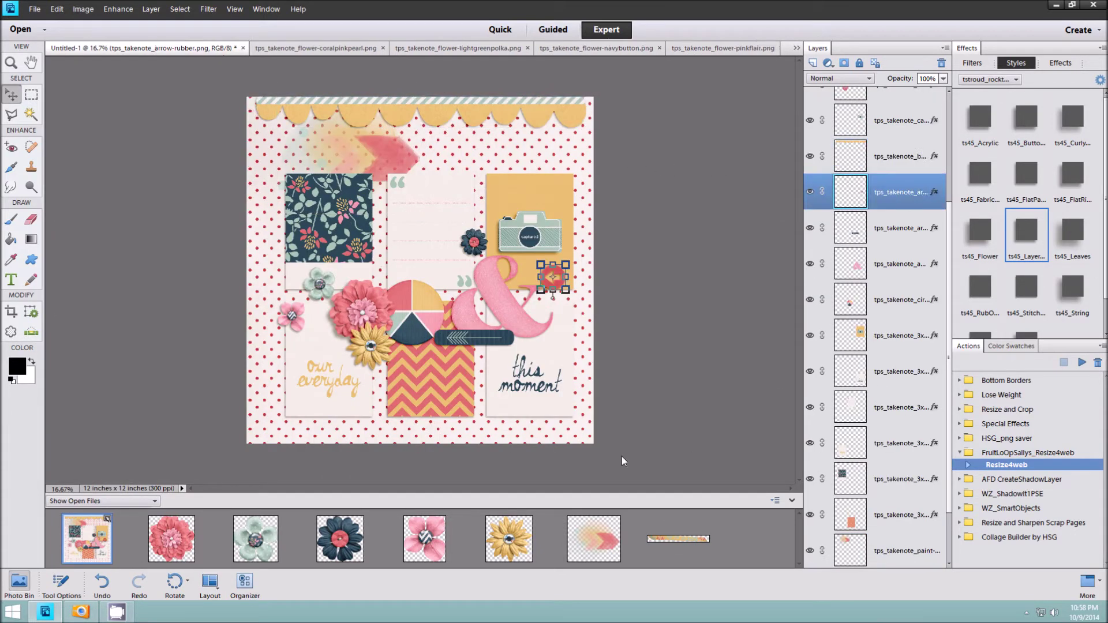
Place the yellow floral ribbon beside the camera and close the leftover element files.
left_click_drag(678, 538, 620, 398)
mouse_move(476, 275)
left_mouse_down()
mouse_move(545, 235)
mouse_move(565, 249)
left_mouse_up()
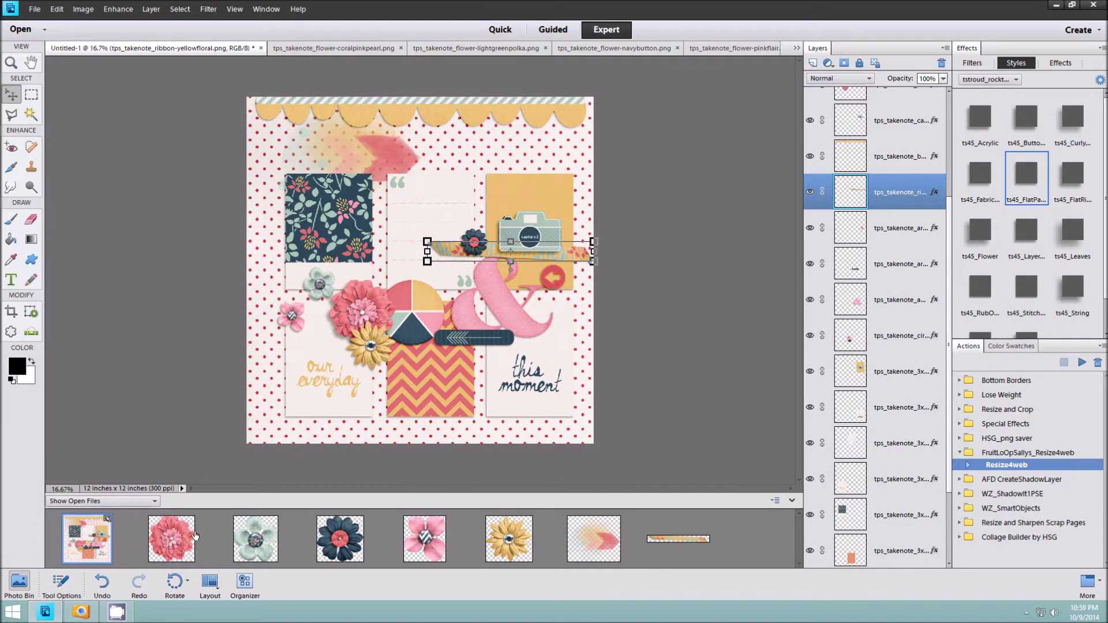
right_click(678, 539)
left_click(718, 383)
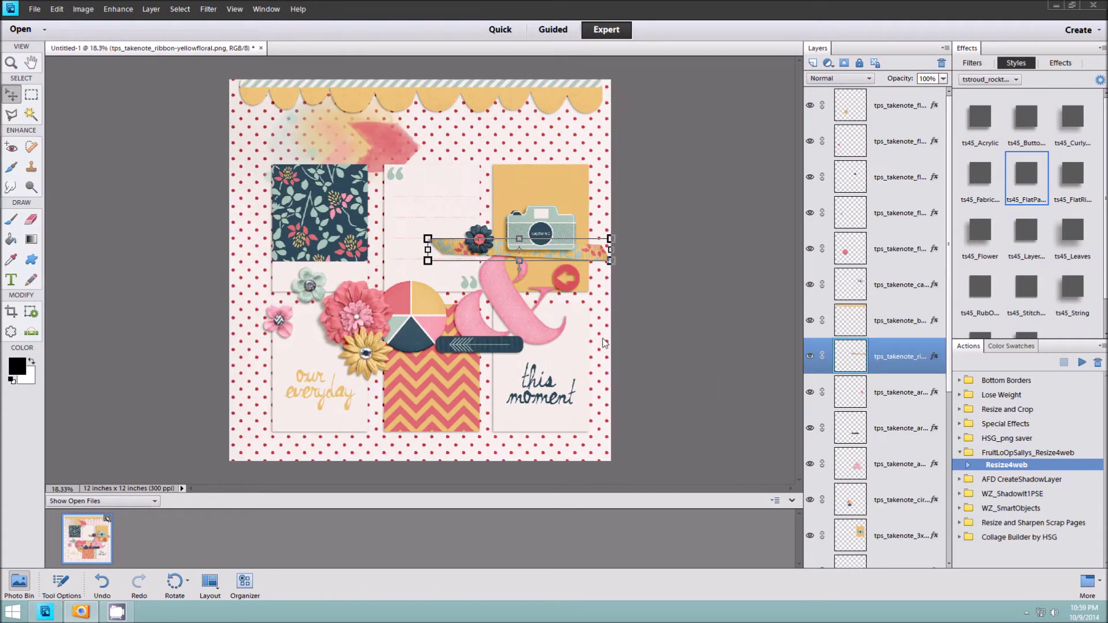
Add the THIS IS OUR LIFE word circle, scaled down above the flowers.
left_click(73, 540)
left_click_drag(171, 538, 435, 259)
left_click_drag(478, 217, 401, 234)
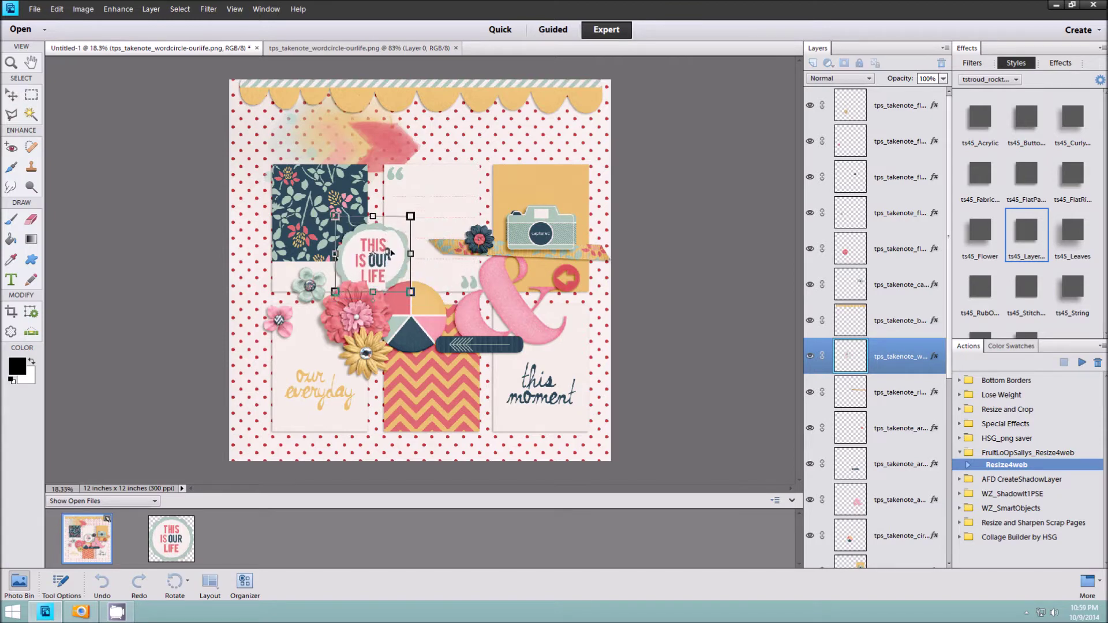
Add the yellow twine lower in the layer stack with the String shadow style.
left_click(370, 319)
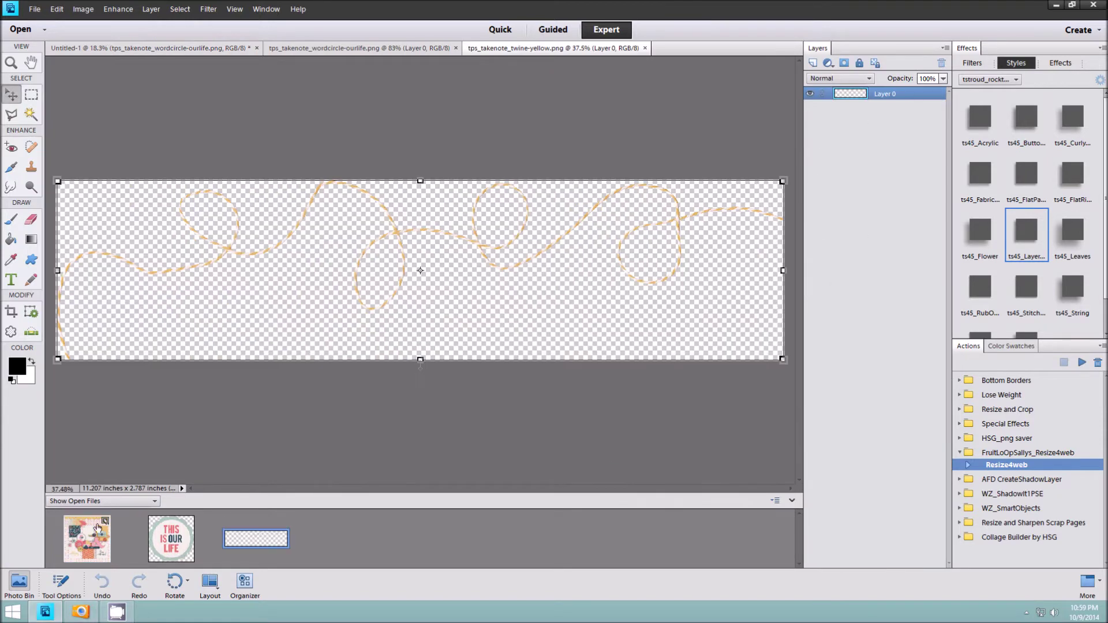
left_click_drag(99, 527, 86, 537)
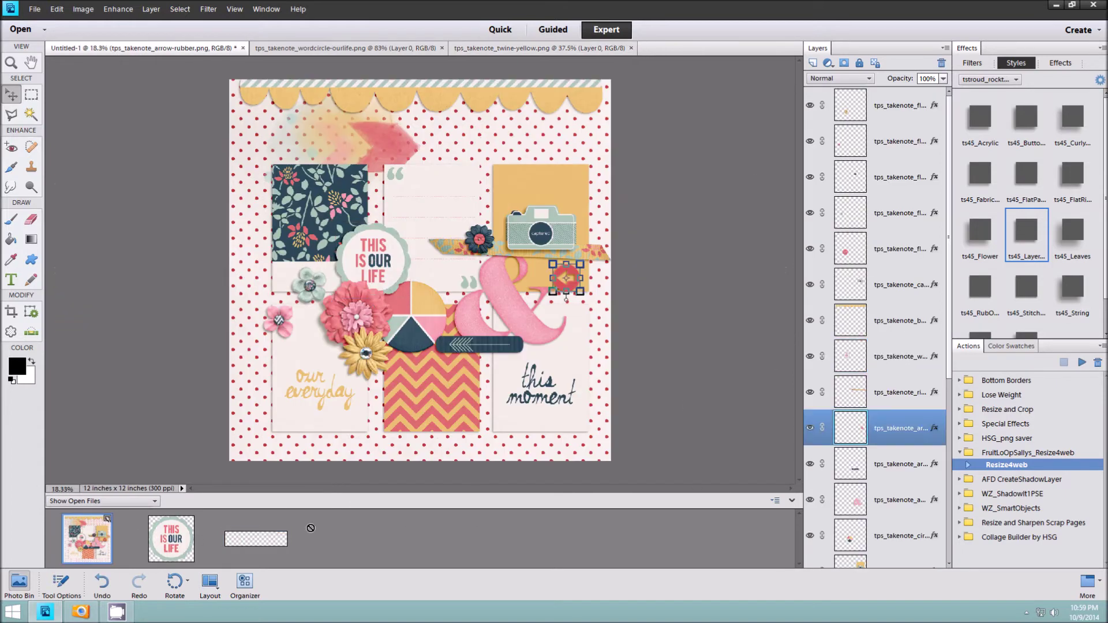
left_click_drag(900, 356, 901, 428)
left_click(1052, 279)
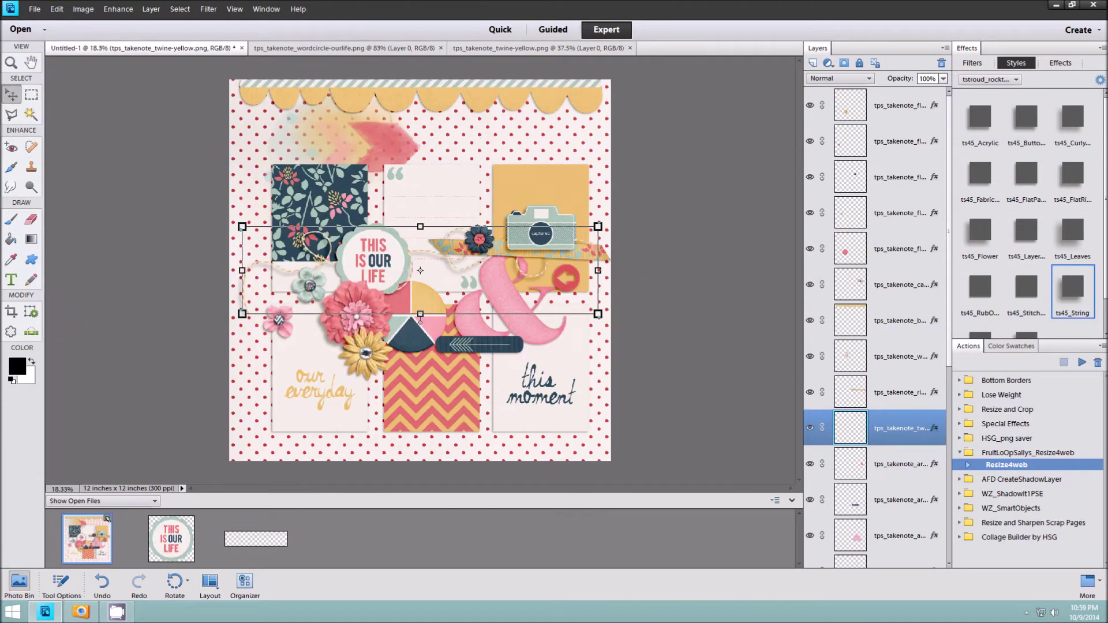
Place a small red-striped tape strip atop the yellow card with the ts45_RubOn style.
left_click_drag(502, 189, 385, 290)
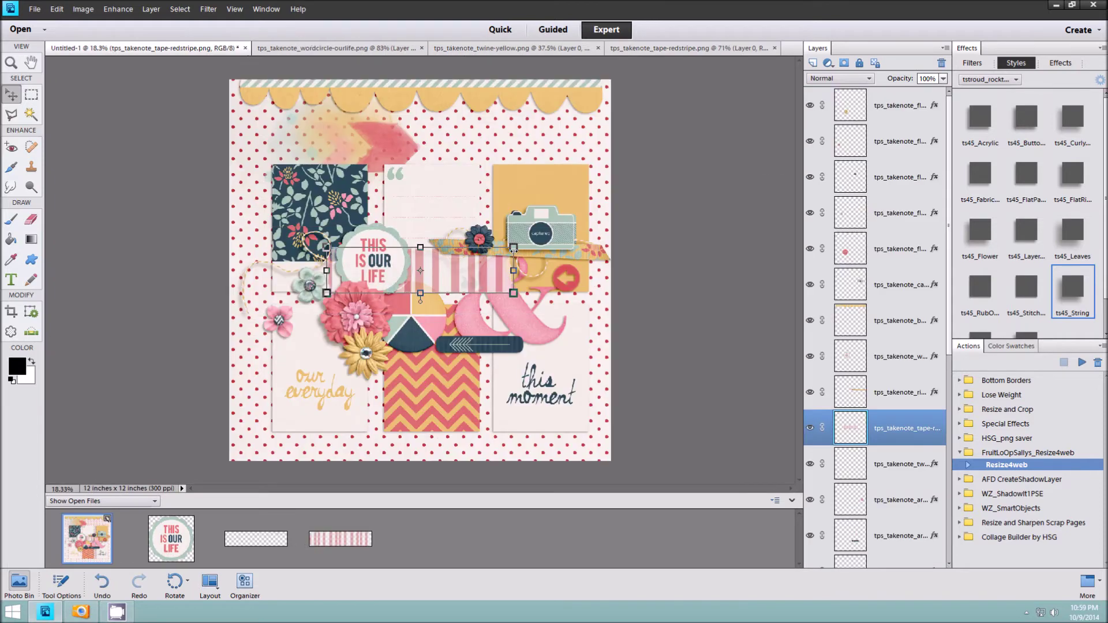
left_click_drag(385, 290, 602, 150)
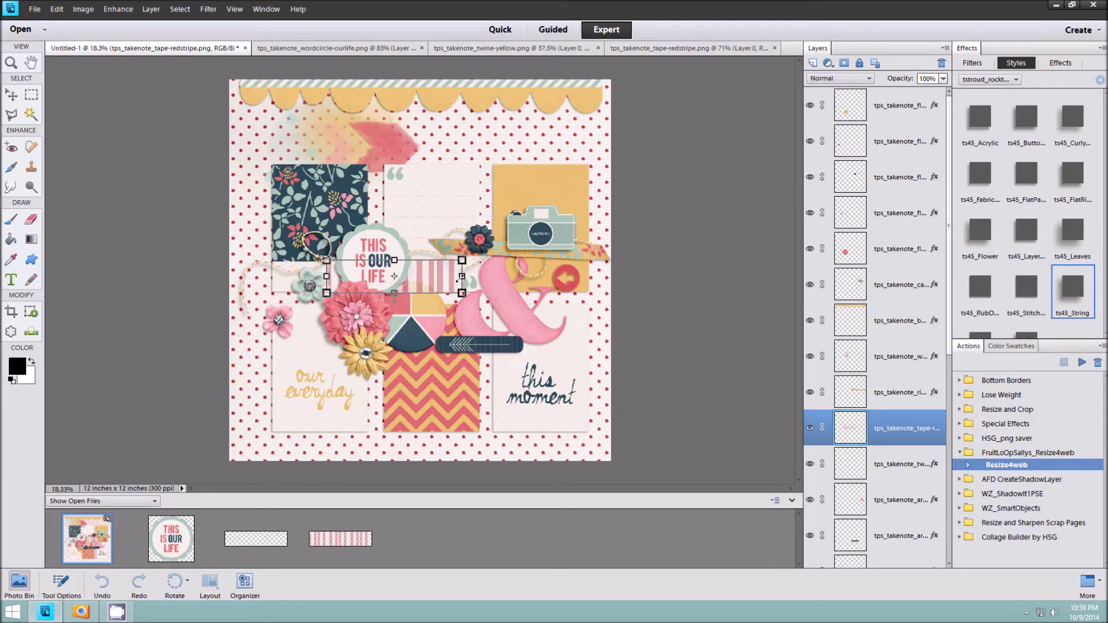
left_click_drag(602, 150, 580, 154)
left_click(980, 287)
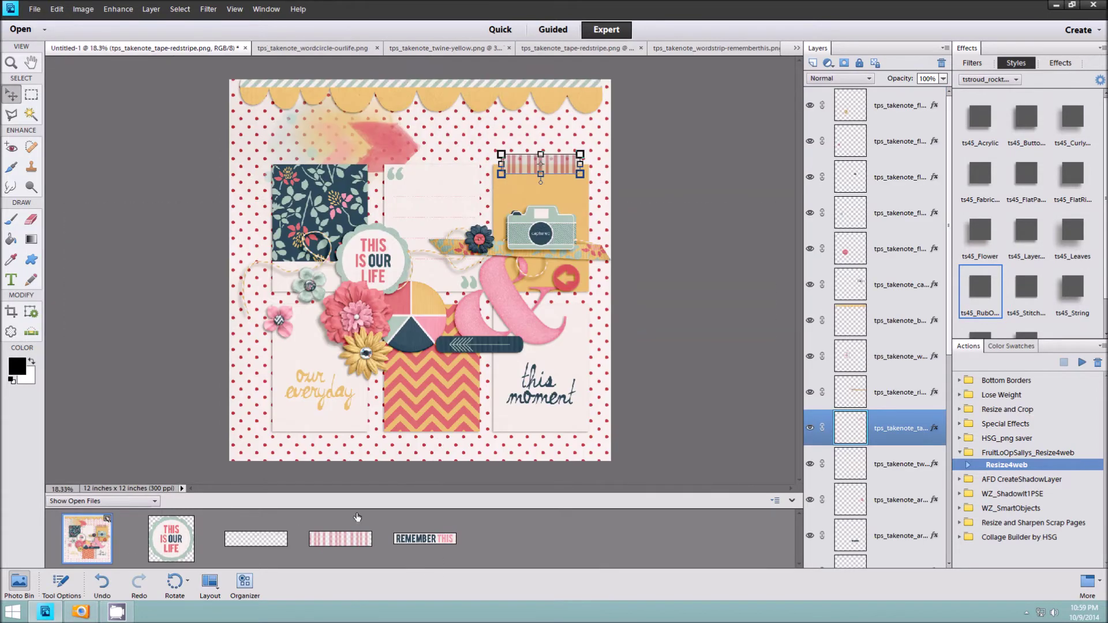
Place the REMEMBER THIS wordstrip above 'our everyday' with the ts45_Stitch style.
left_click(86, 538)
mouse_move(425, 538)
left_mouse_down()
mouse_move(363, 365)
mouse_move(336, 345)
left_mouse_up()
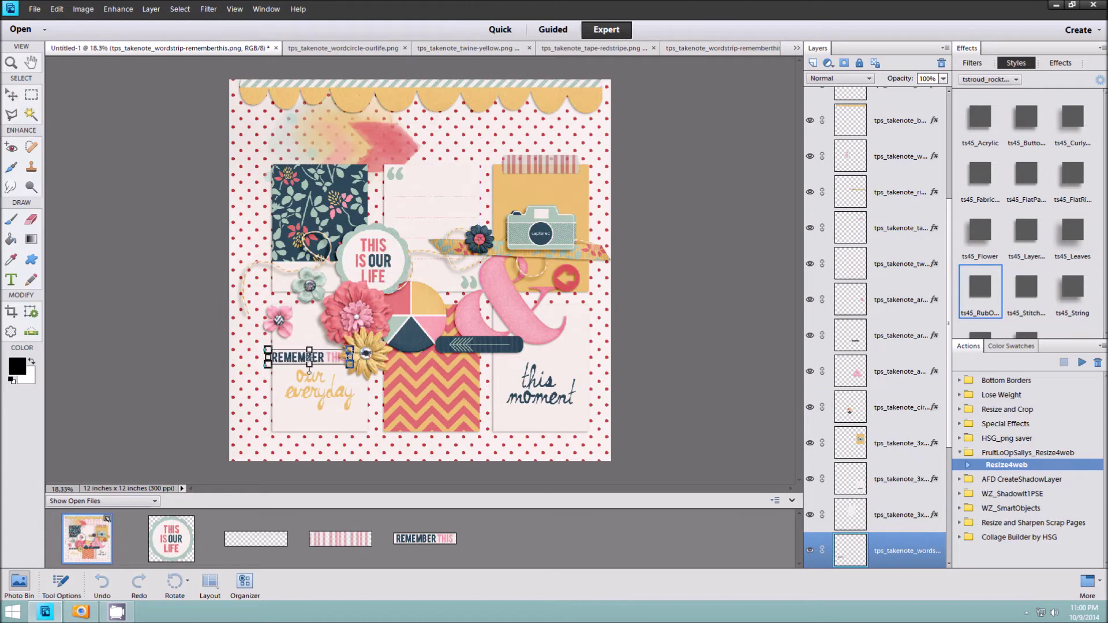
left_click(304, 374)
left_click(1026, 173)
left_click(1024, 296)
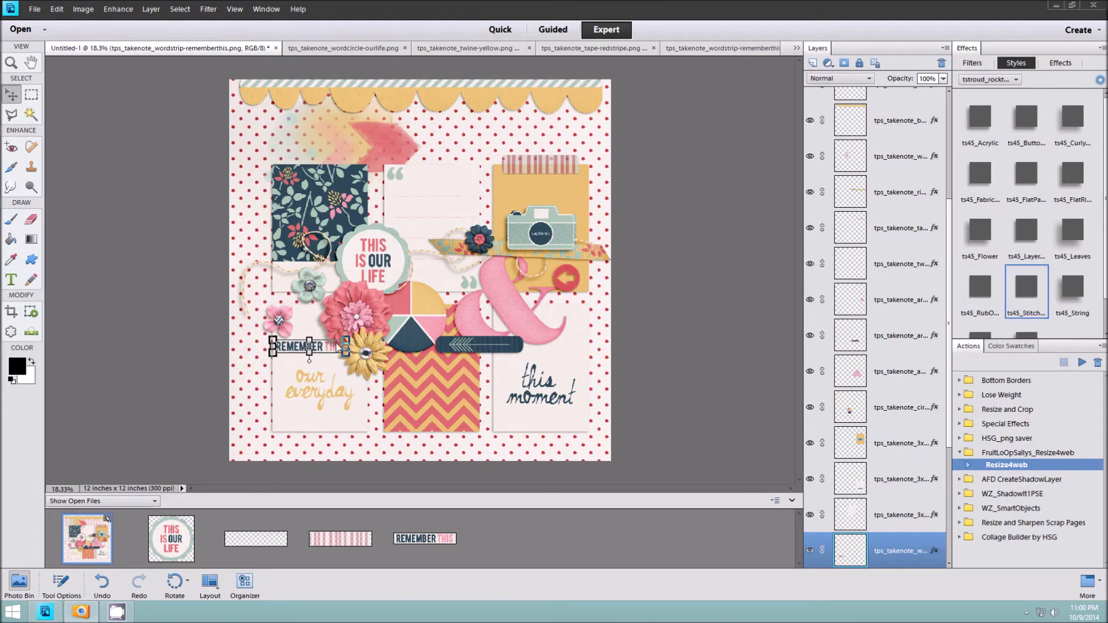
left_click_drag(322, 351, 321, 356)
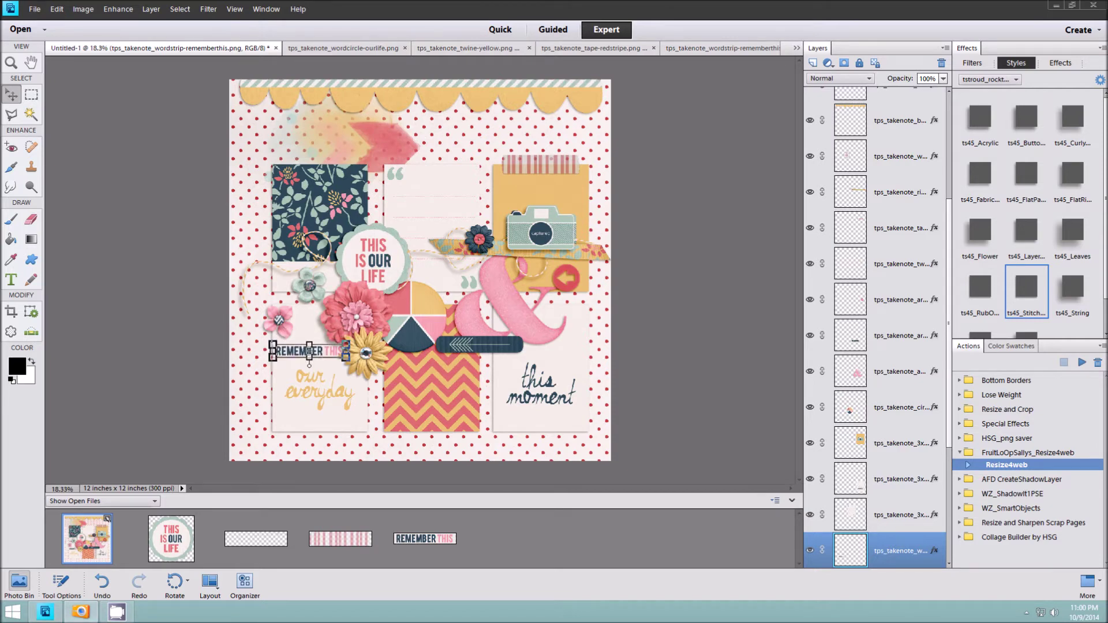
left_click_drag(470, 511, 470, 511)
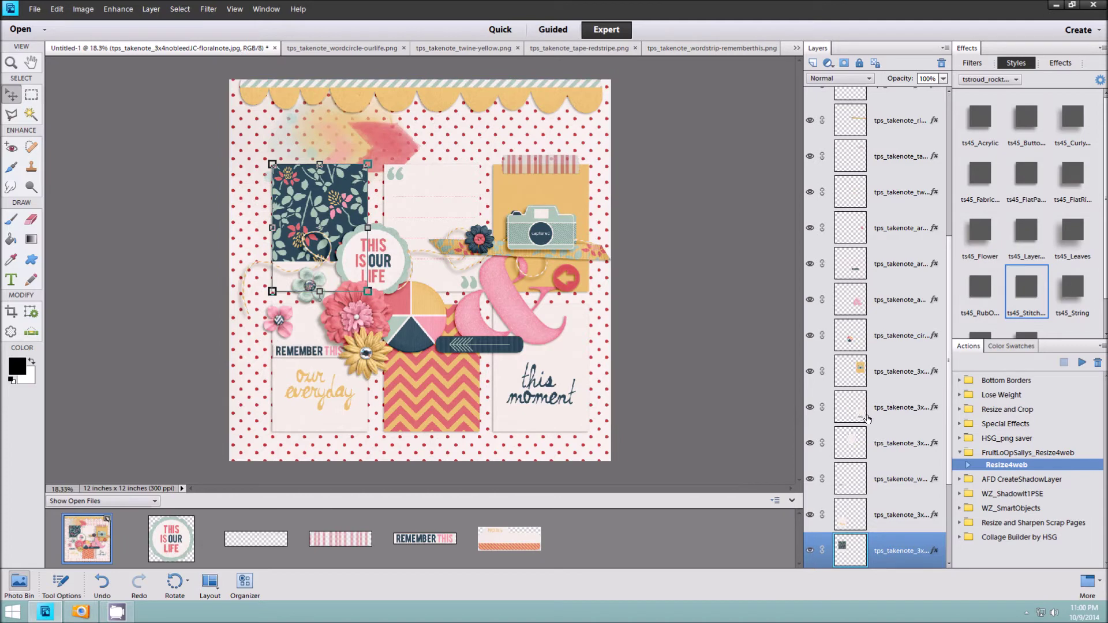
Scale the NOTES tab down and tuck it onto the top of the floral card.
left_click_drag(722, 517, 527, 233)
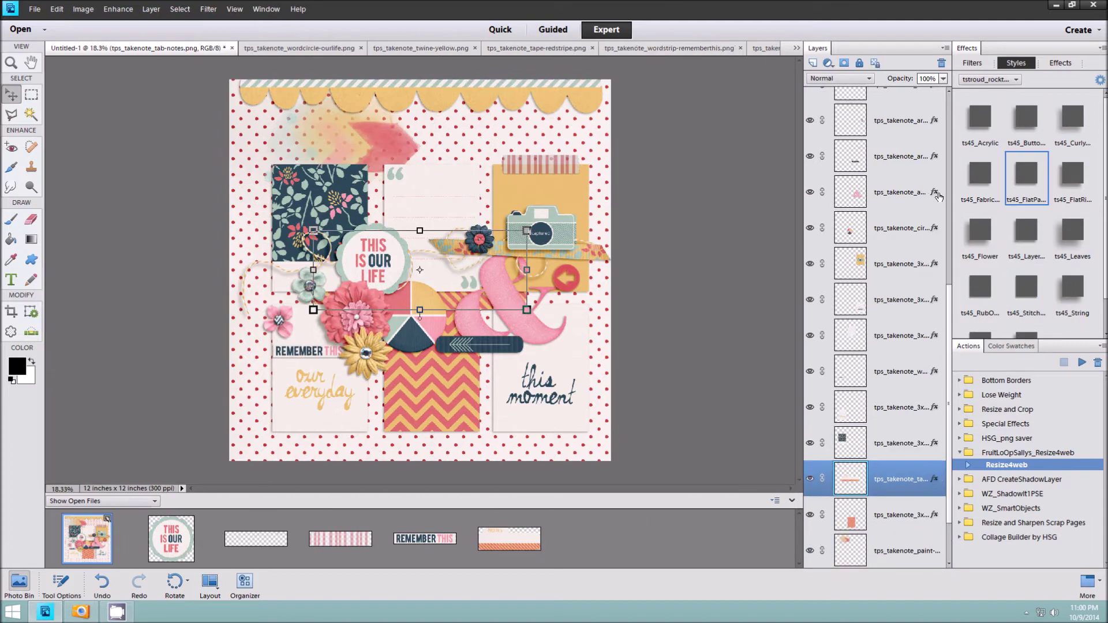
mouse_move(527, 232)
left_mouse_down()
mouse_move(424, 269)
mouse_move(380, 143)
mouse_move(339, 165)
left_mouse_up()
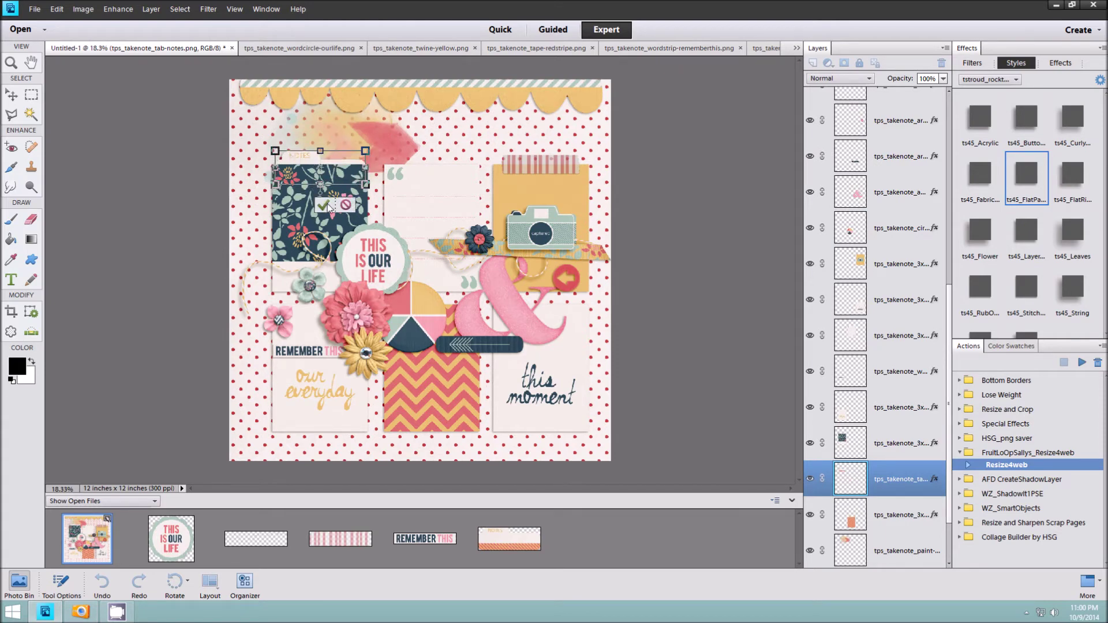
left_click(325, 206)
Bring in the confetti and shrink it around the centre cluster.
left_click(80, 612)
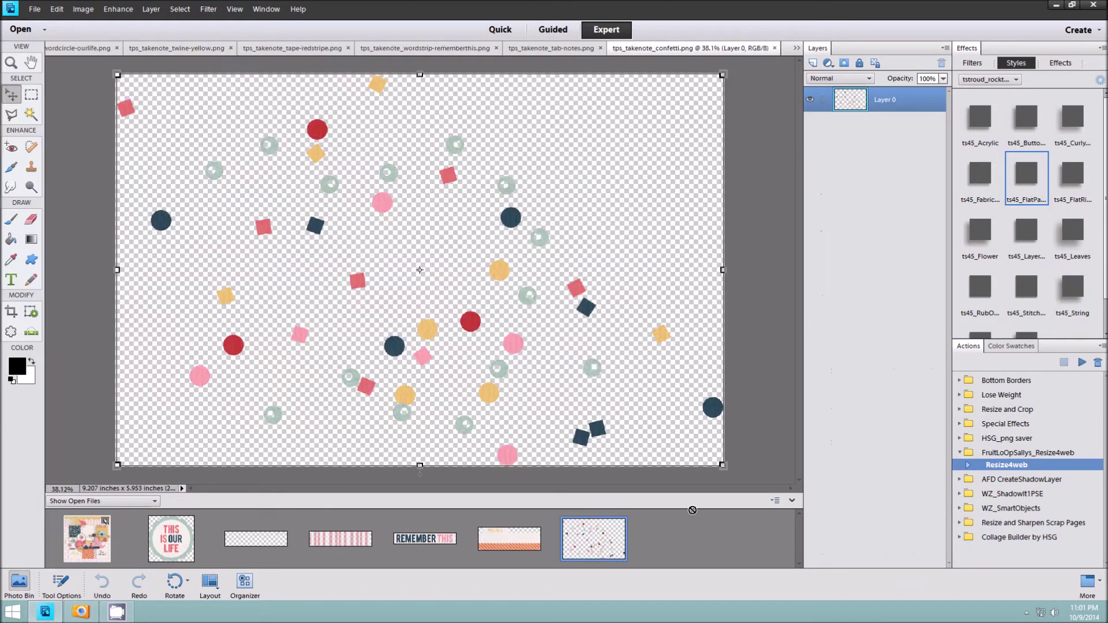
left_click(87, 539)
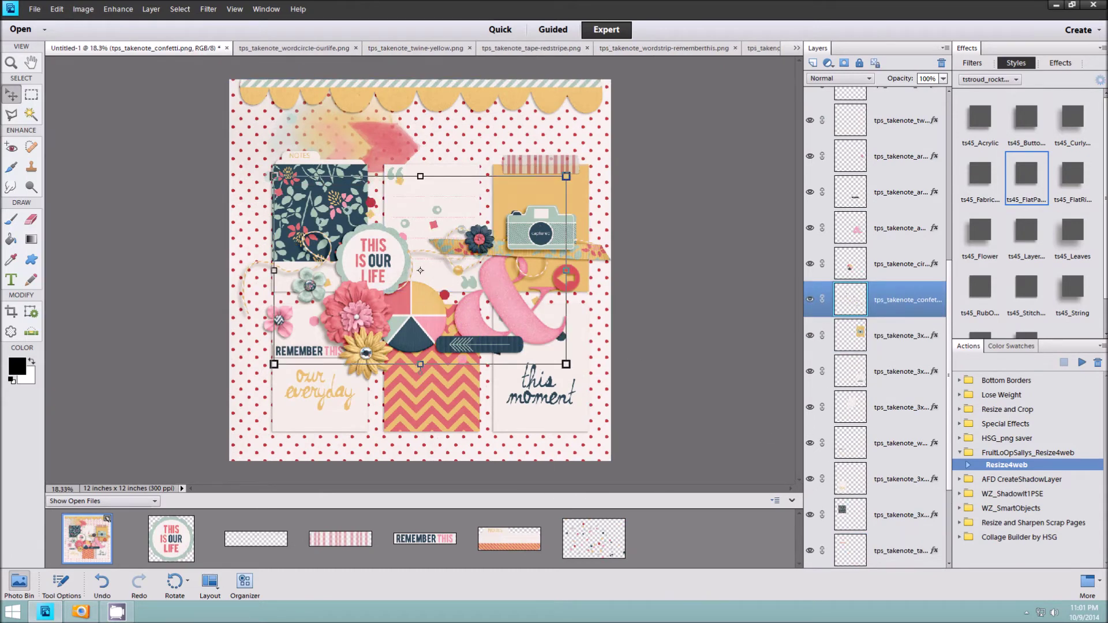
left_click_drag(567, 176, 509, 213)
left_click(475, 376)
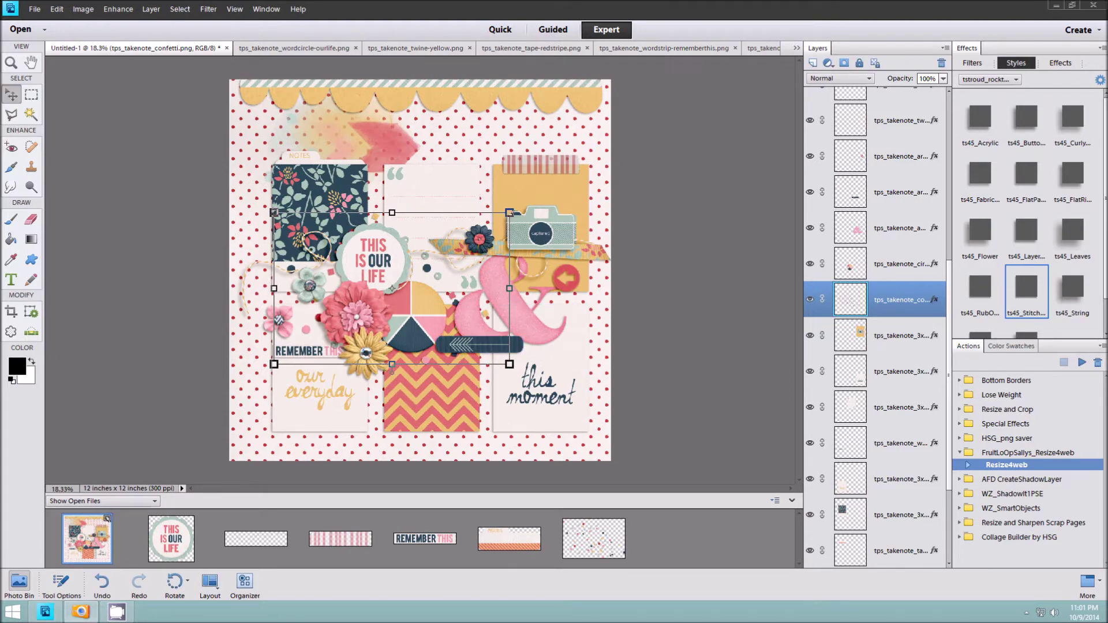
left_click_drag(659, 532, 661, 534)
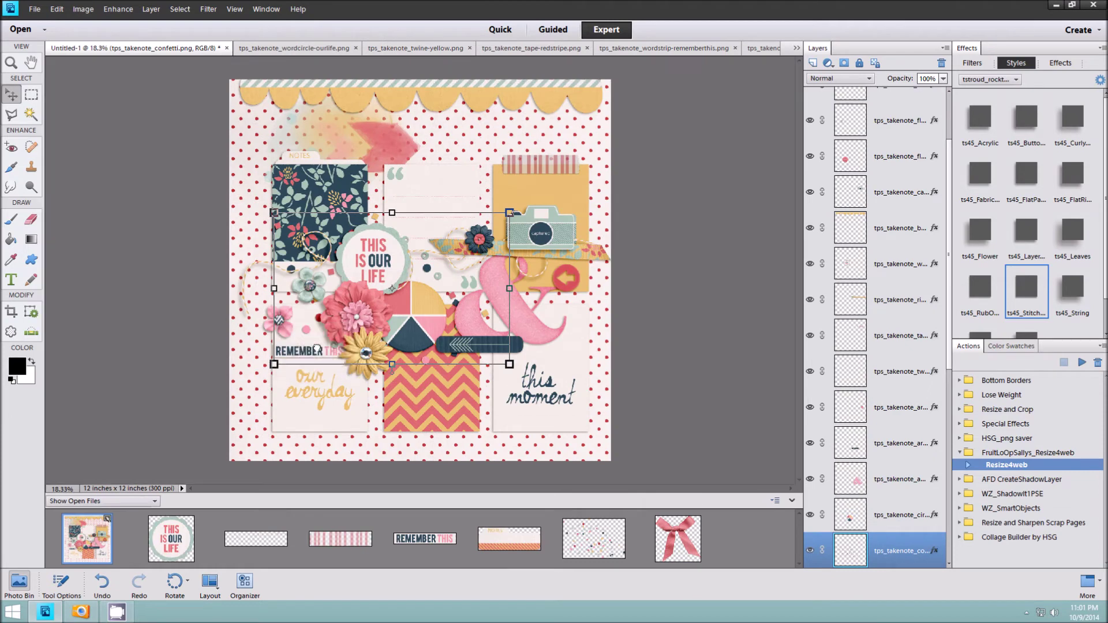
Give the coral bow the ts45_Curly style, then shrink, tilt and place it beside the circle.
right_click(427, 293)
left_click(456, 286)
left_click(1085, 136)
mouse_move(460, 226)
left_mouse_down()
mouse_move(434, 254)
mouse_move(572, 265)
left_mouse_up()
mouse_move(613, 228)
left_mouse_down()
mouse_move(590, 247)
mouse_move(322, 299)
left_mouse_up()
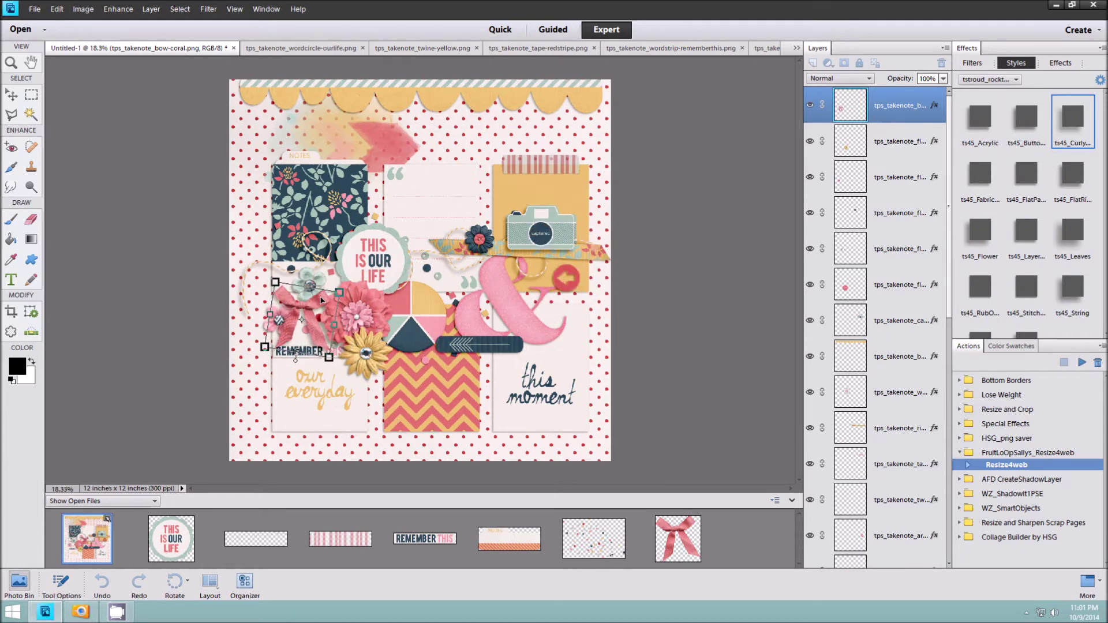
mouse_move(322, 299)
left_mouse_down()
mouse_move(291, 279)
mouse_move(332, 255)
mouse_move(328, 271)
left_mouse_up()
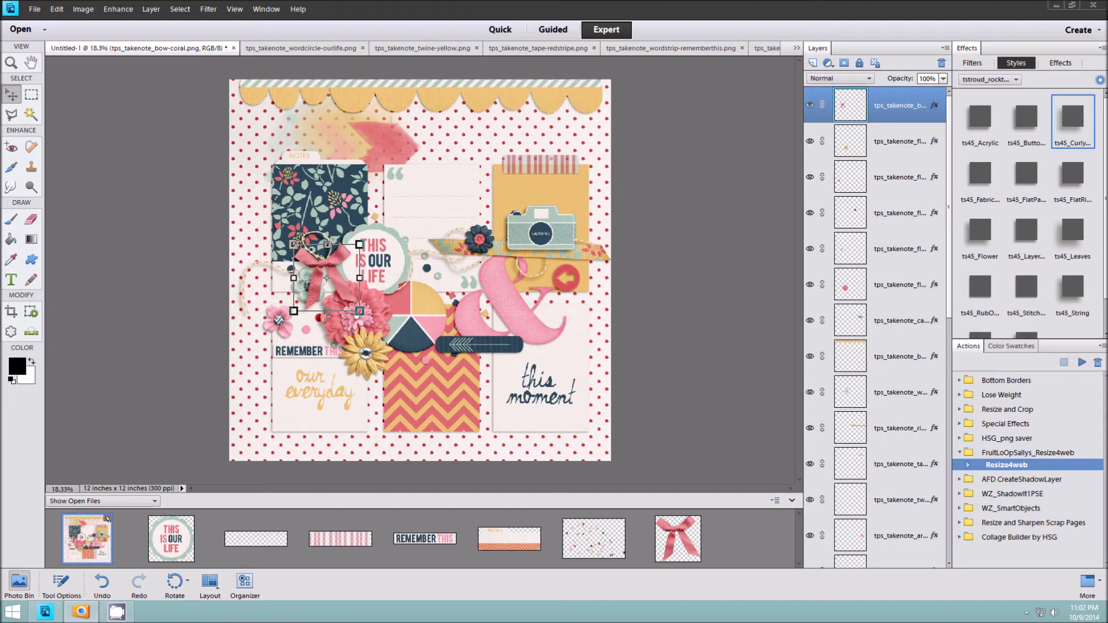
Close all open files except the scrapbook layout using Close Others.
left_click(190, 549)
left_click(678, 539, "shift")
right_click(658, 546)
left_click(684, 384)
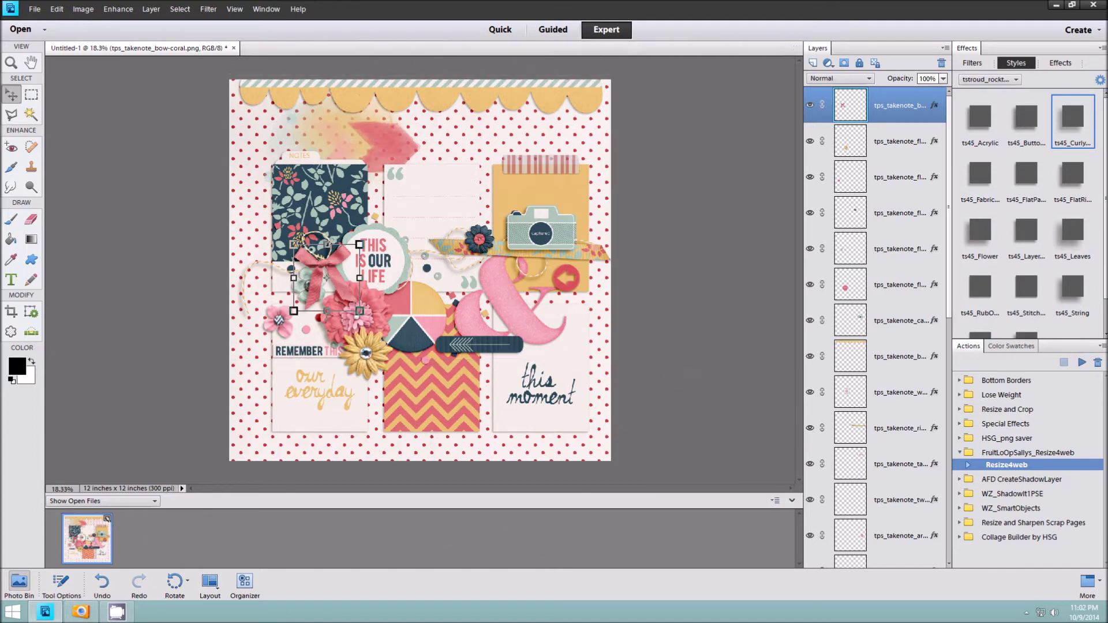
Place the rubber alpha digits 2, 0, 1, 4 with FlatPaper style onto the floral card.
left_click_drag(619, 549, 618, 549)
left_click_drag(340, 539, 420, 269)
left_click_drag(171, 544, 429, 361)
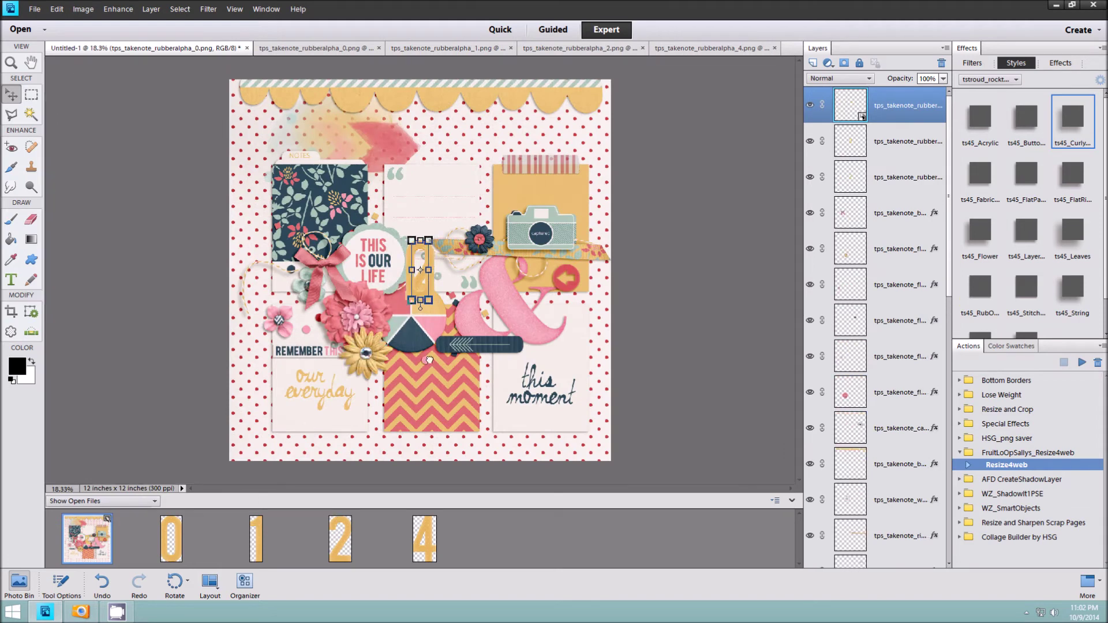
left_click_drag(372, 311, 508, 266)
left_click(902, 213, "shift")
left_click(1026, 173)
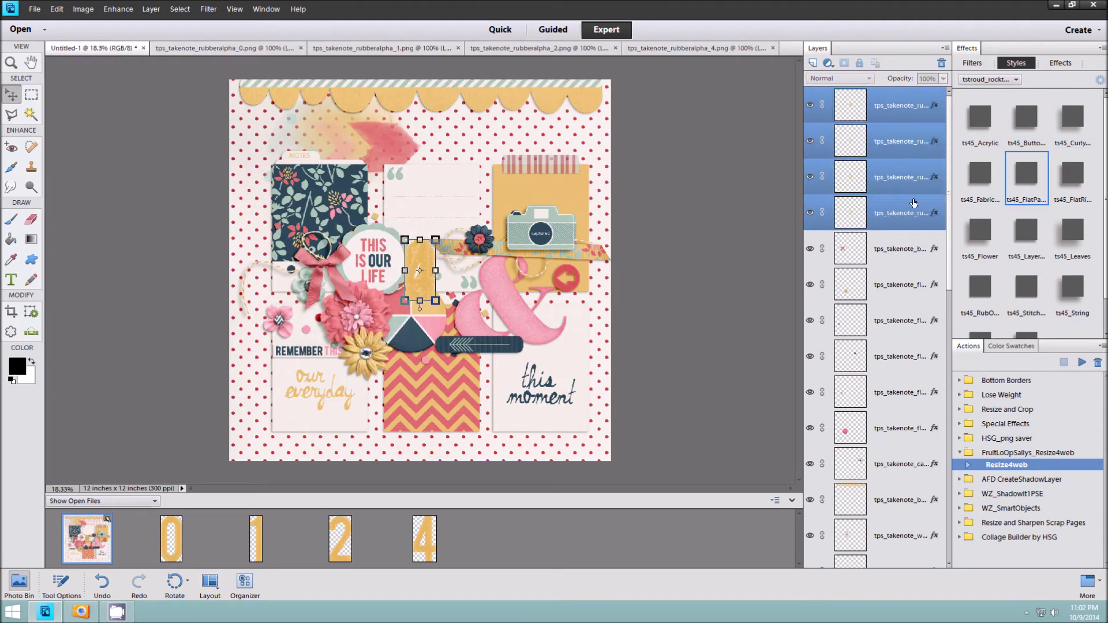
mouse_move(444, 270)
left_mouse_down()
mouse_move(302, 183)
mouse_move(323, 202)
mouse_move(318, 214)
mouse_move(277, 196)
left_mouse_up()
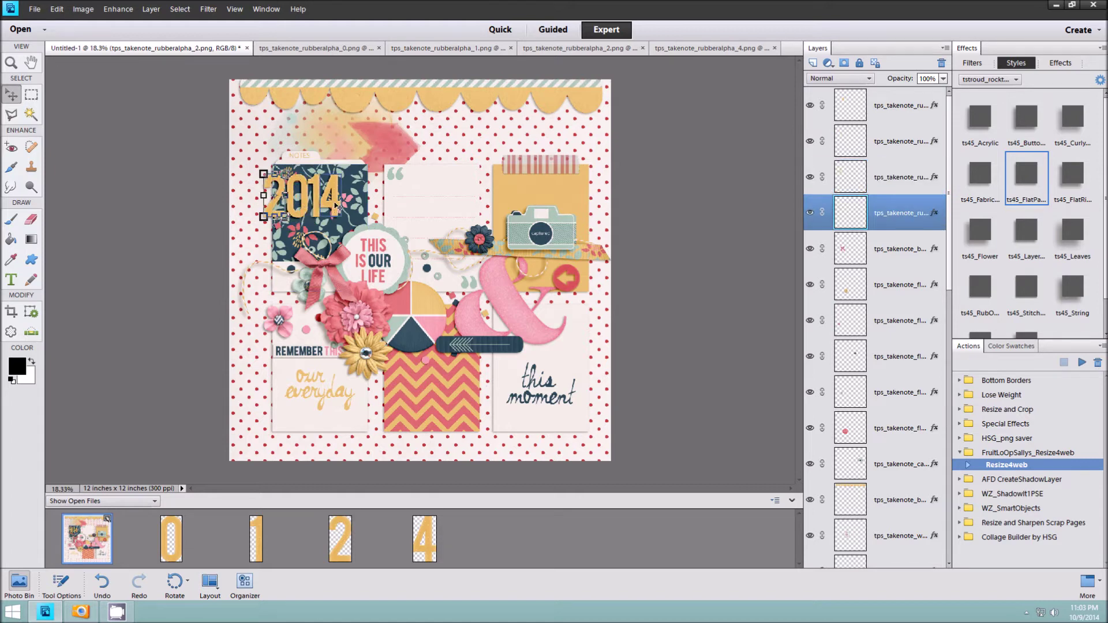
Select all four 2014 digit layers together and show the alignment options.
left_click(343, 205)
left_click(323, 196, "shift")
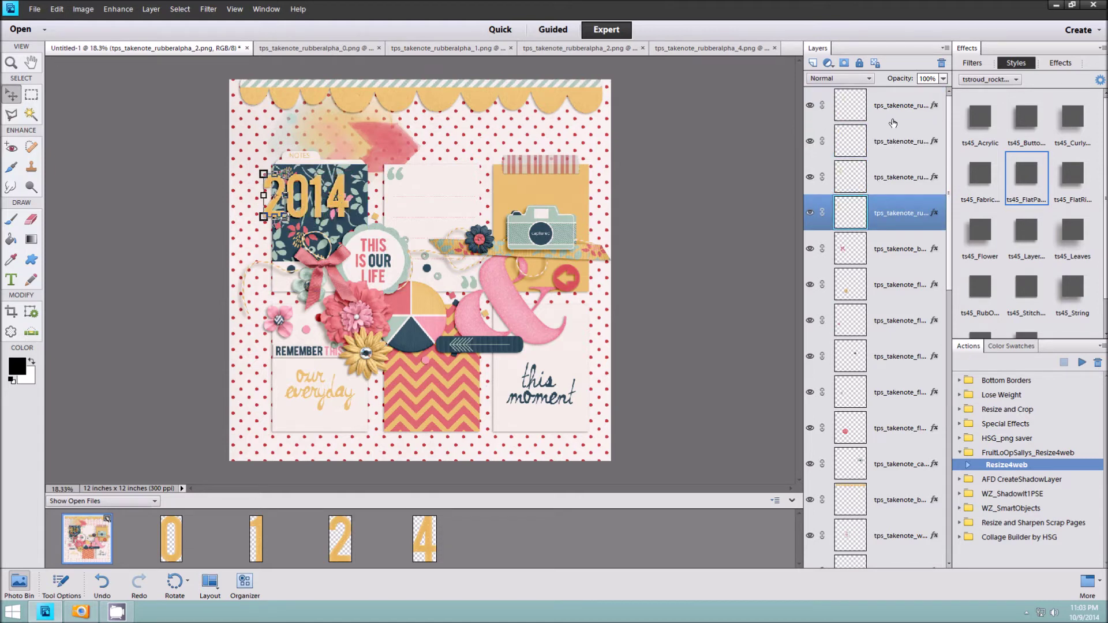
left_click(277, 196, "shift")
left_click(61, 582)
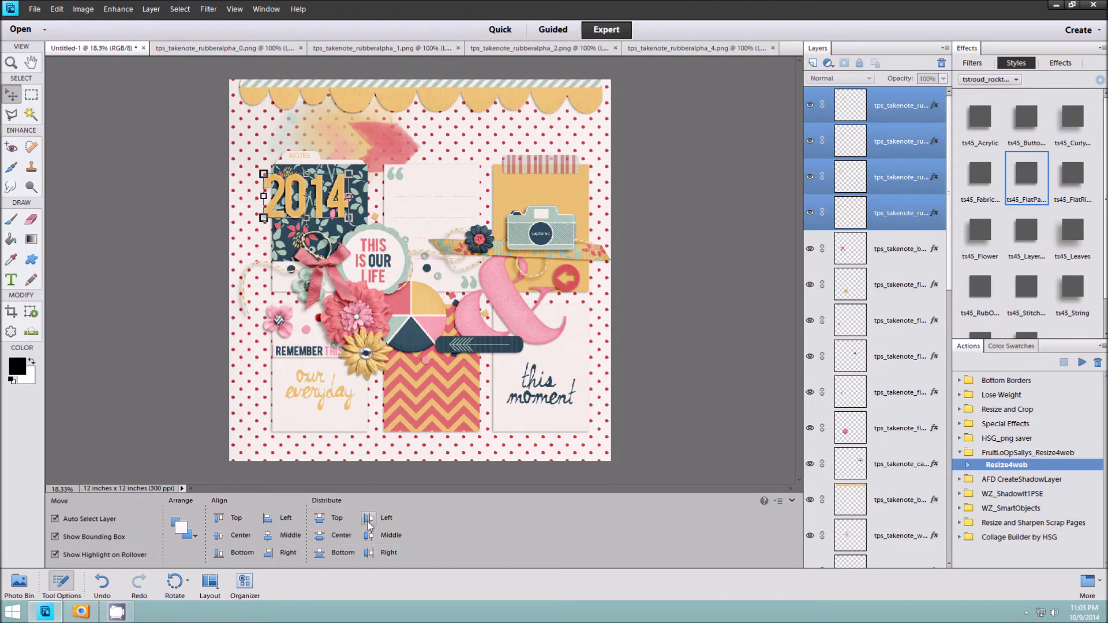
left_click(326, 194)
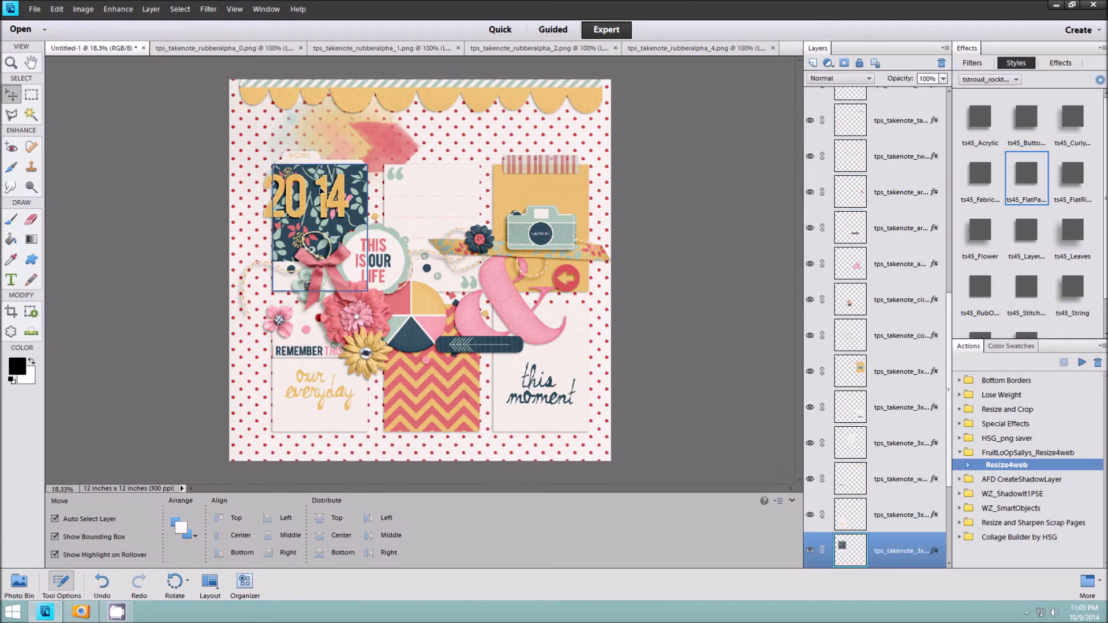
left_click(307, 199)
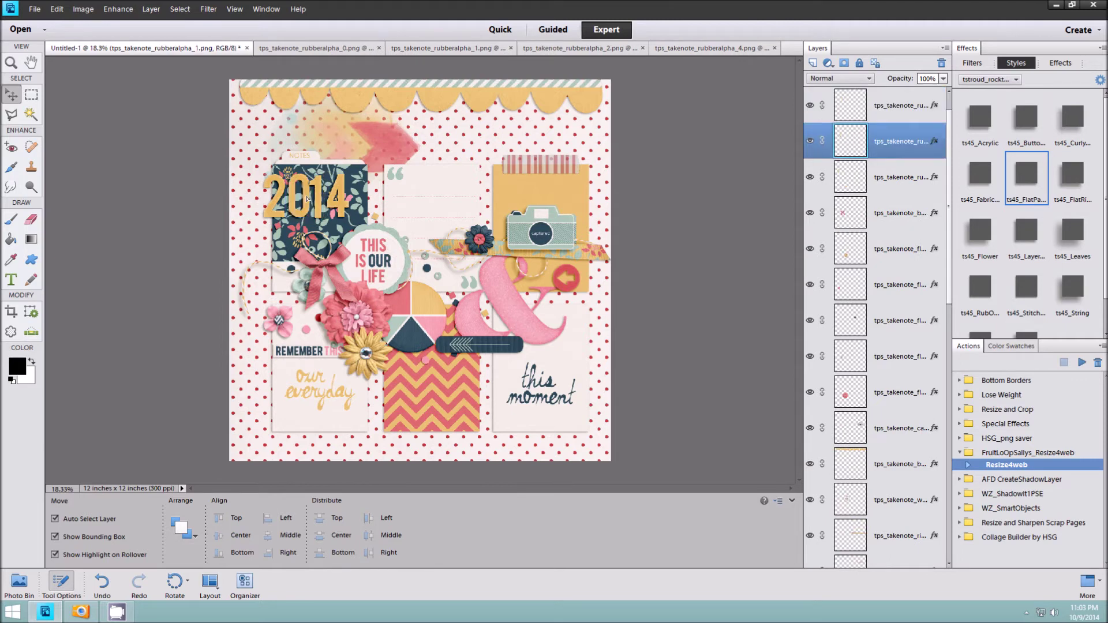
left_click(322, 198)
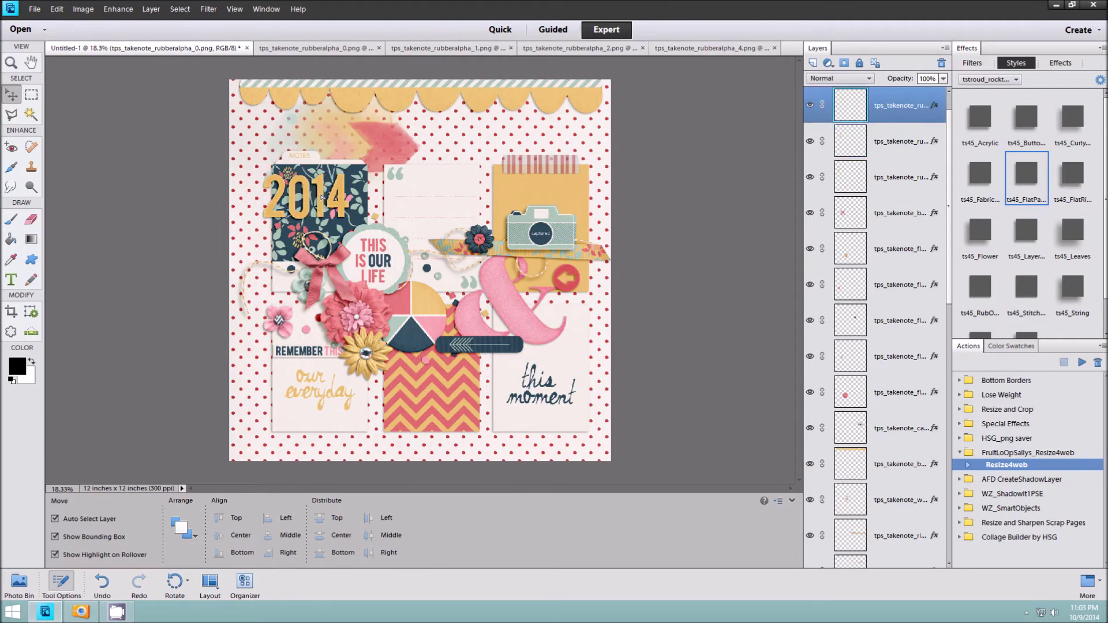
left_click(276, 196, "shift")
left_click(341, 196, "shift")
left_click(306, 199, "shift")
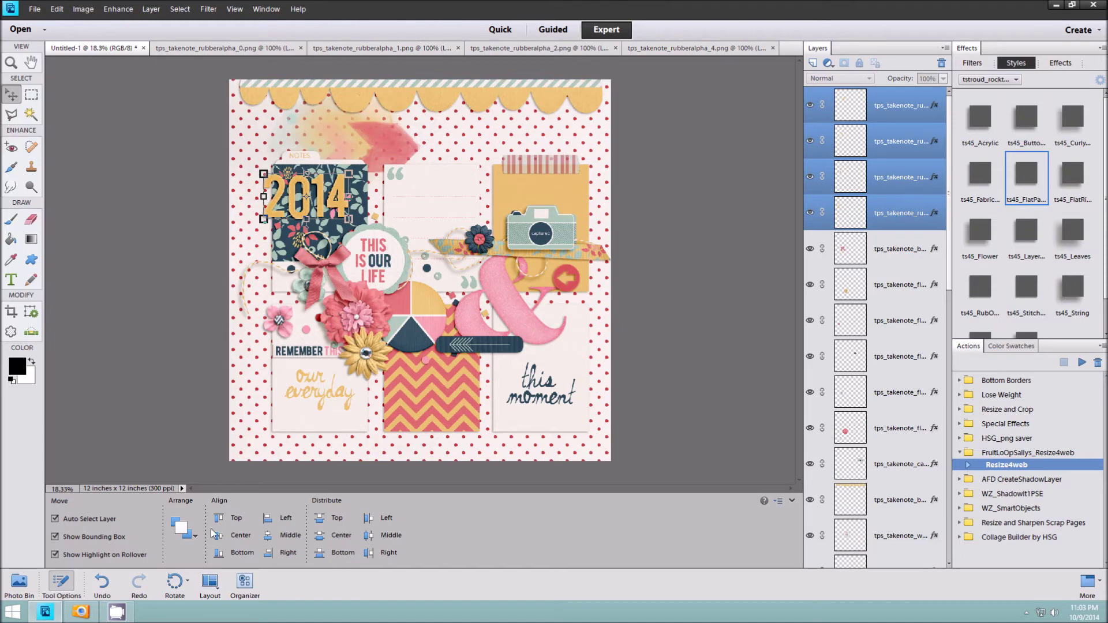
Align the 2014 digits along their tops and lower the title slightly.
left_click(222, 519)
left_click_drag(349, 212, 351, 225)
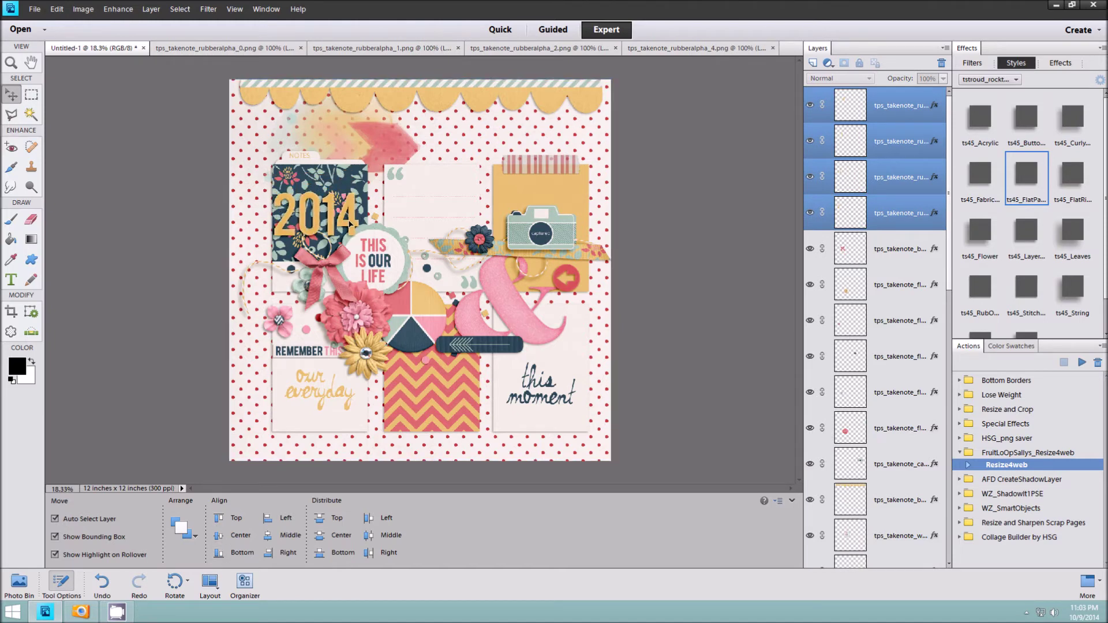
left_click(19, 583)
left_click(702, 327)
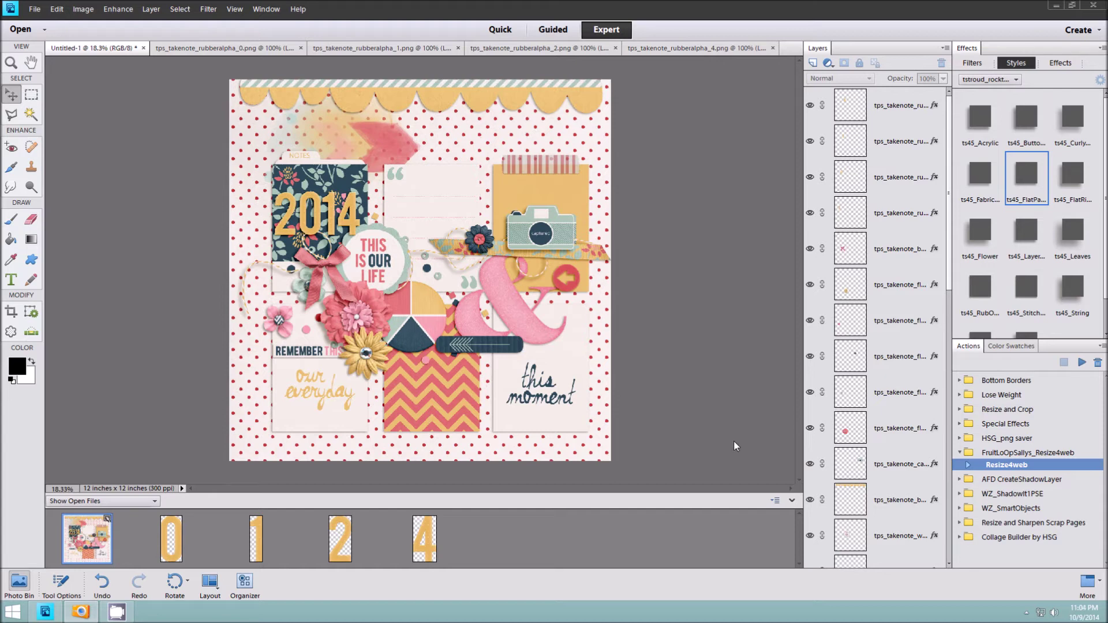
left_click_drag(164, 538, 171, 538)
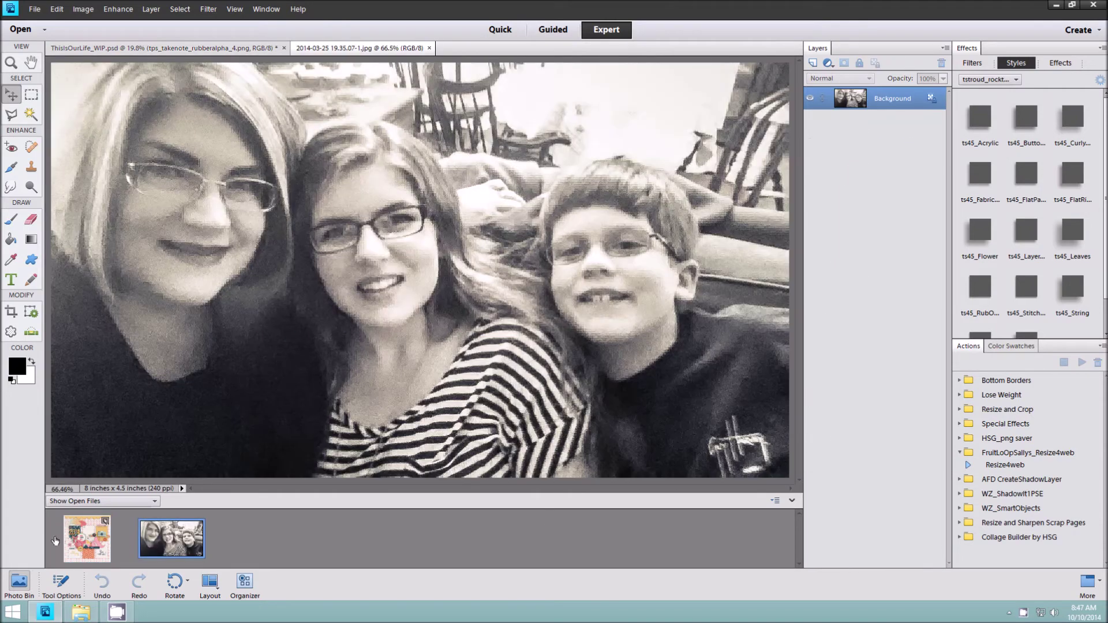
Place the family photo above the camera card with the pasted layer style, beside the 2014 card.
left_click_drag(172, 539, 245, 512)
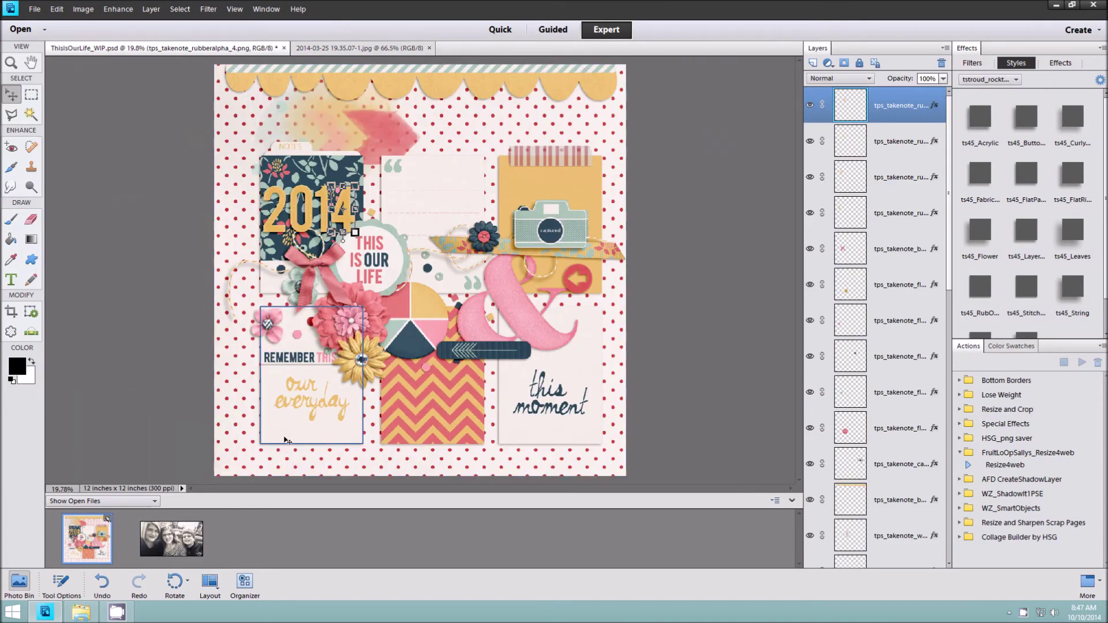
left_click(550, 179)
left_click_drag(169, 555, 420, 319)
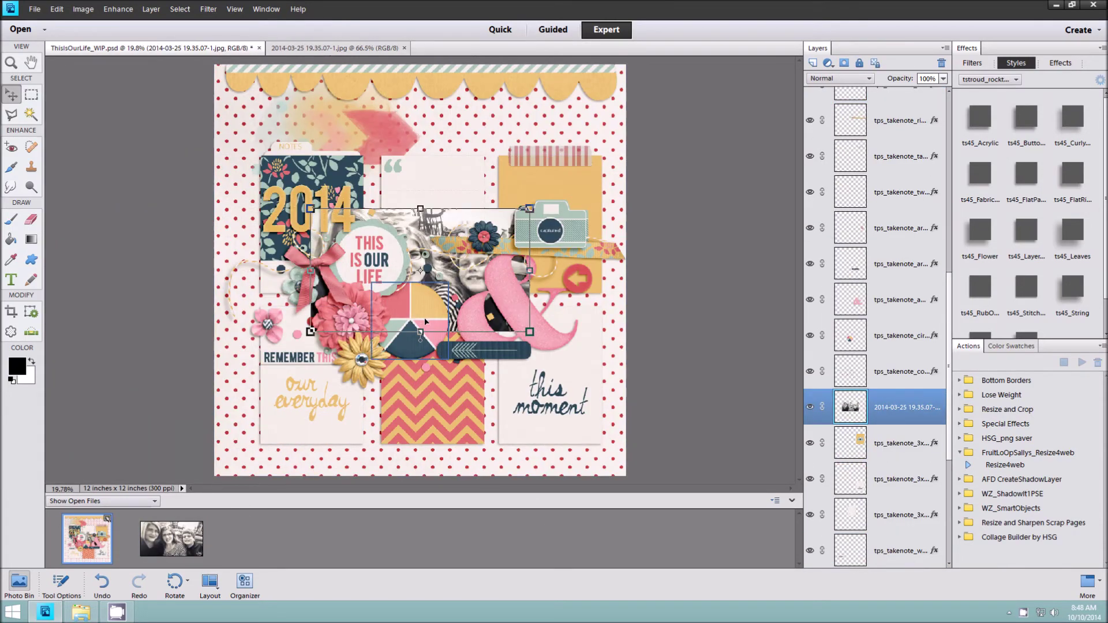
right_click(895, 407)
left_click(935, 345)
mouse_move(496, 225)
left_mouse_down()
mouse_move(465, 358)
mouse_move(449, 375)
left_mouse_up()
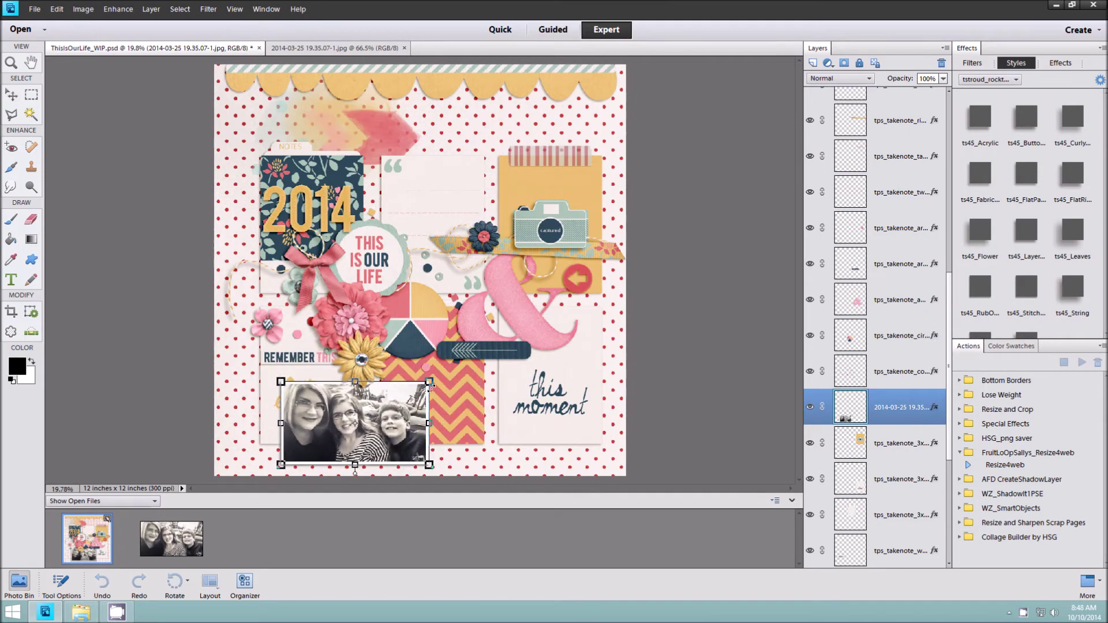
left_click_drag(410, 439, 490, 240)
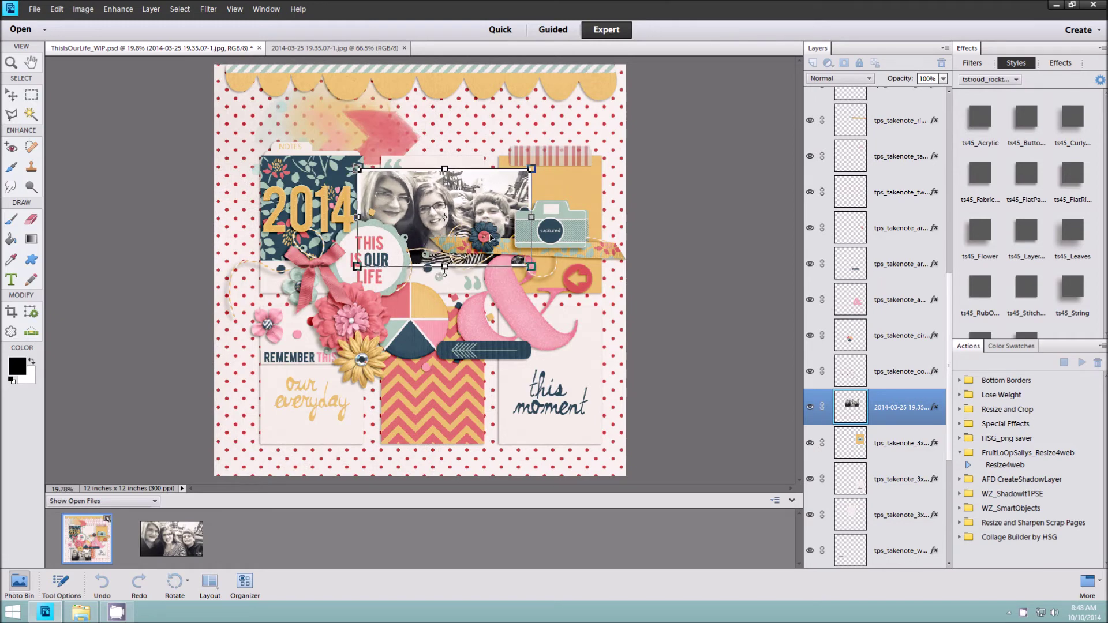
left_click_drag(490, 240, 491, 242)
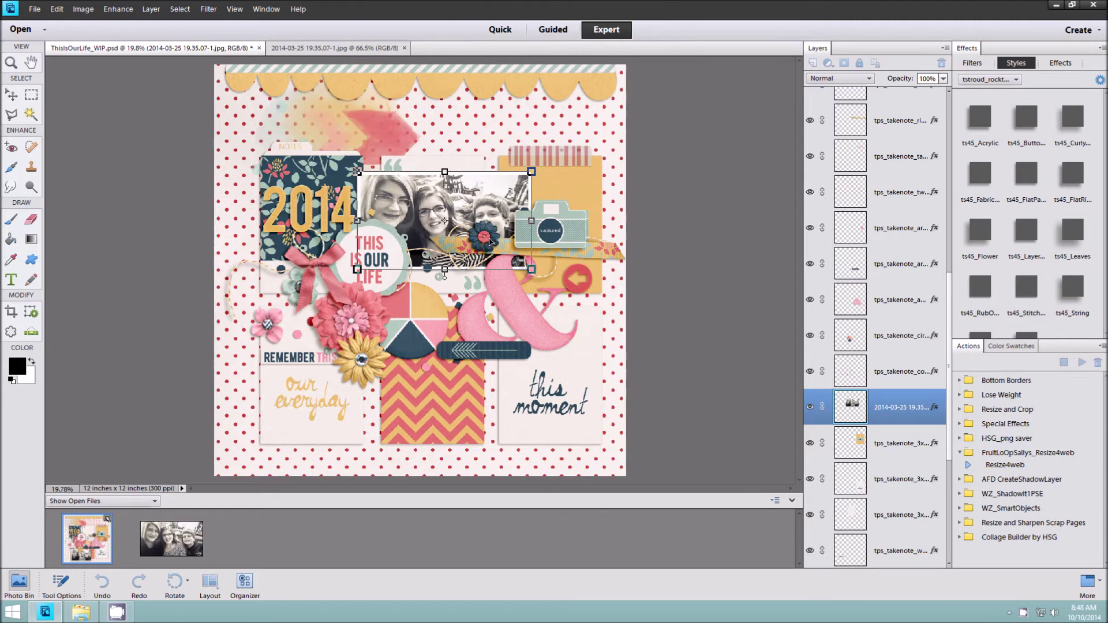
left_click(489, 277)
Nudge the flowers and This Is Our Life circle around the photo so LIFE shows.
left_click(507, 256)
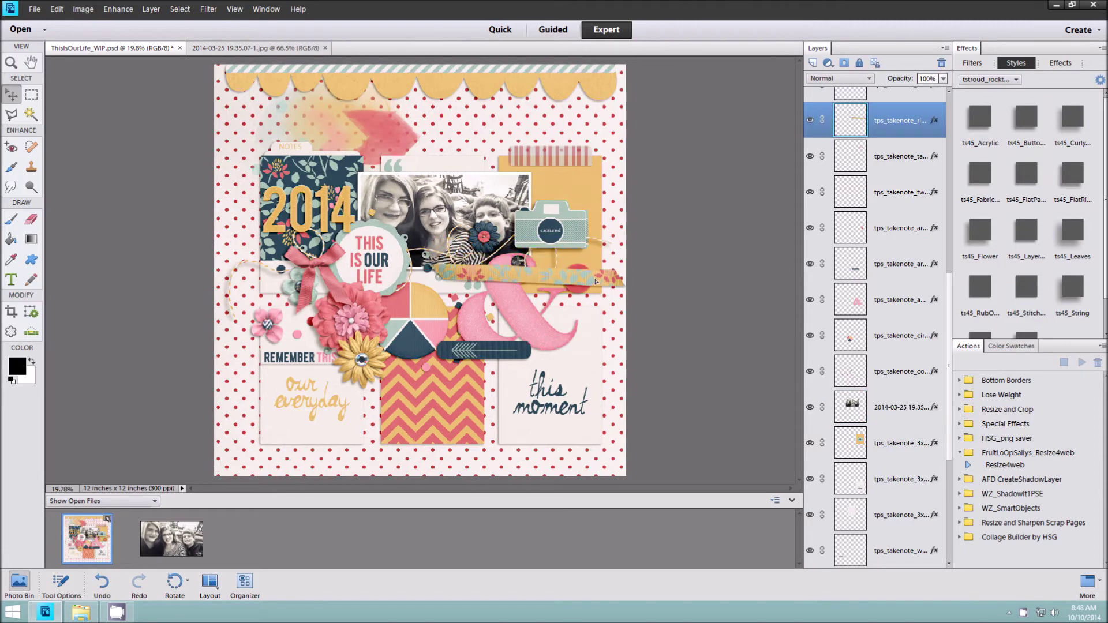
left_click(531, 310)
left_click(501, 273)
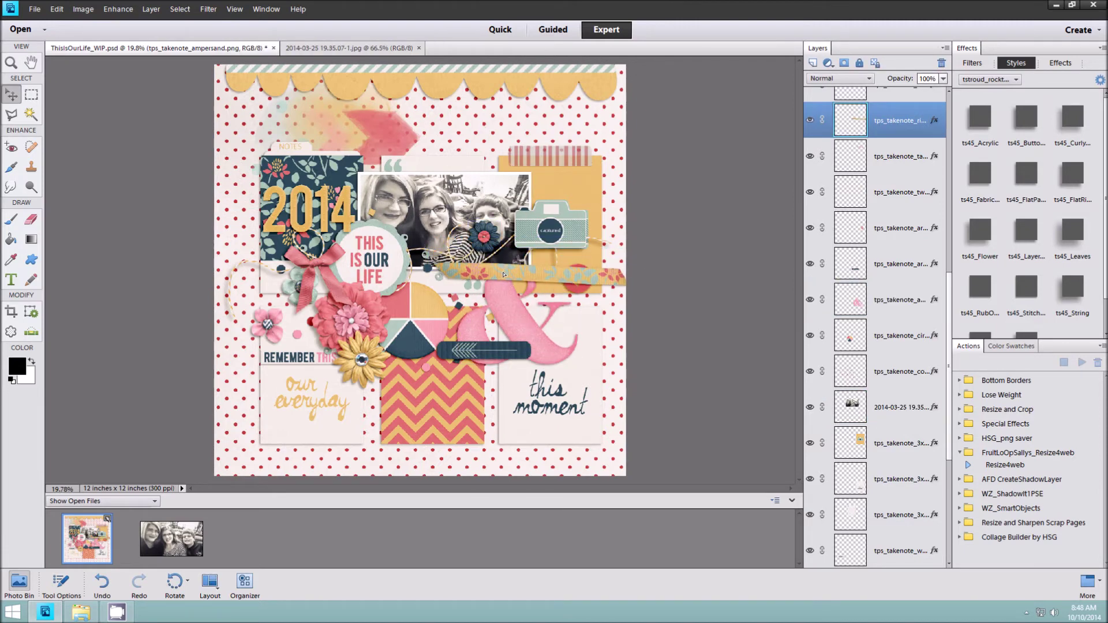
left_click_drag(501, 273, 511, 267)
left_click(455, 271)
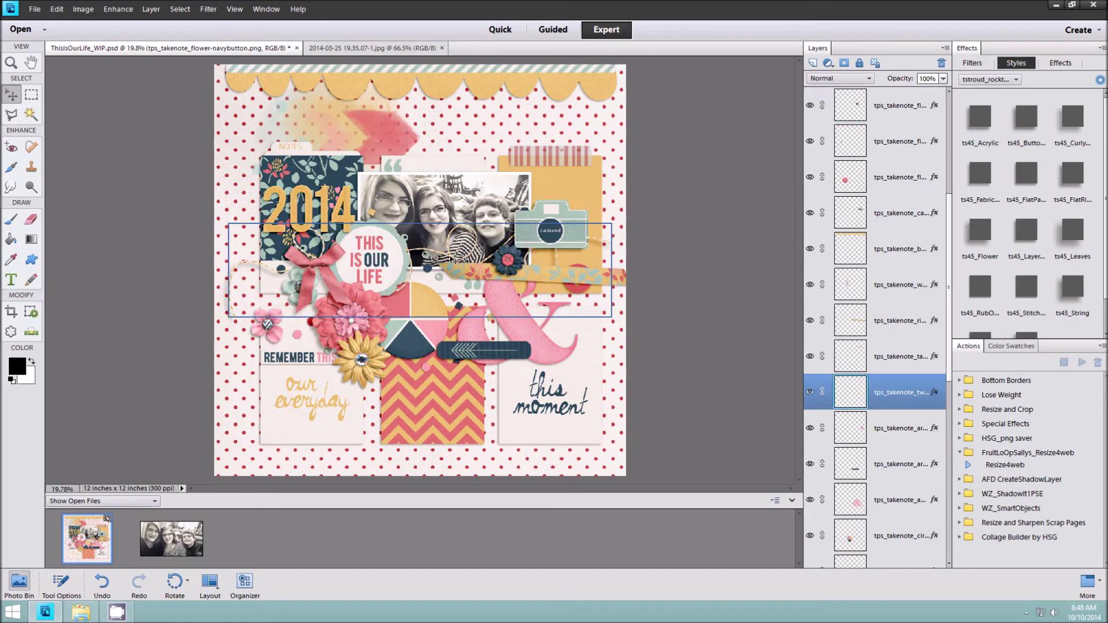
left_click_drag(380, 302, 379, 312)
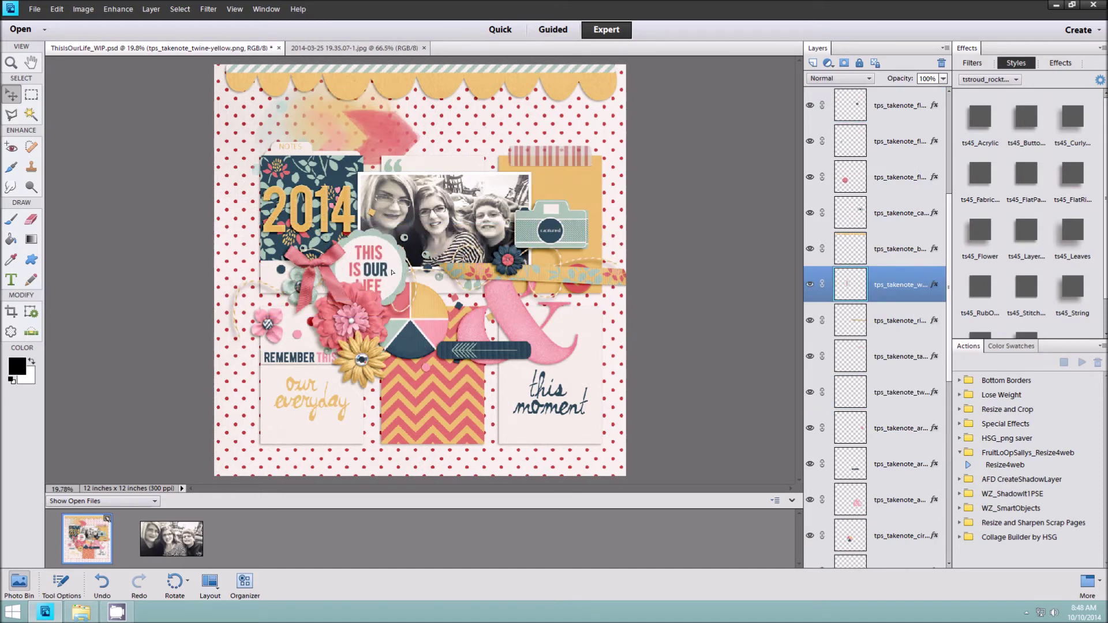
left_click_drag(372, 306, 370, 312)
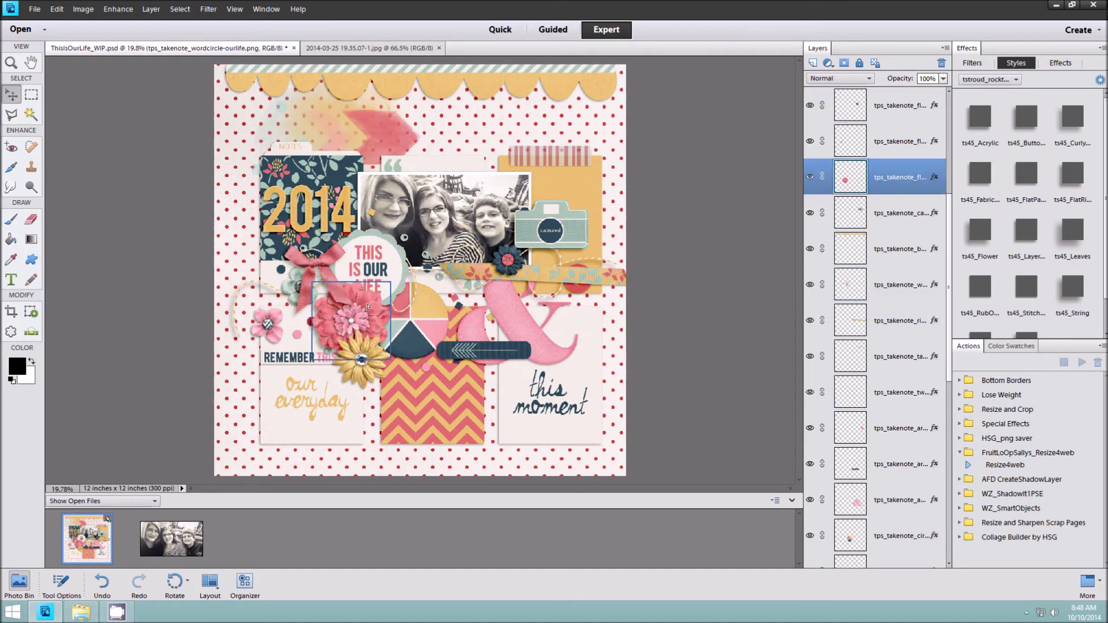
mouse_move(372, 271)
left_mouse_down()
mouse_move(367, 287)
mouse_move(337, 276)
mouse_move(296, 304)
mouse_move(338, 279)
left_mouse_up()
left_click(341, 284)
left_click_drag(267, 325, 280, 325)
Flip the arrow to point right and move the confetti layer beneath the photo.
left_click_drag(495, 348, 486, 370)
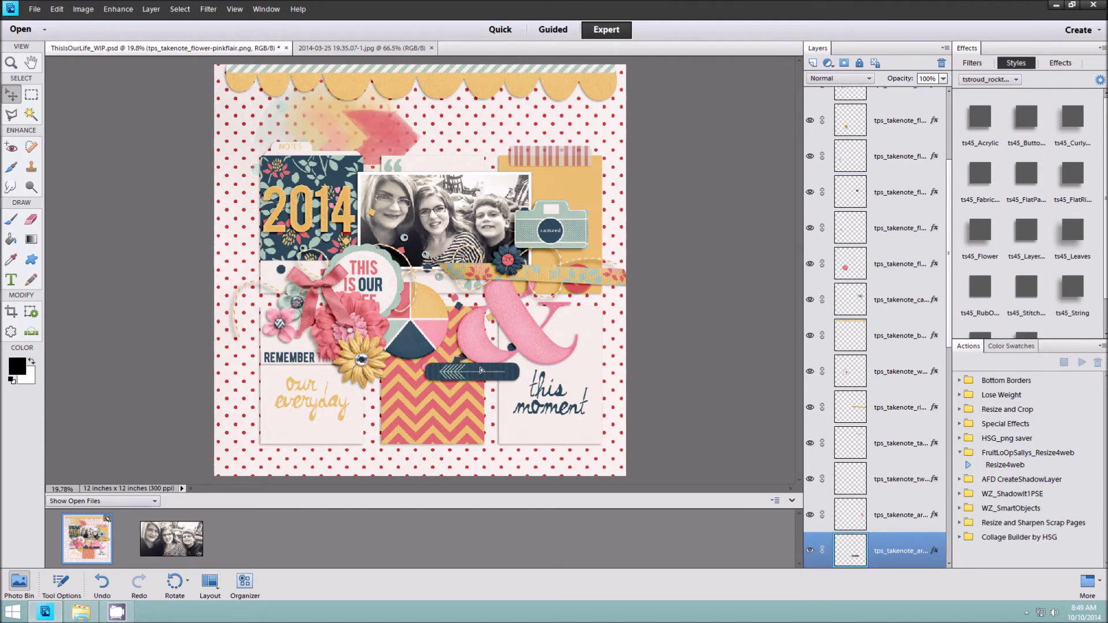
left_click(84, 9)
left_click(273, 148)
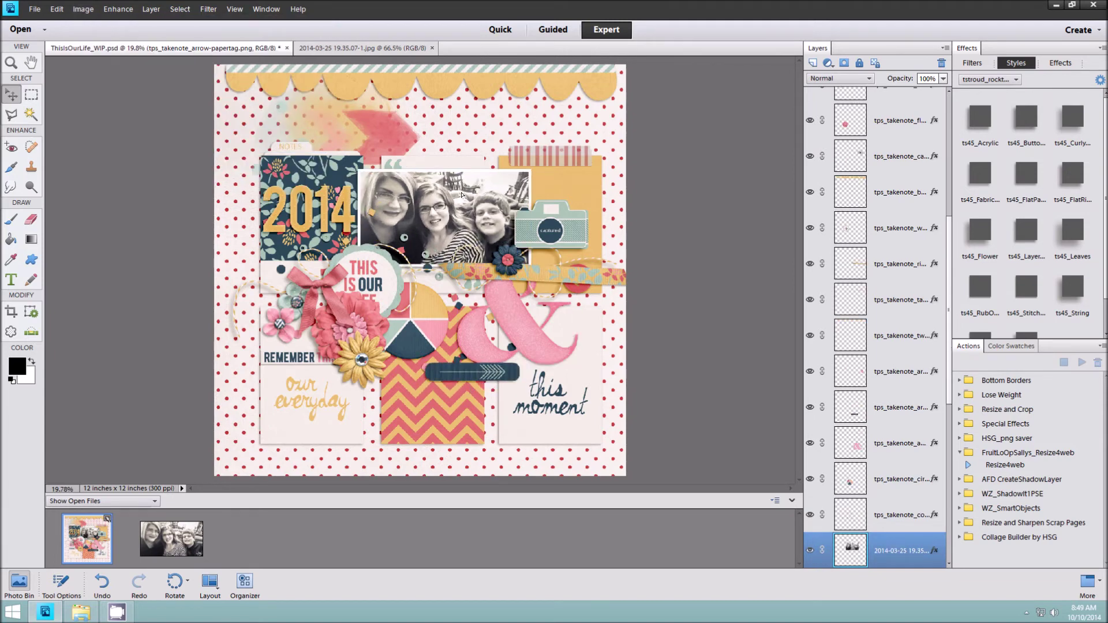
left_click_drag(457, 196, 456, 189)
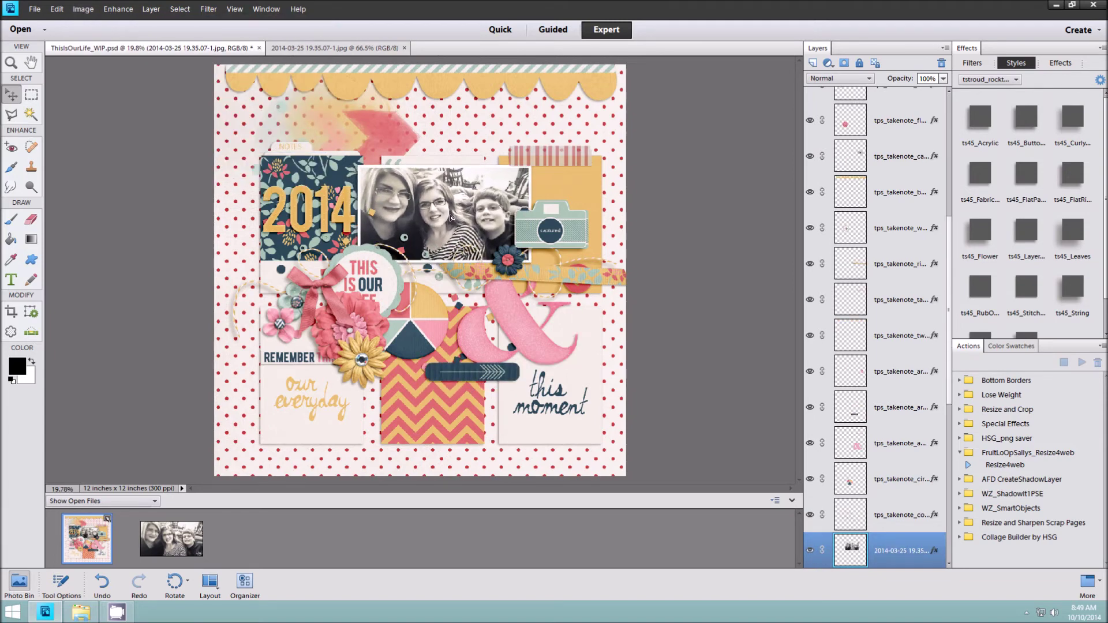
left_click_drag(889, 515, 889, 461)
left_click_drag(514, 183, 514, 179)
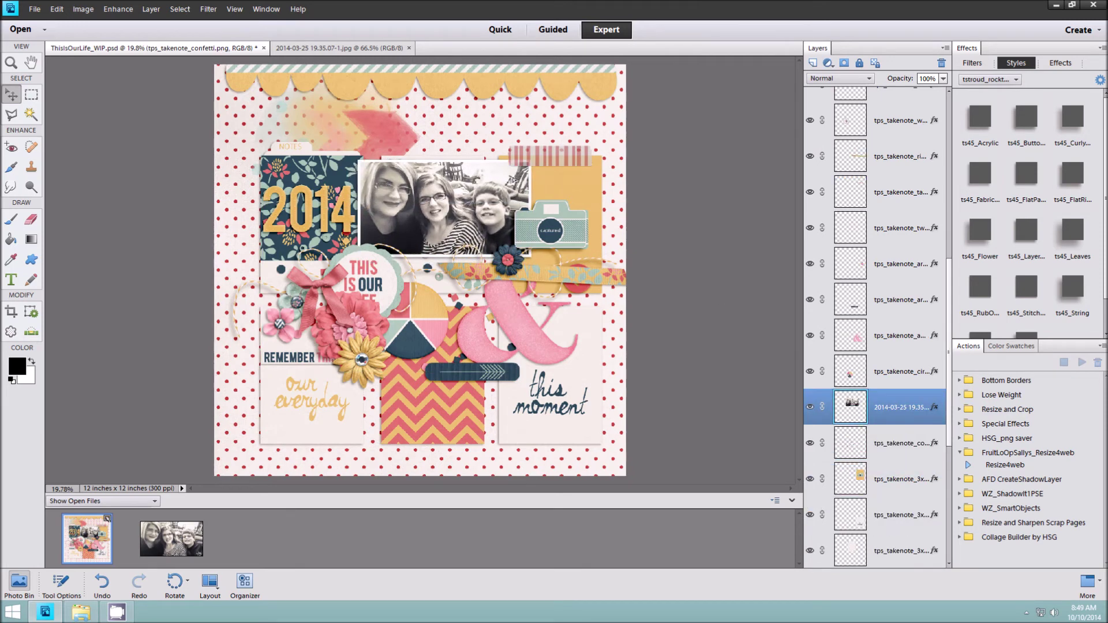
left_click(557, 158)
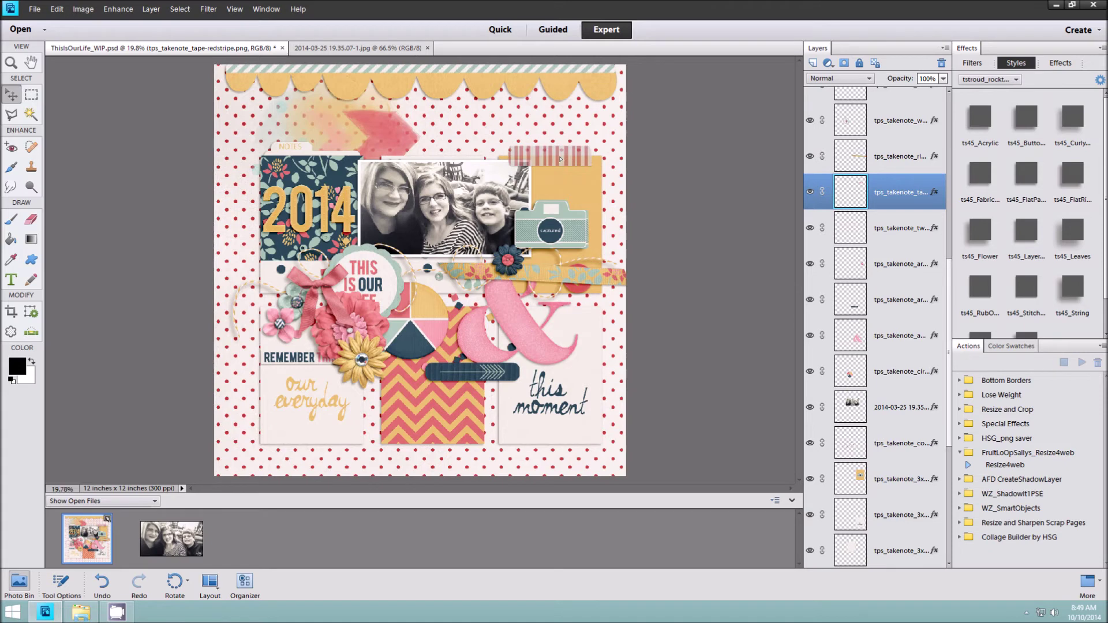
Lower the opacity of the red-striped tape's drop shadow.
double_click(935, 192)
left_click_drag(694, 228, 687, 229)
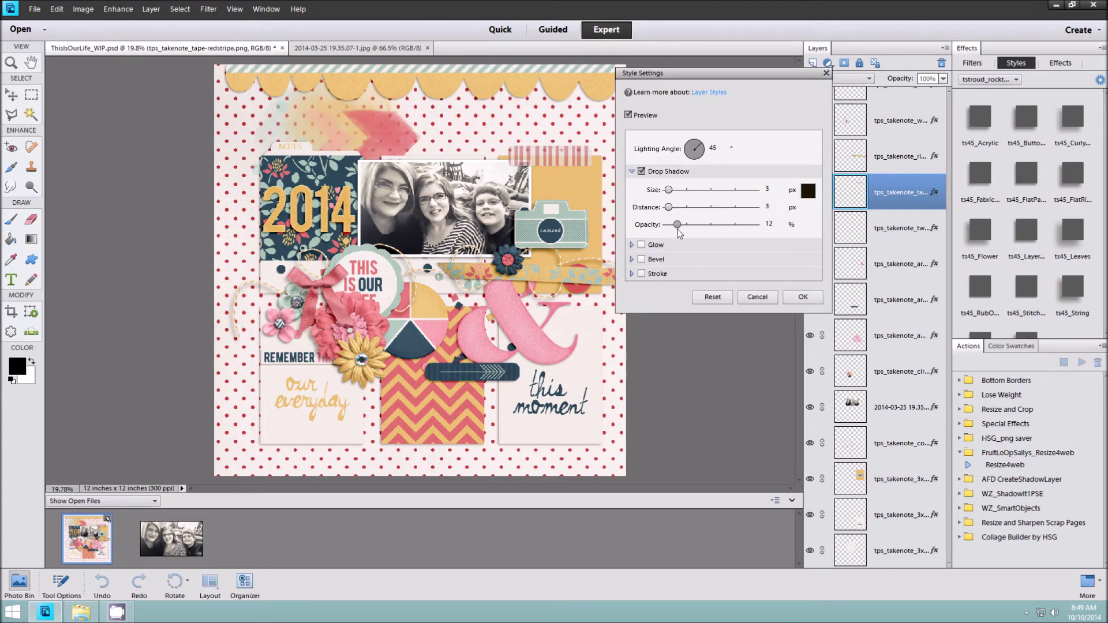
key("Return")
scroll(564, 139, "up", 4)
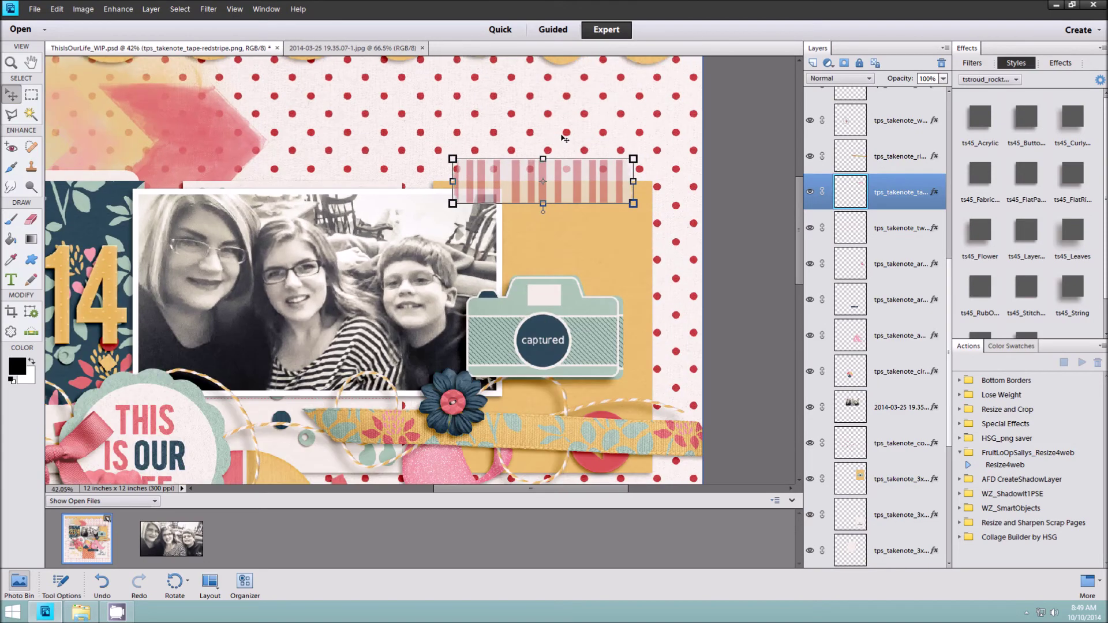
scroll(564, 138, "up", 2)
scroll(566, 139, "up", 1)
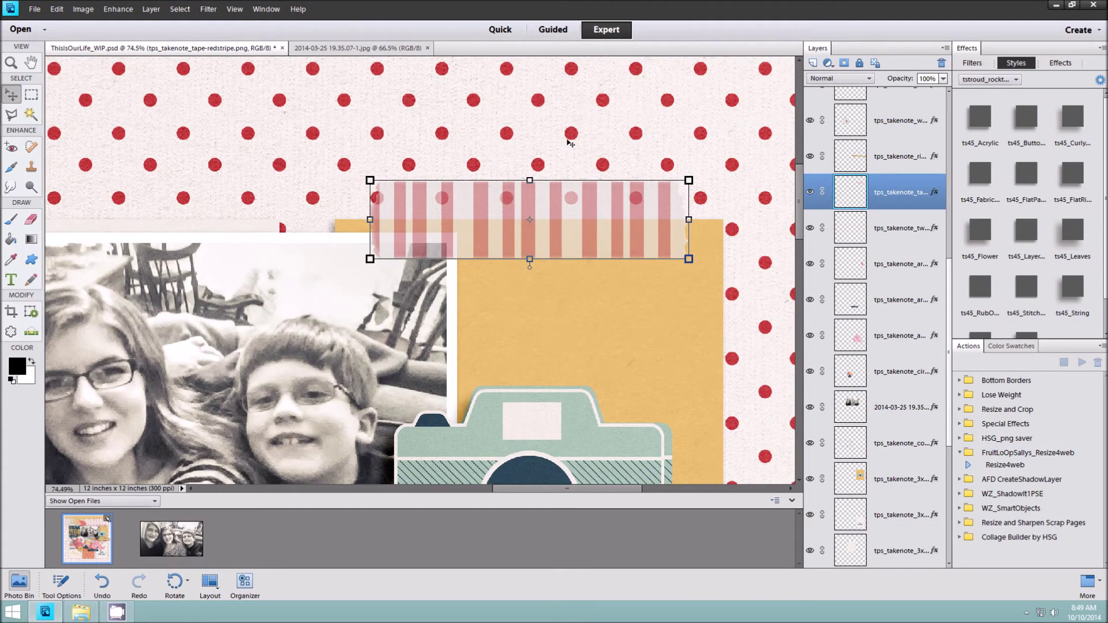
scroll(598, 175, "up", 1)
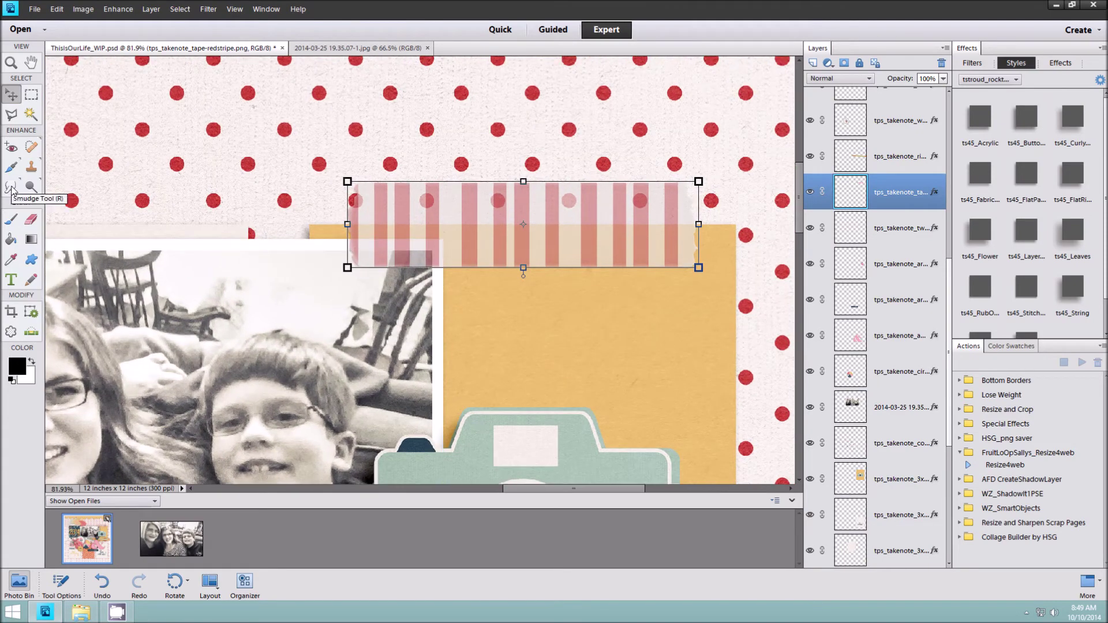
Set up a smaller Dodge brush with higher exposure, and a 70 px Burn brush.
left_click(31, 186)
key("bracketleft")
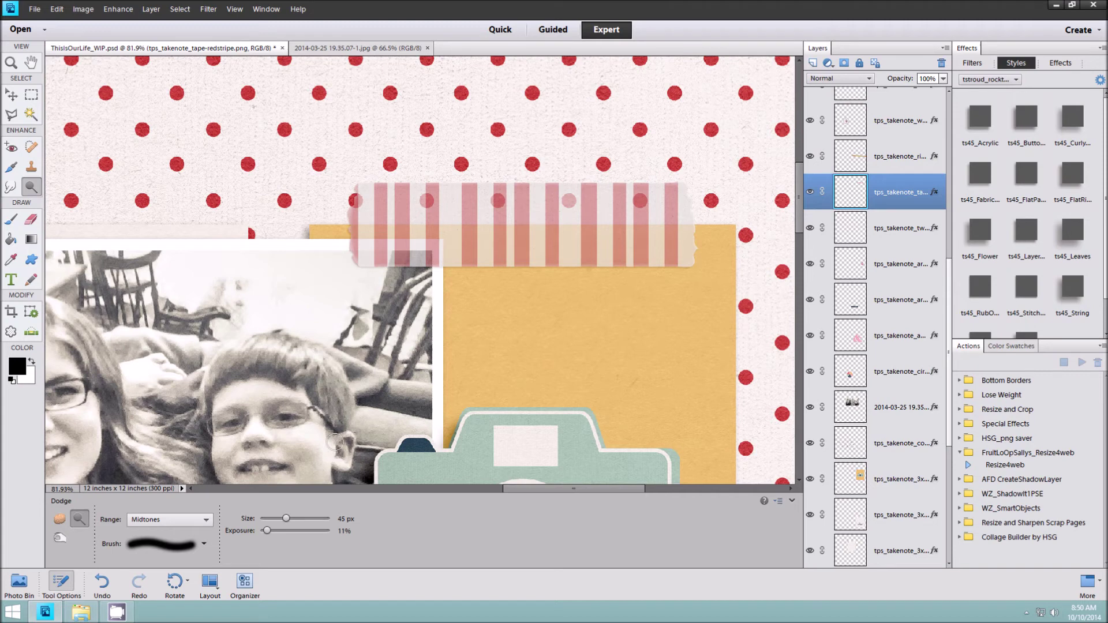
left_click_drag(268, 534, 282, 534)
left_click(60, 537)
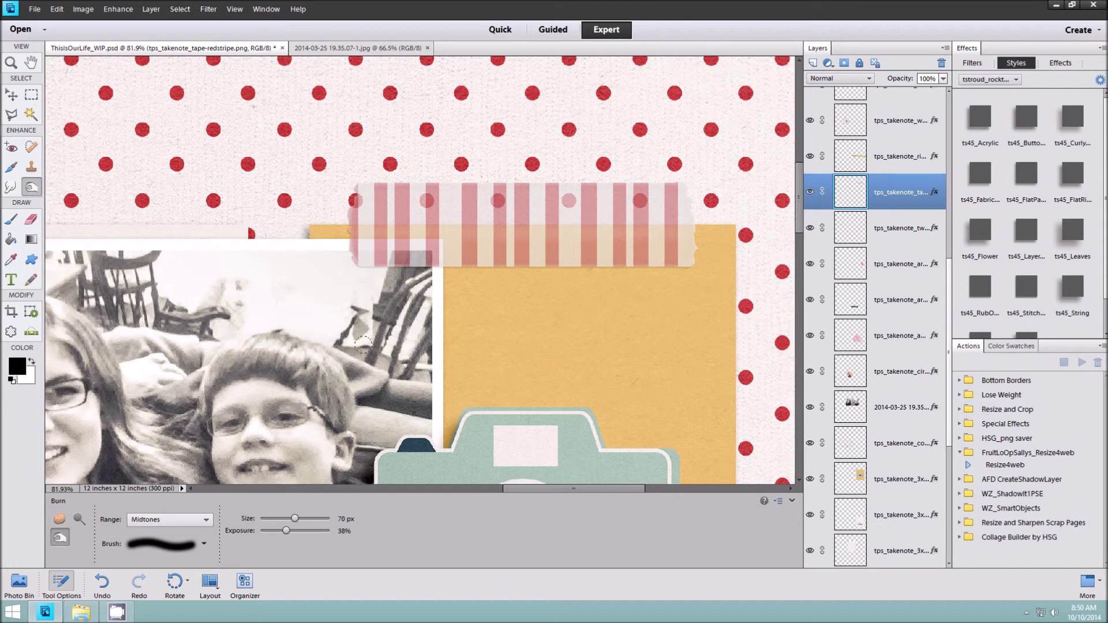
key("bracketleft")
key("bracketleft")
key("bracketleft")
key("bracketleft")
key("bracketleft")
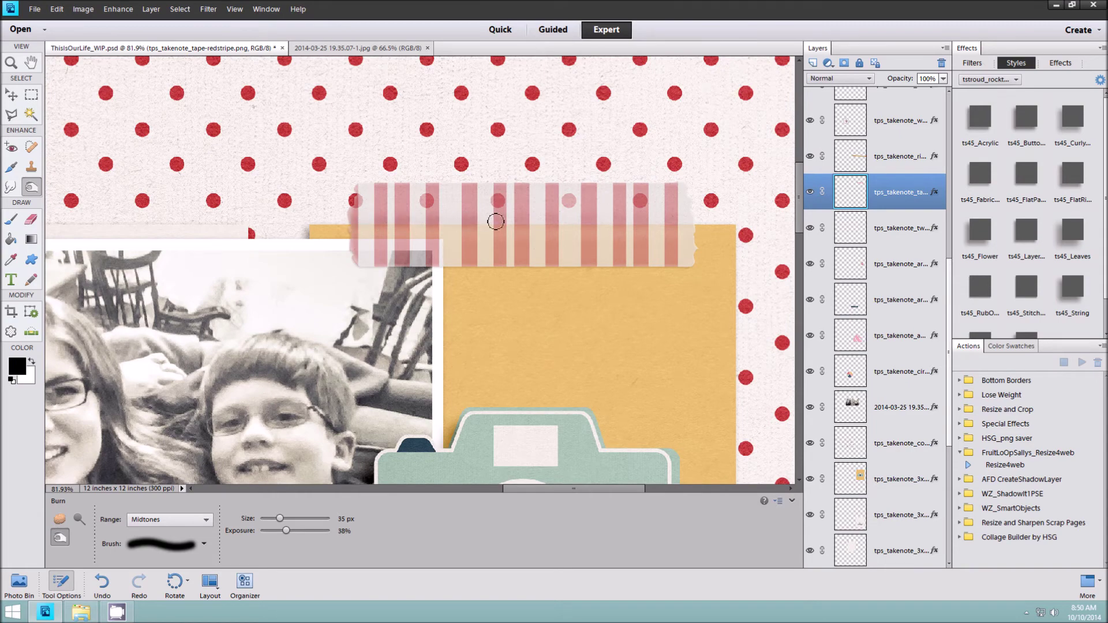
scroll(696, 222, "down", 3)
scroll(578, 231, "down", 2)
scroll(577, 231, "up", 2)
scroll(577, 234, "up", 2)
key("bracketright")
key("bracketright")
left_click_drag(286, 518, 271, 531)
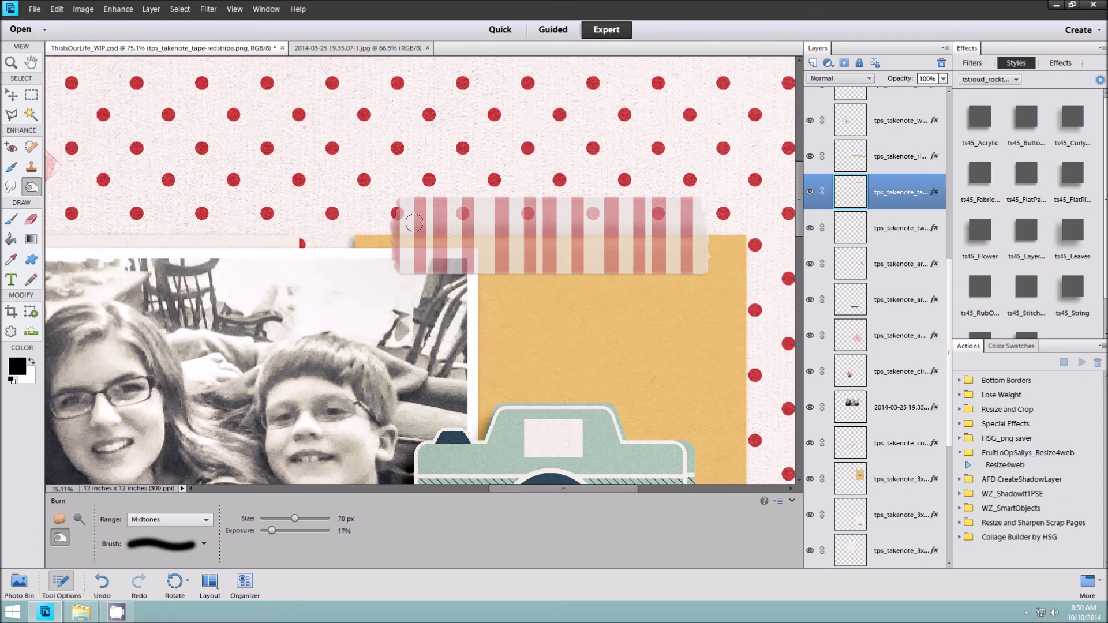
Burn the red-striped tape's stripes darker, undoing the last stroke.
left_click_drag(408, 222, 479, 222)
scroll(712, 220, "down", 5)
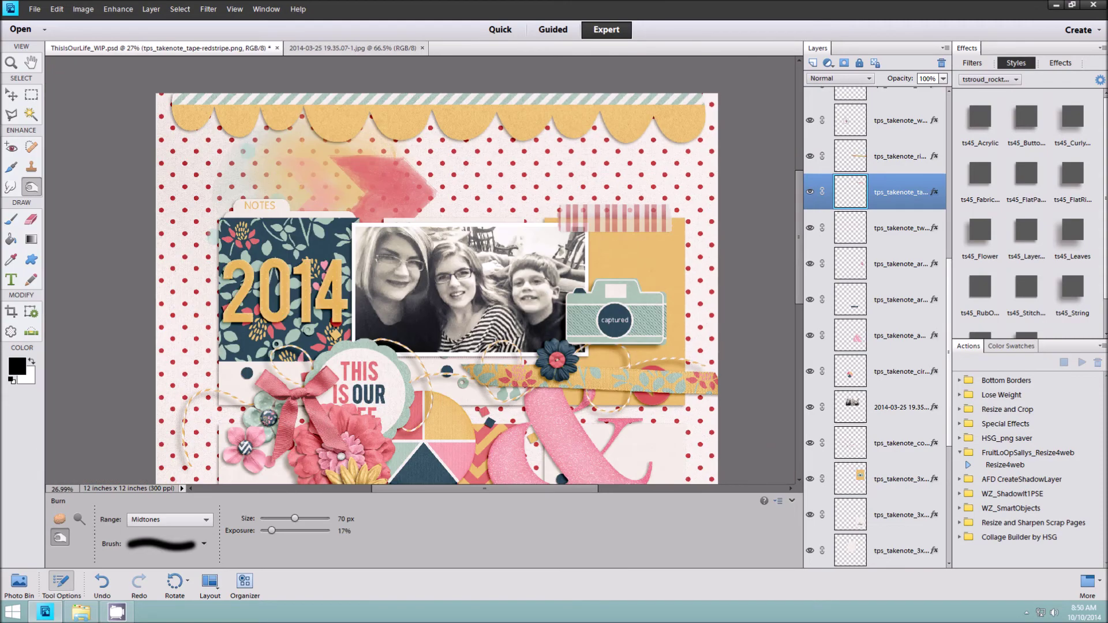
scroll(480, 126, "up", 2)
scroll(479, 126, "up", 2)
scroll(480, 126, "up", 2)
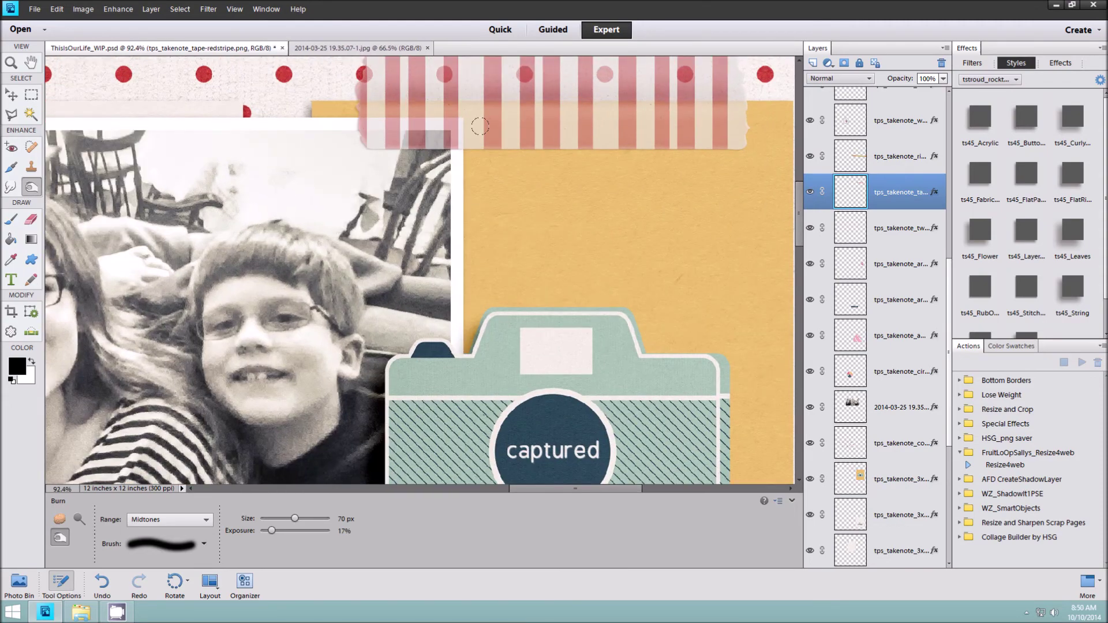
scroll(480, 126, "down", 2)
scroll(479, 126, "down", 2)
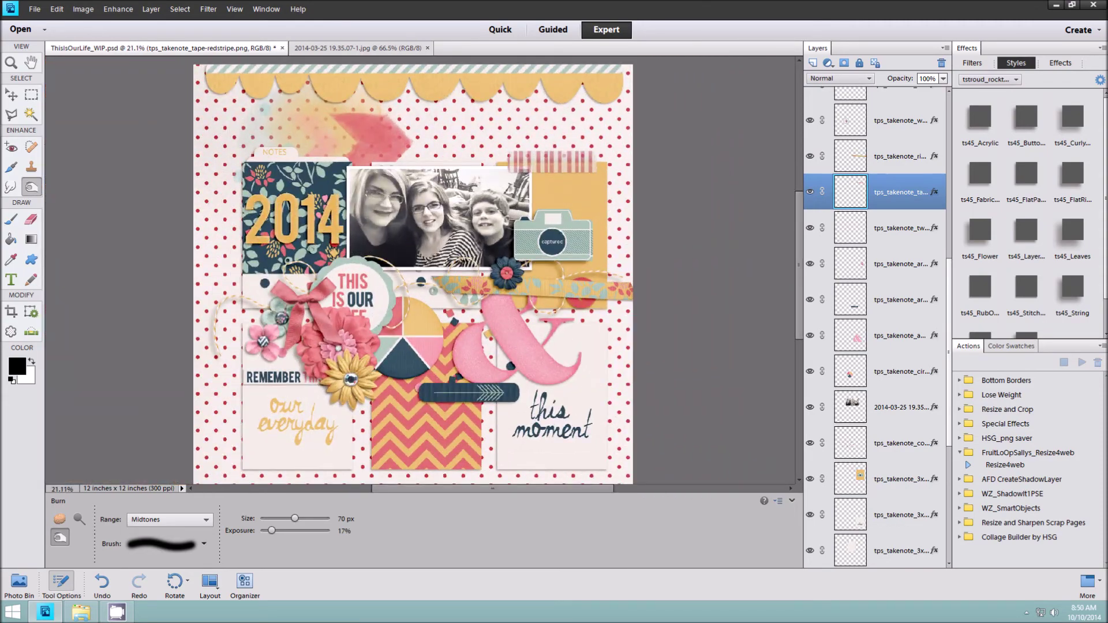
scroll(485, 126, "up", 1)
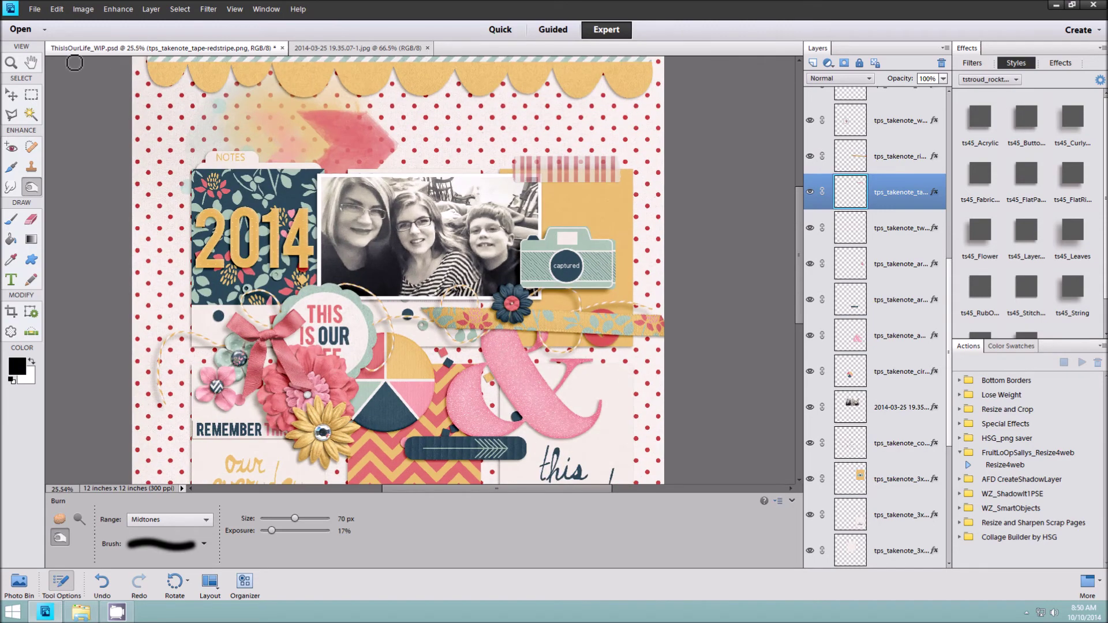
key("ctrl+z")
Select the yellow scallop border layer at the top of the page.
key("v")
scroll(316, 151, "down", 1)
left_click(315, 152)
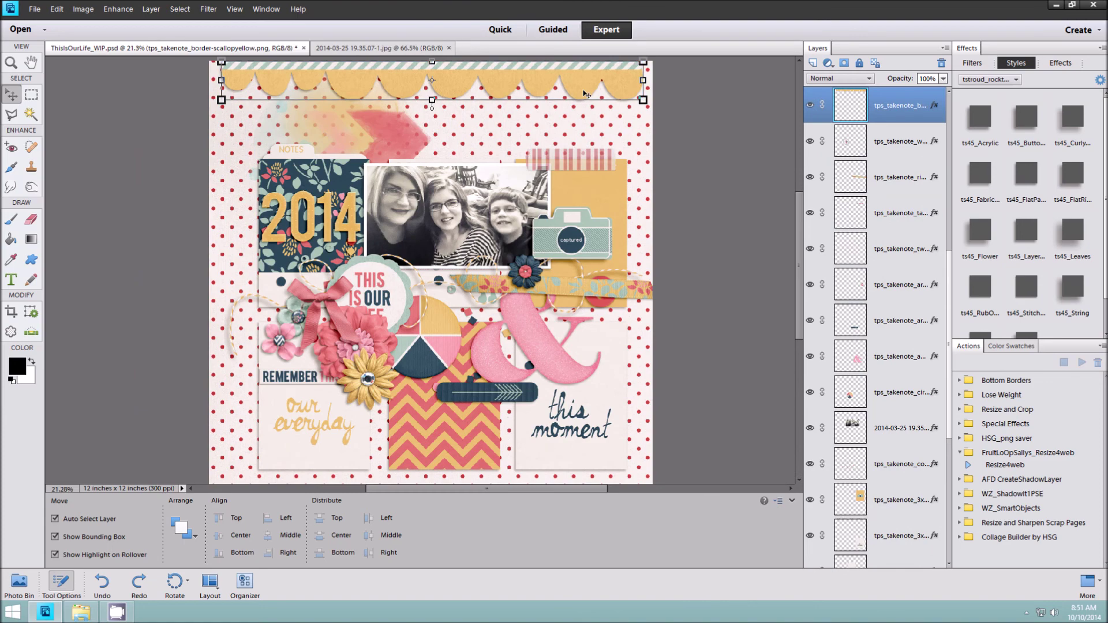
left_click(535, 352)
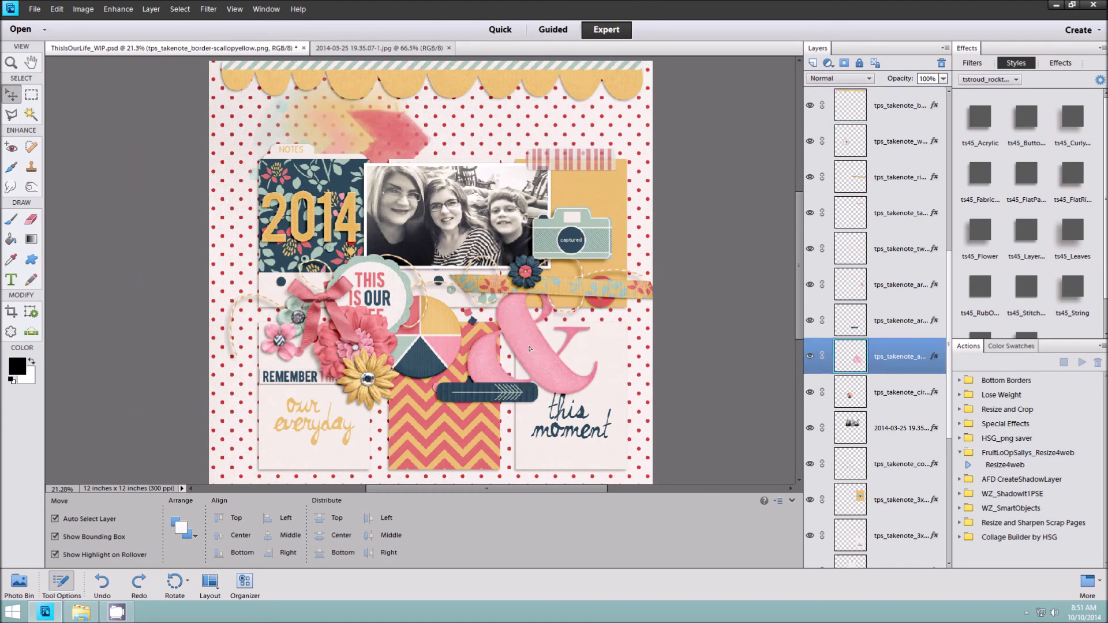
scroll(464, 252, "down", 1)
scroll(464, 252, "up", 1)
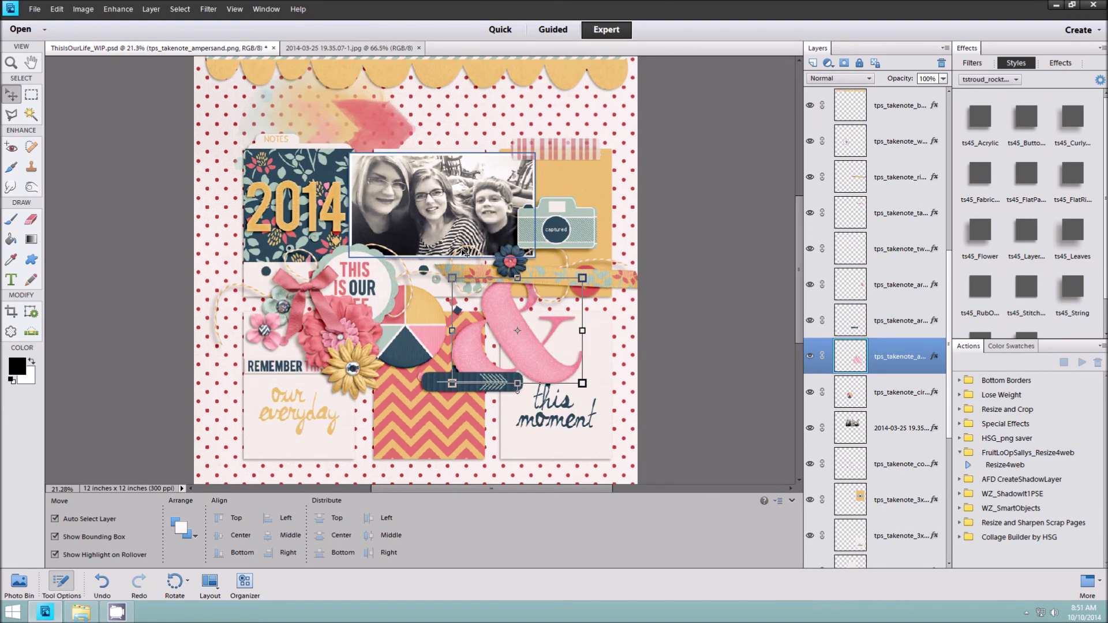
left_click(554, 72)
left_click(19, 582)
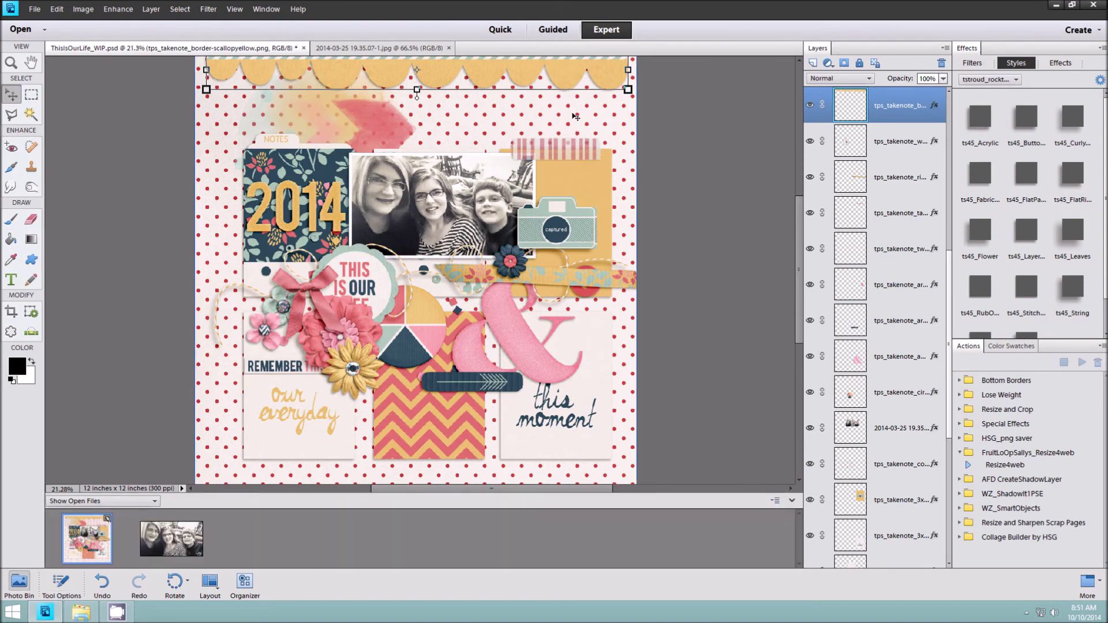
scroll(558, 97, "down", 1)
scroll(558, 97, "up", 1)
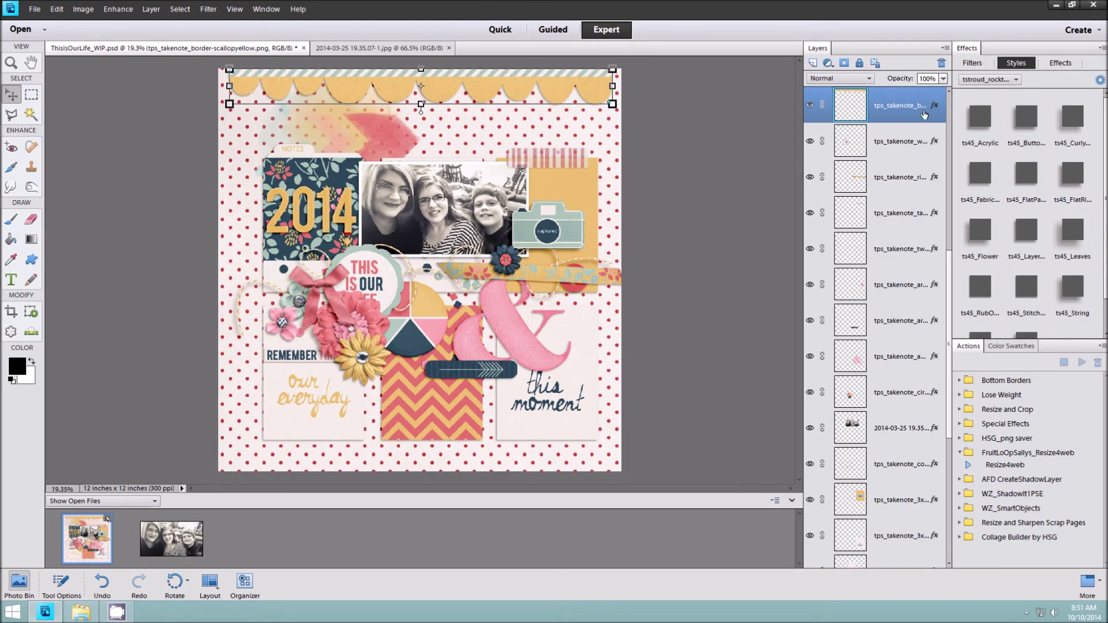
Offset the border's drop shadow far down the page, marquee it, and simplify the layer.
double_click(934, 106)
left_click_drag(571, 98, 560, 161)
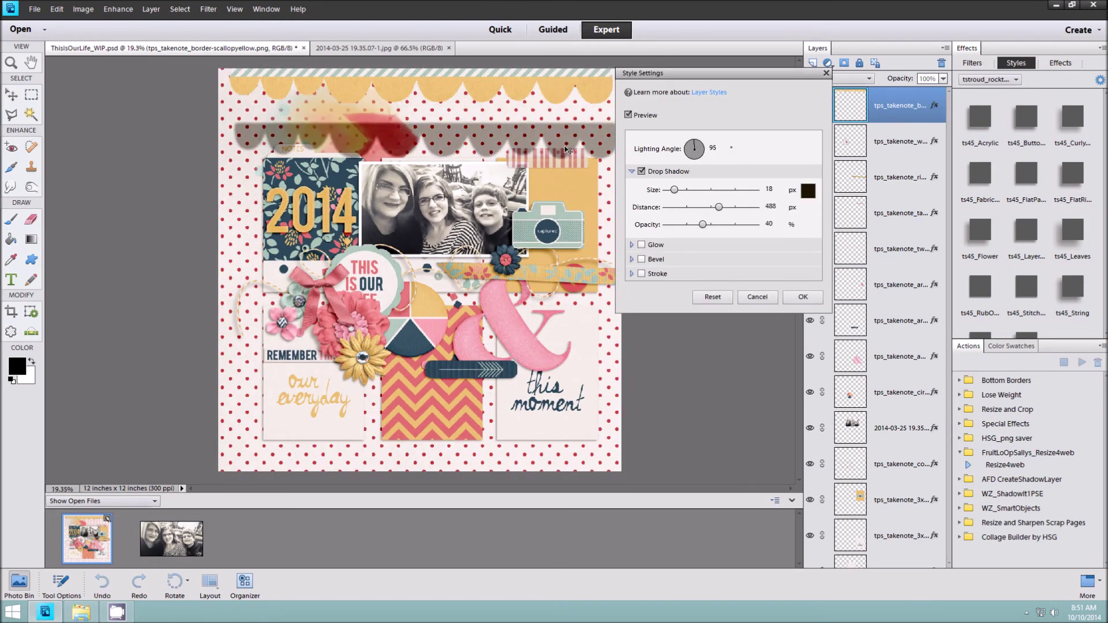
left_click(803, 297)
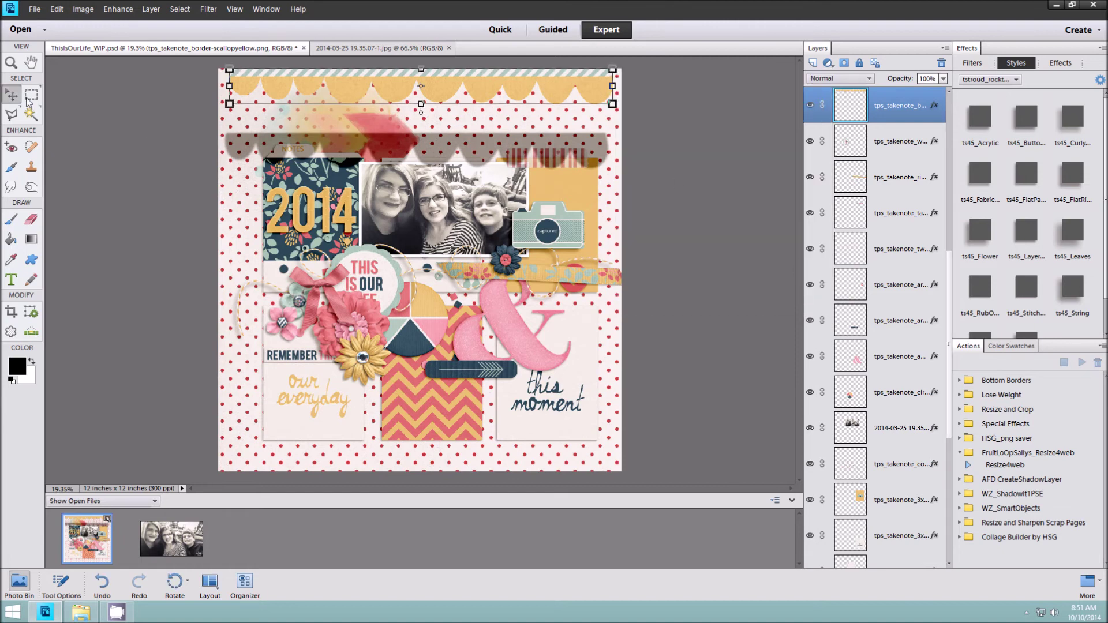
left_click(31, 96)
left_click_drag(242, 175, 615, 175)
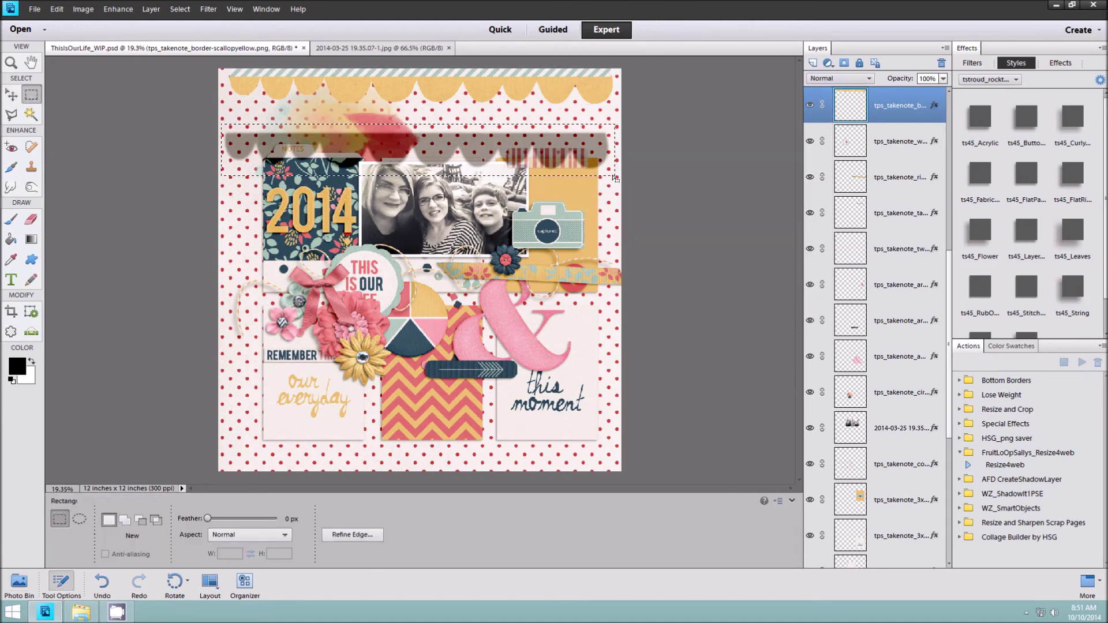
key("ctrl+d")
right_click(912, 107)
left_click(399, 133)
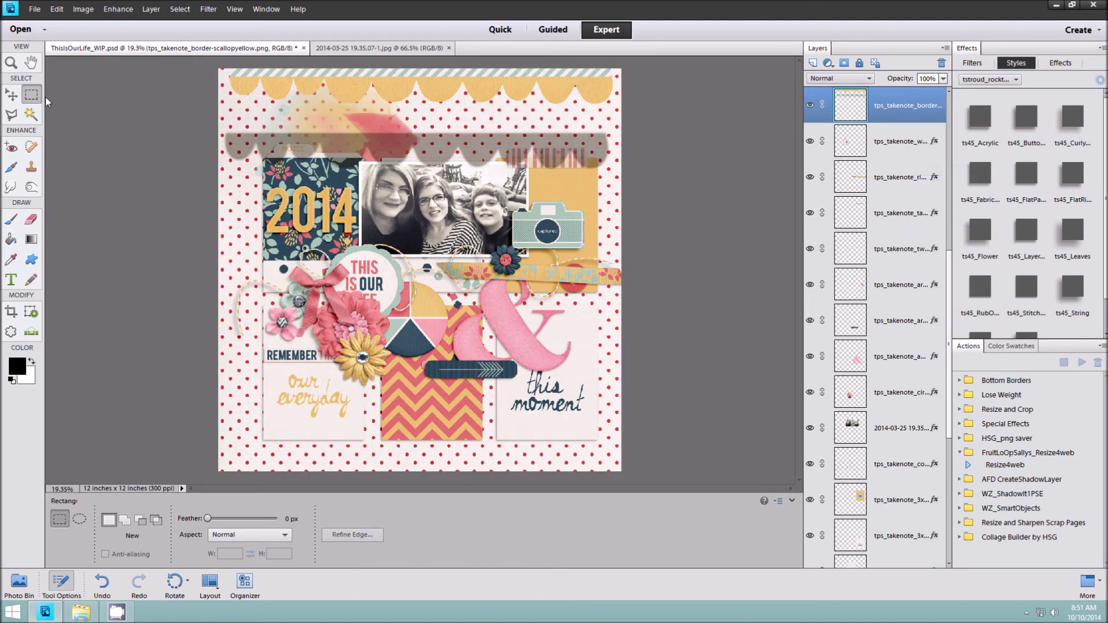
Copy the shadow band to a new layer and move it up beneath the border.
right_click(586, 198)
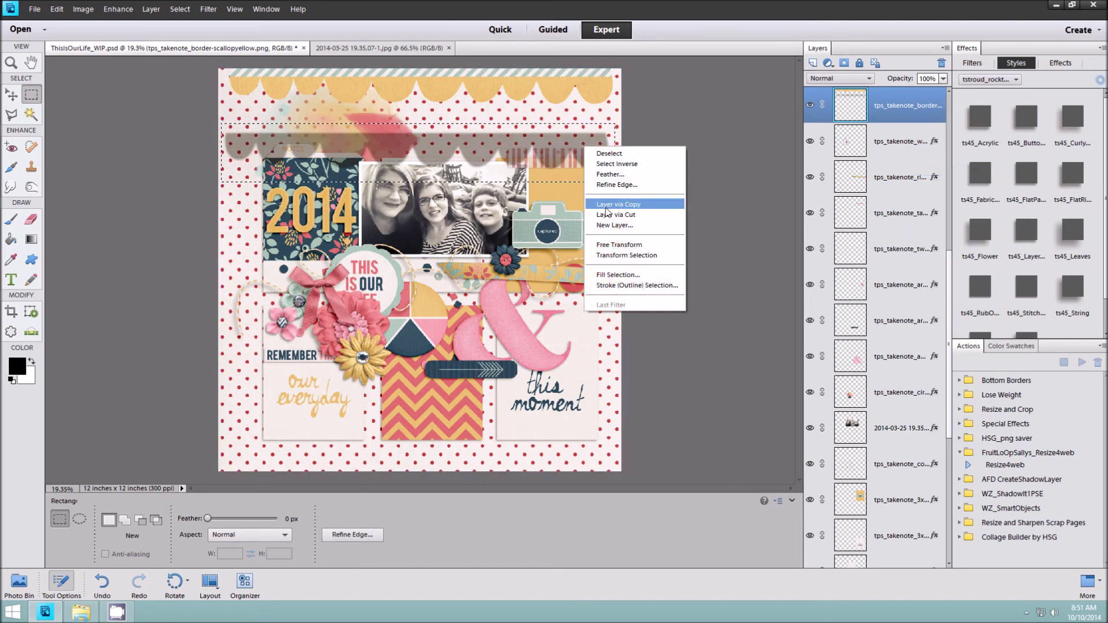
left_click(593, 199)
left_click(11, 95)
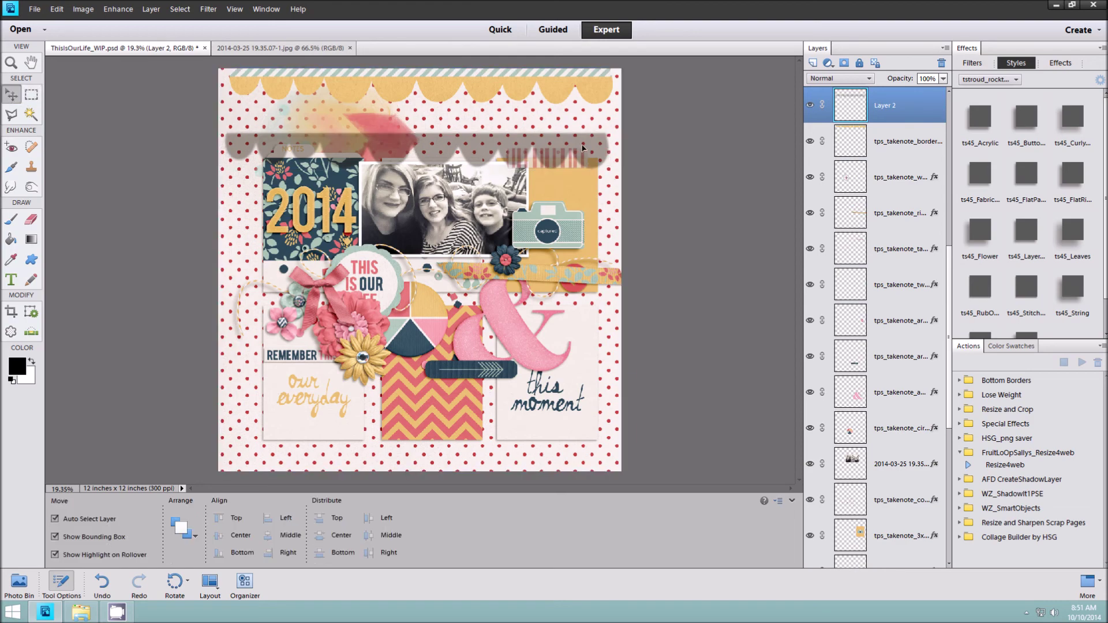
left_click_drag(585, 145, 584, 86)
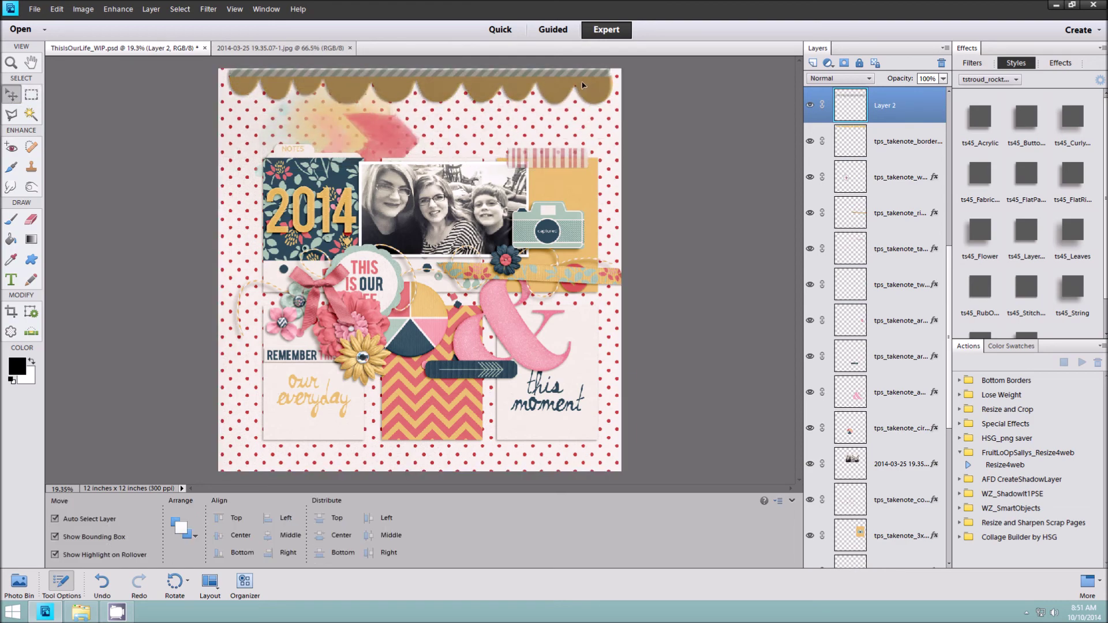
key("ctrl+bracketleft")
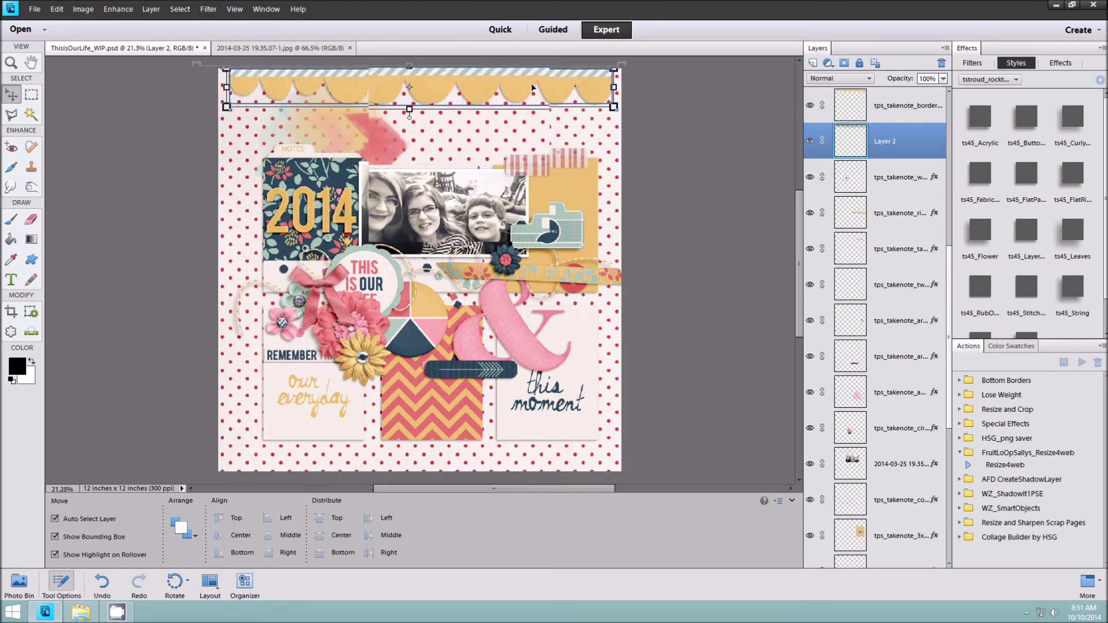
Smudge the new shadow layer along the scalloped edge to soften it.
scroll(651, 118, "up", 3)
left_click(11, 185)
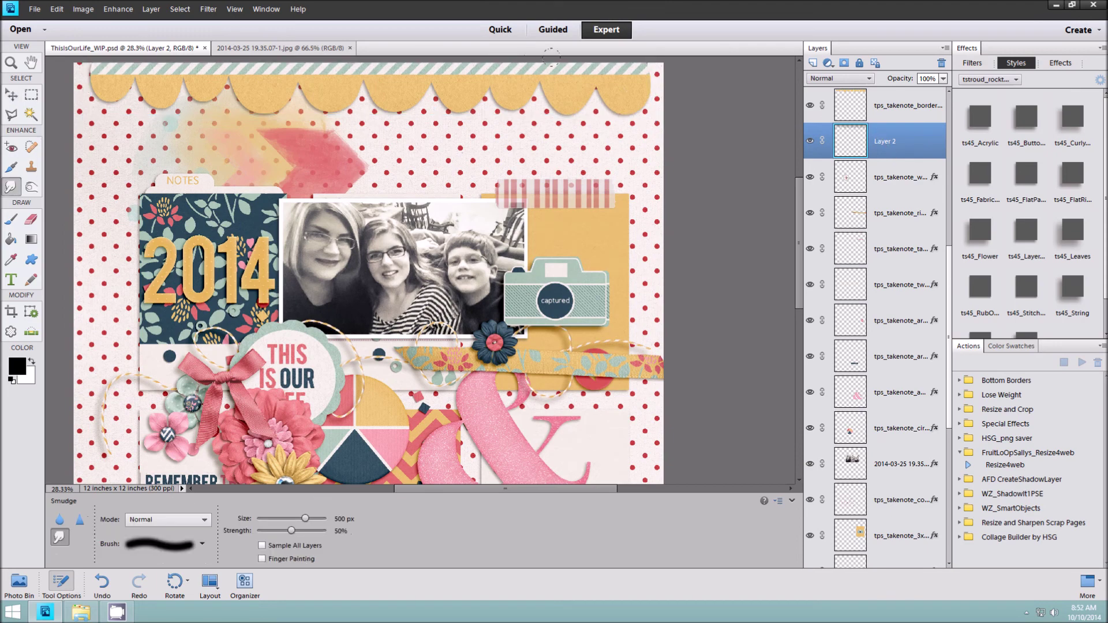
left_click_drag(595, 75, 465, 83)
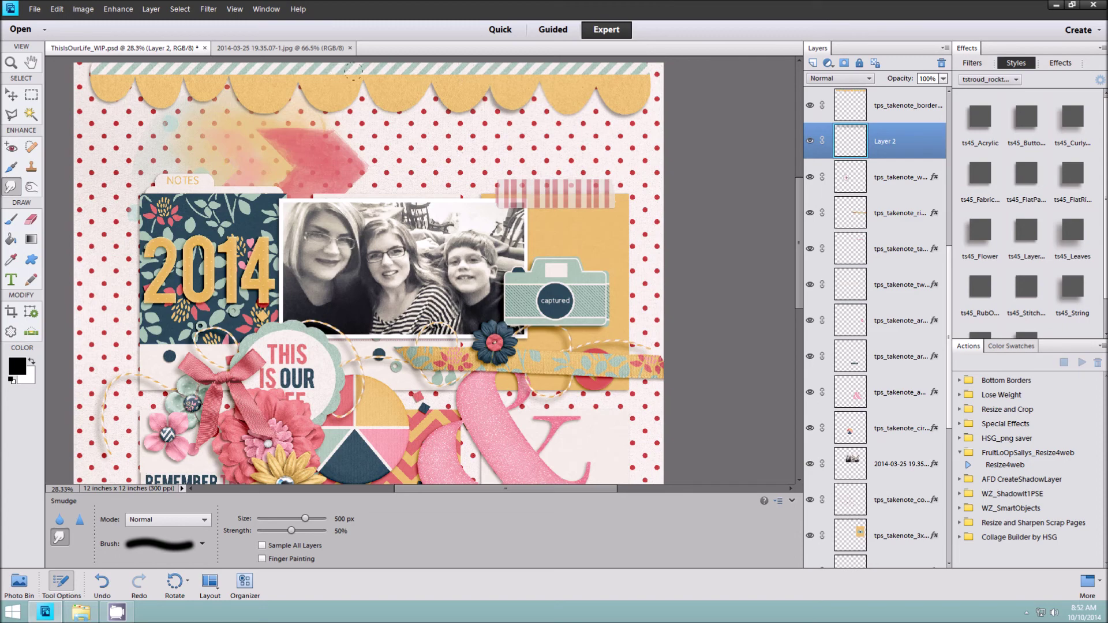
mouse_move(288, 78)
left_mouse_down()
mouse_move(237, 84)
mouse_move(179, 68)
mouse_move(161, 105)
left_mouse_up()
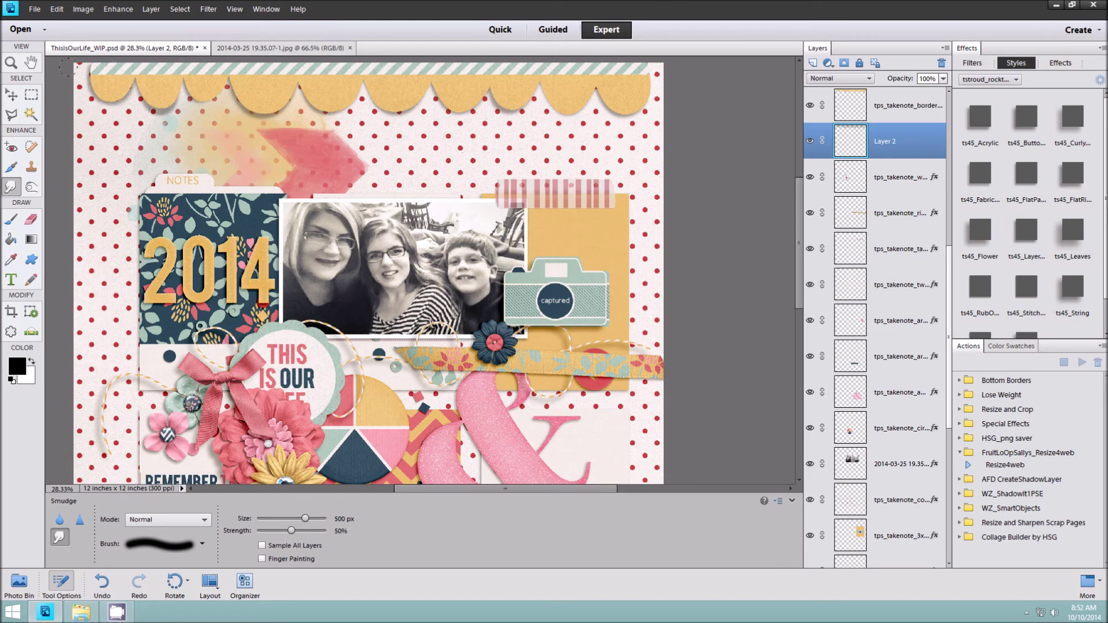
scroll(168, 123, "down", 2)
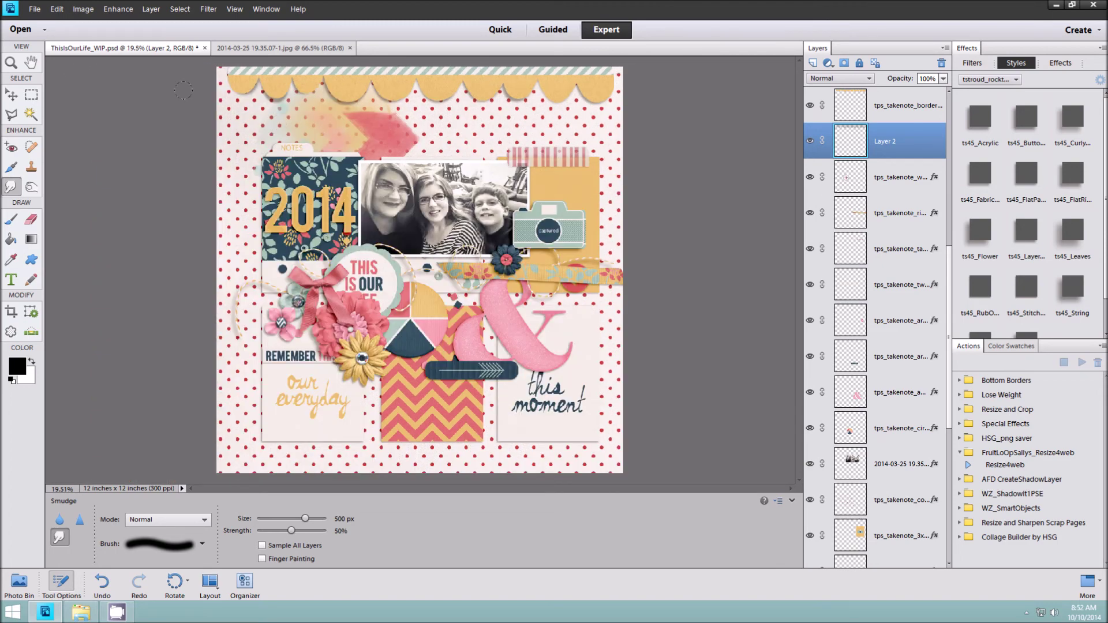
left_click(13, 95)
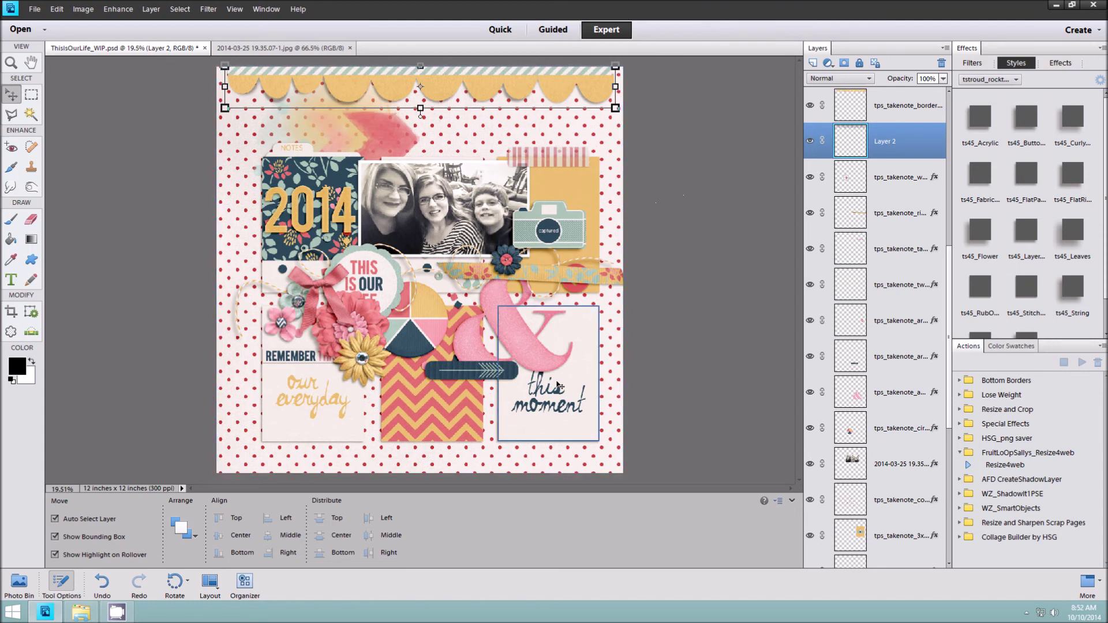
left_click(519, 335)
Offset the ampersand's drop shadow far down-left, then simplify the layer into pixels.
double_click(935, 392)
left_click_drag(554, 369, 330, 427)
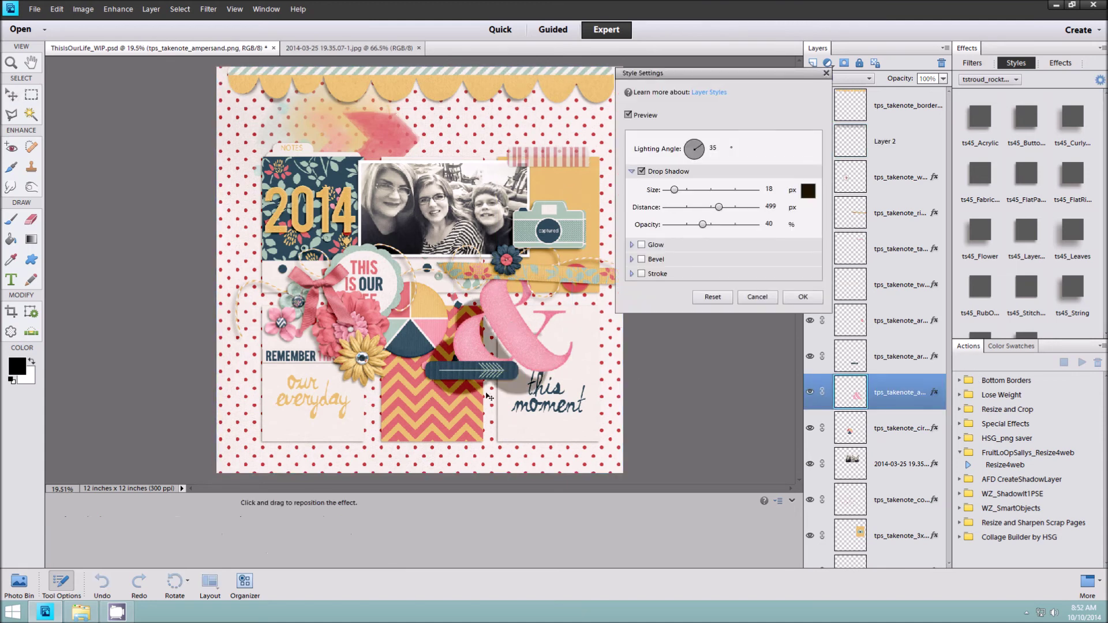
left_click(803, 297)
right_click(913, 391)
left_click(935, 222)
Cut the grey shadow onto Layer 3 and position it just beneath the pink ampersand.
left_click(35, 99)
left_click_drag(233, 339, 363, 450)
right_click(336, 427)
left_click(375, 504)
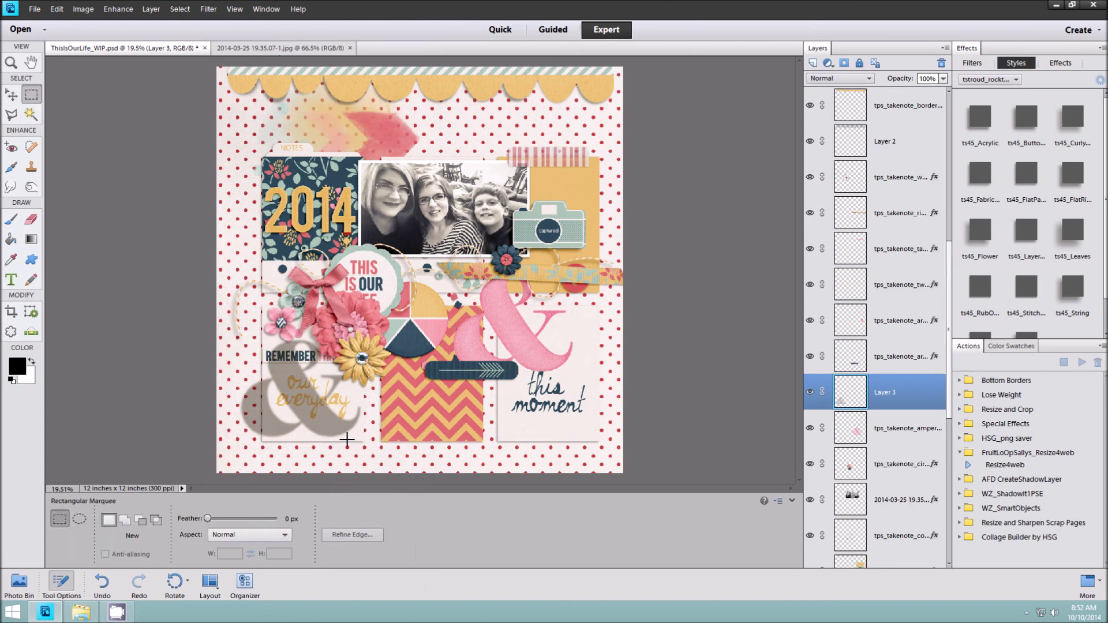
left_click(11, 95)
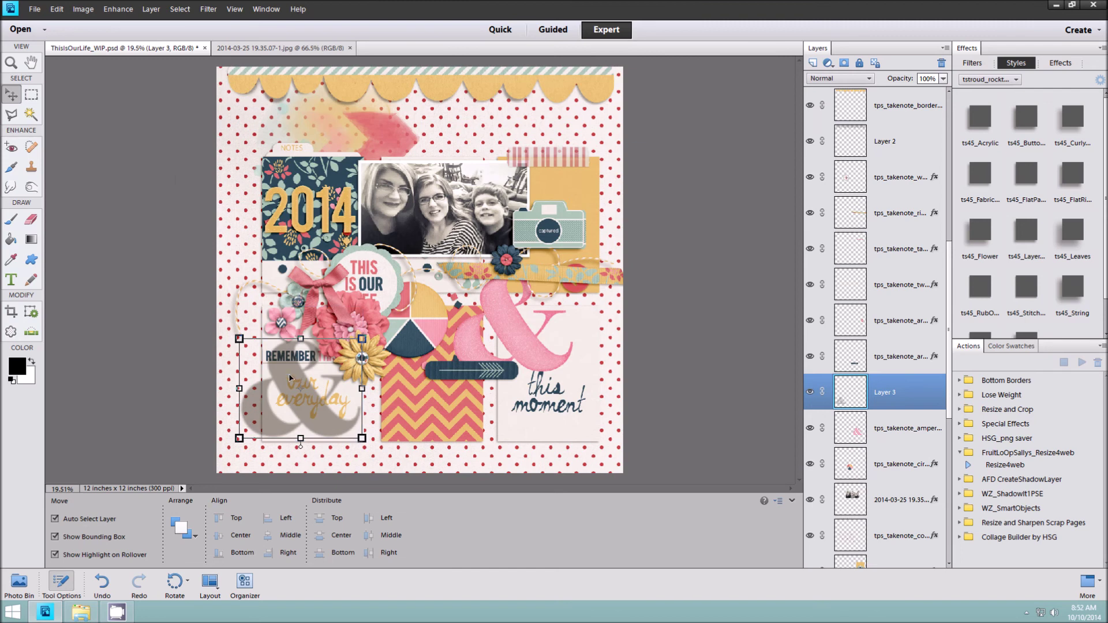
left_click_drag(290, 378, 501, 312)
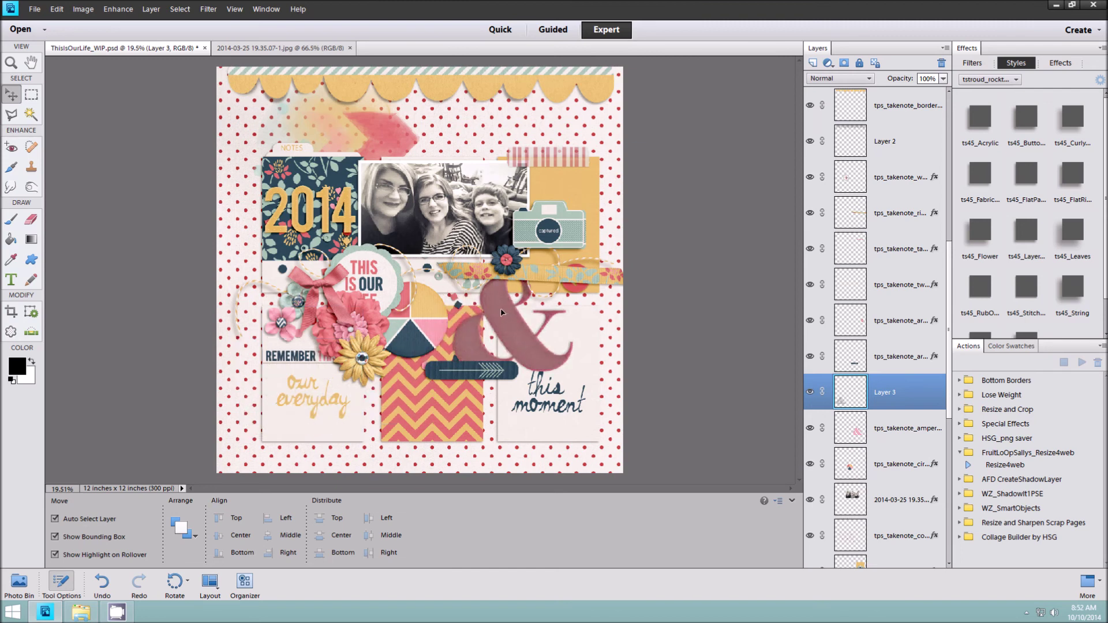
left_click_drag(874, 392, 905, 428)
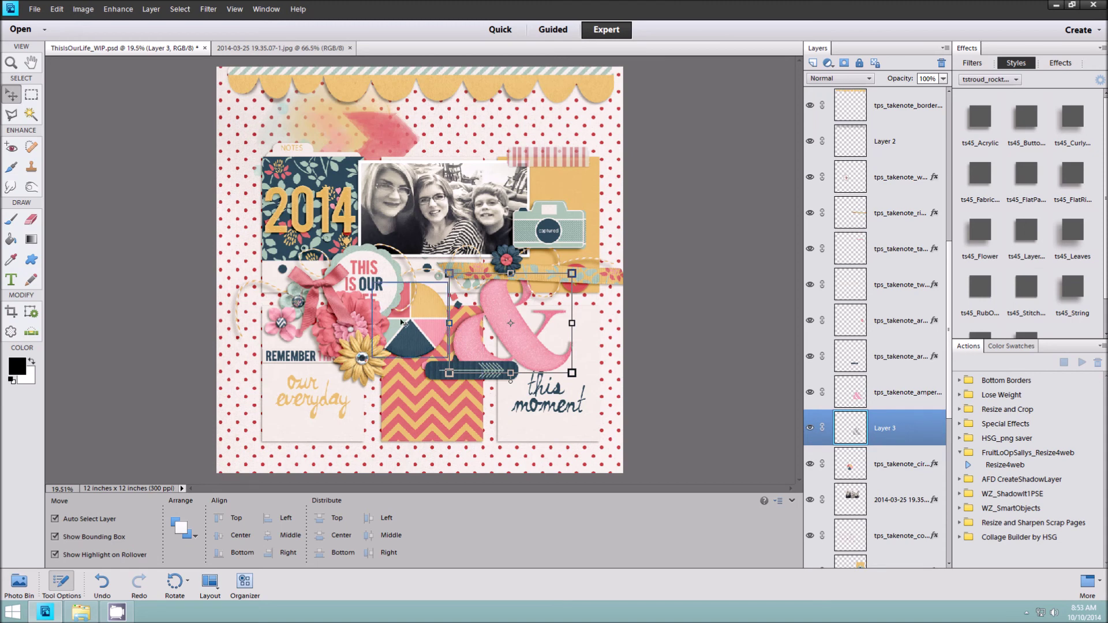
Smudge the shadow along the ampersand's edges to blend it in.
left_click(12, 186)
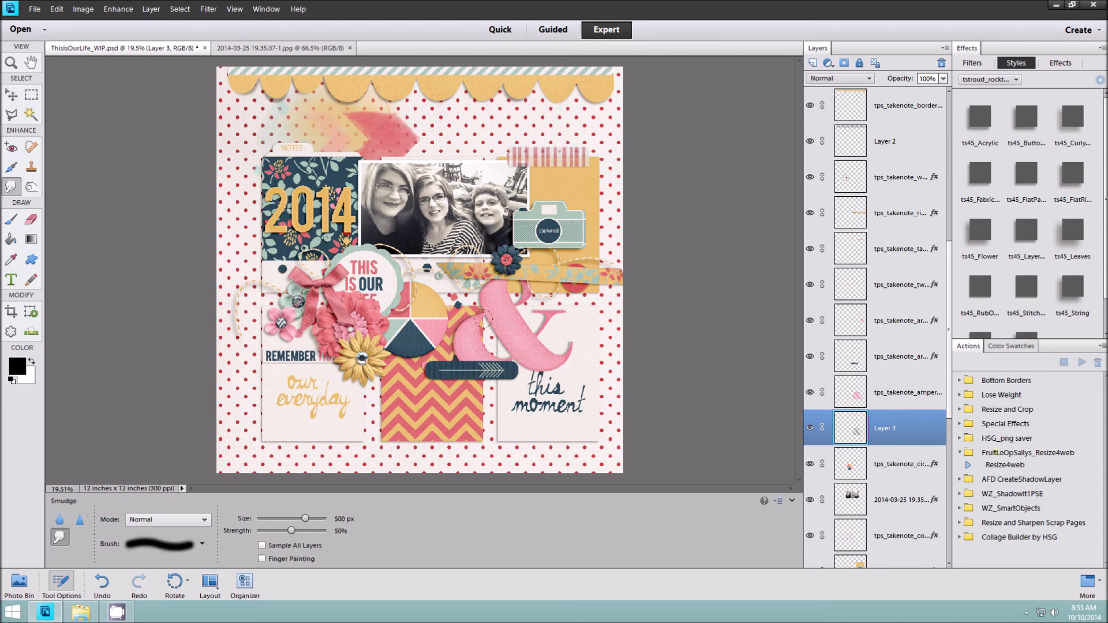
left_click_drag(482, 321, 487, 324)
left_click_drag(528, 313, 524, 311)
left_click(12, 95)
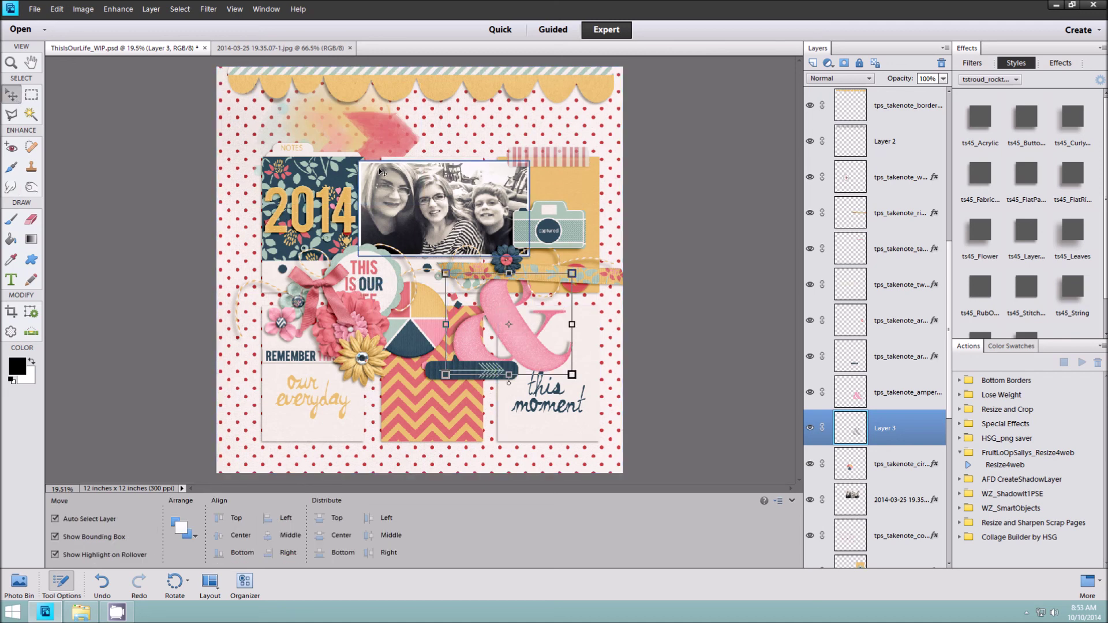